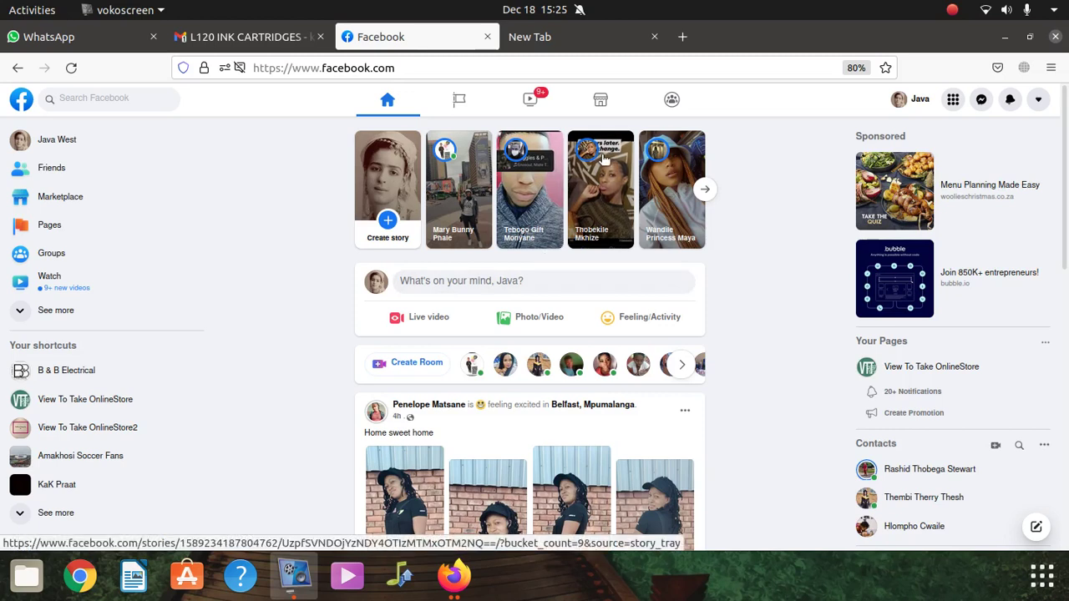
Go to the Bokamoso Stars Academy page's Ad Centre and find its active Link clicks ad
{"action": "left_click", "coordinate": [475, 103]}
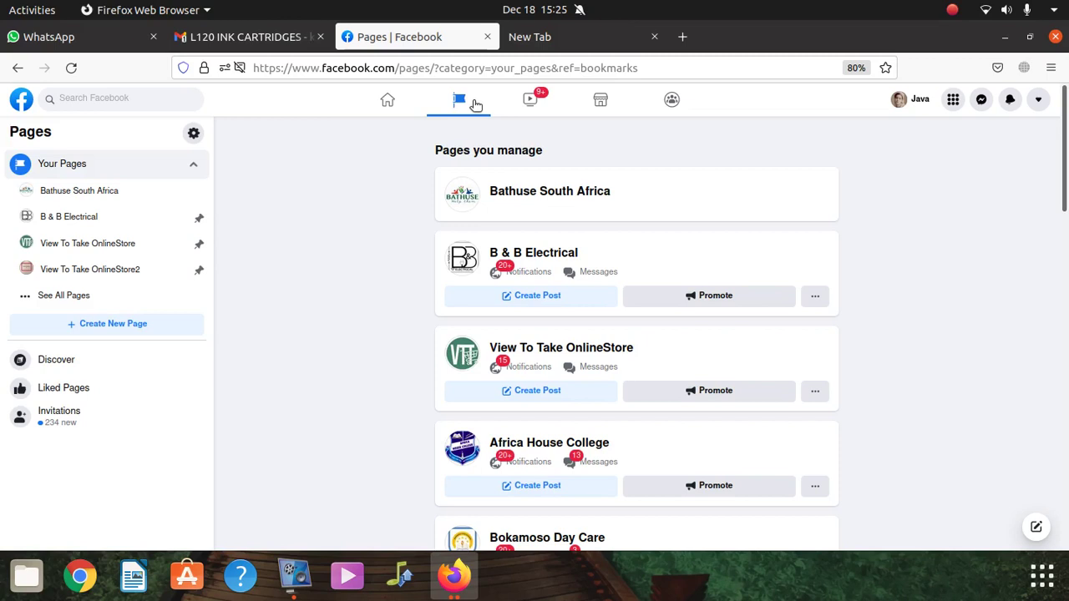
{"action": "scroll", "coordinate": [558, 291], "scroll_direction": "down", "scroll_amount": 3}
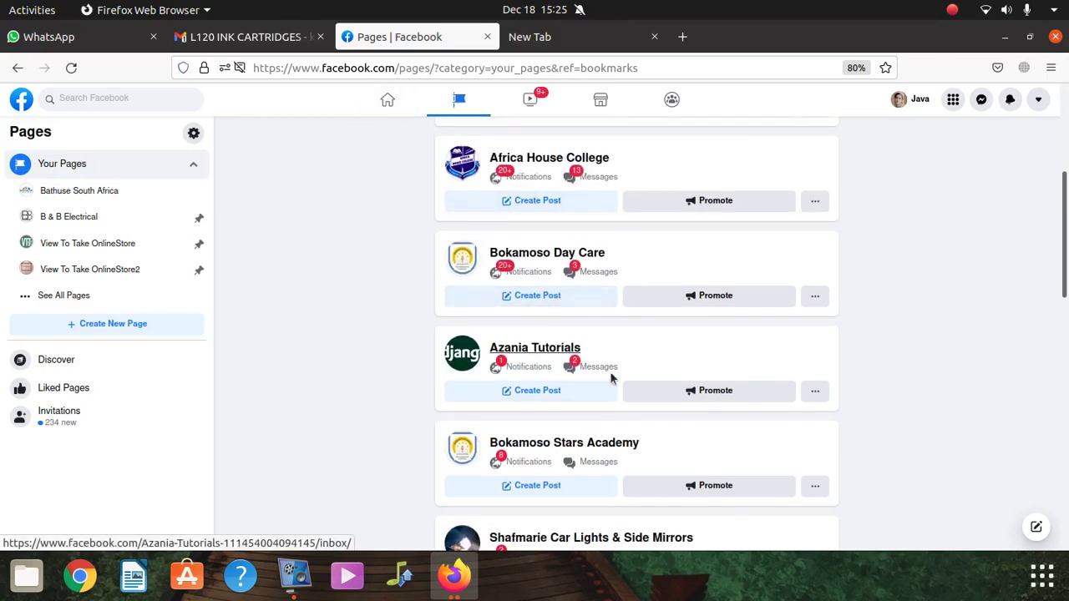
{"action": "scroll", "coordinate": [613, 313], "scroll_direction": "down", "scroll_amount": 2}
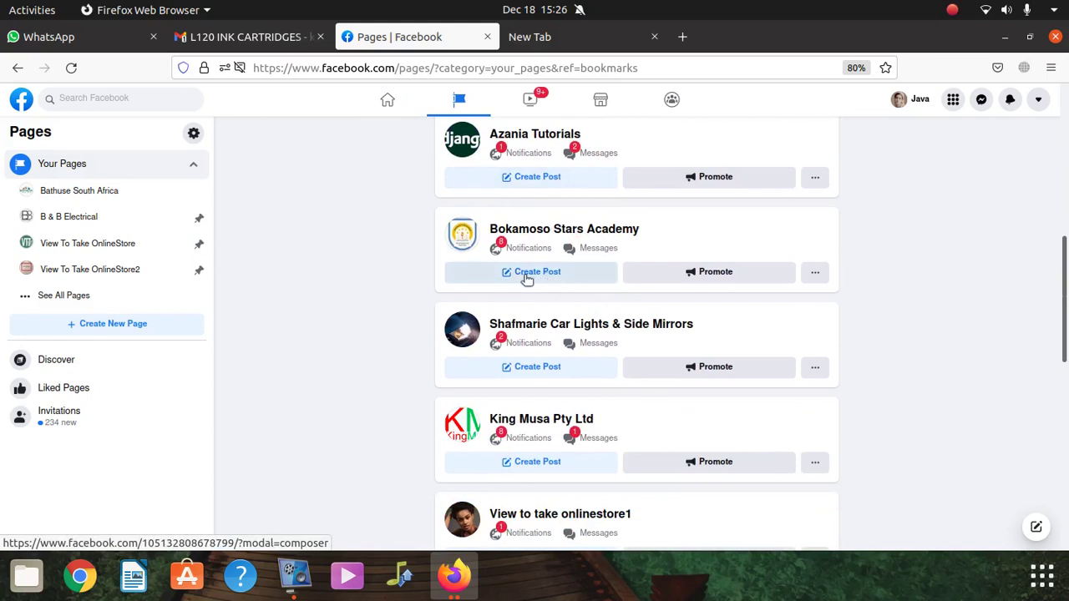
{"action": "left_click", "coordinate": [563, 227]}
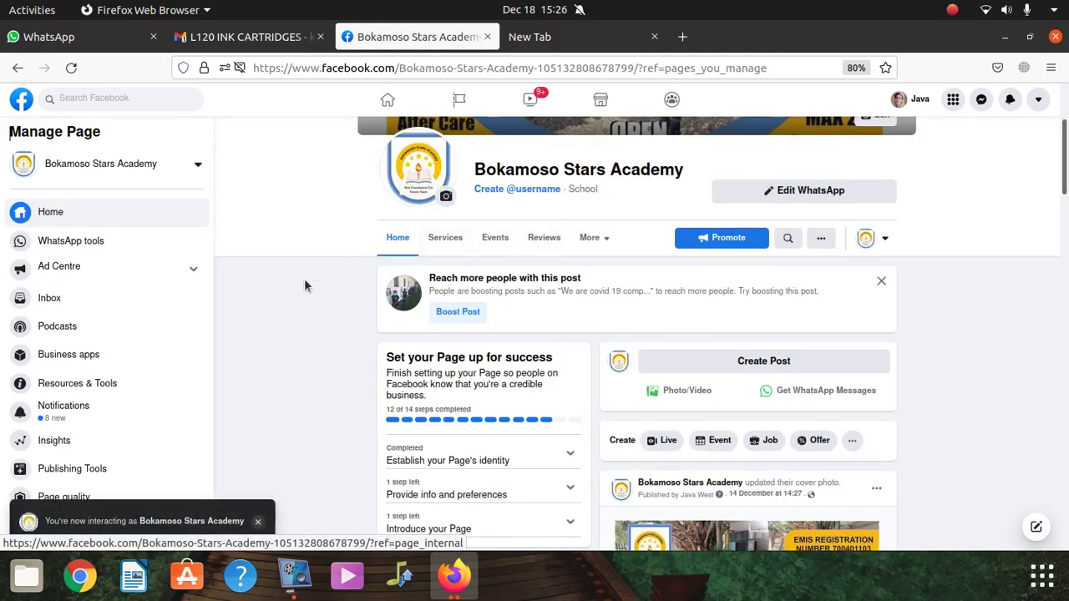
{"action": "left_click", "coordinate": [110, 268]}
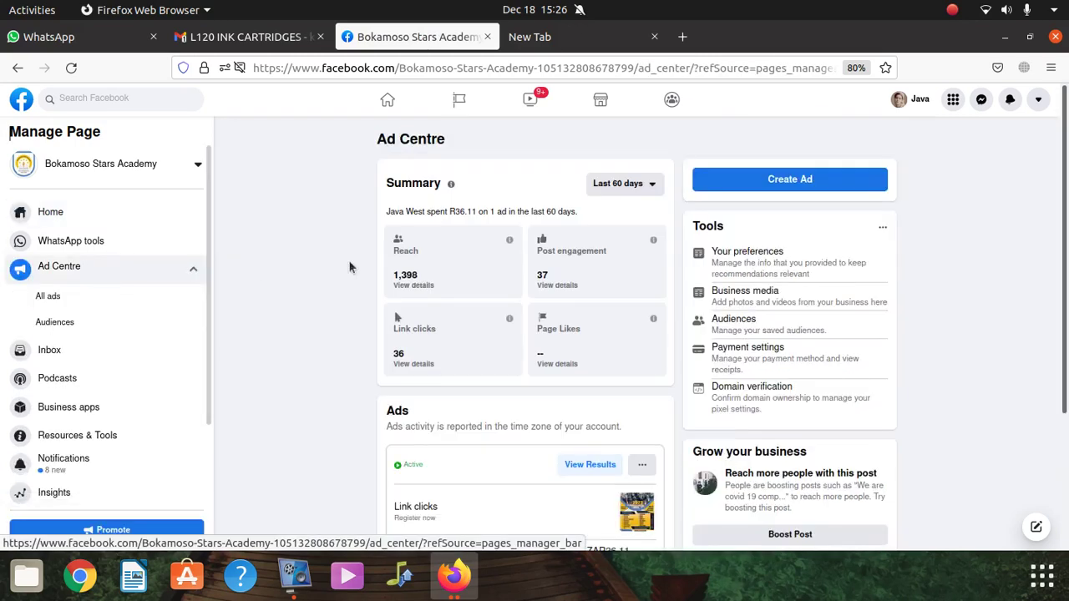
{"action": "scroll", "coordinate": [576, 308], "scroll_direction": "down", "scroll_amount": 3}
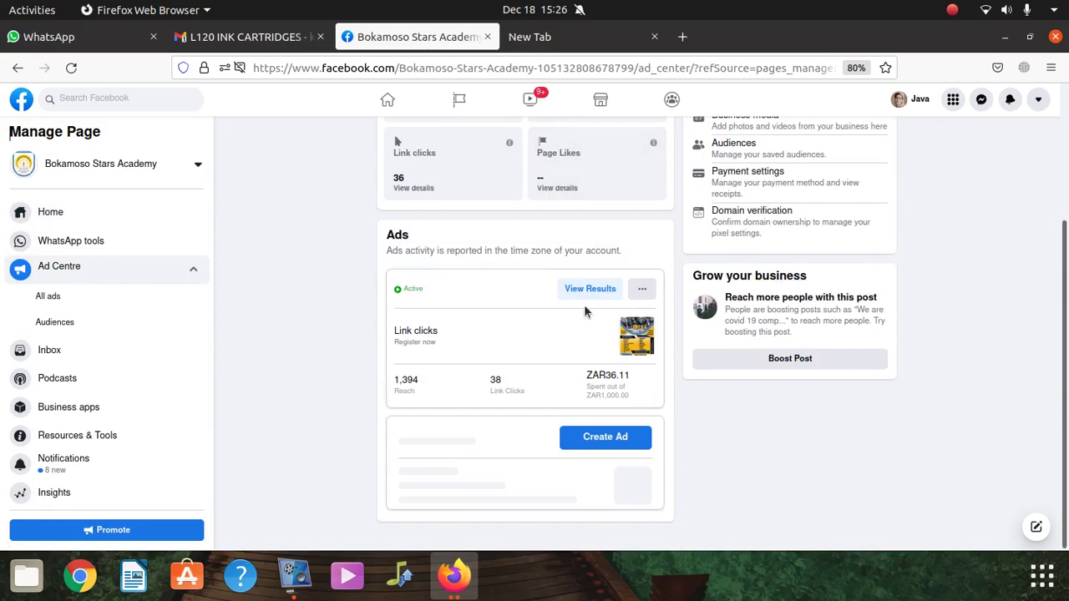
Edit the active ad and review its Audience, 23 Dec 2021 end date and R1,000.00 budget
{"action": "left_click", "coordinate": [642, 291]}
{"action": "left_click", "coordinate": [668, 323]}
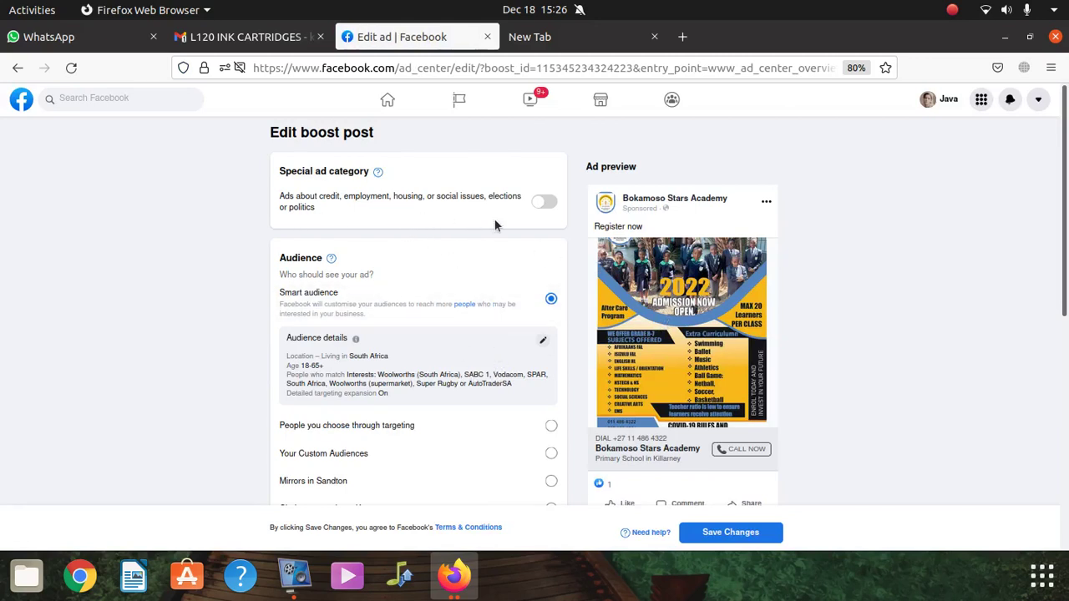
{"action": "scroll", "coordinate": [635, 336], "scroll_direction": "down", "scroll_amount": 3}
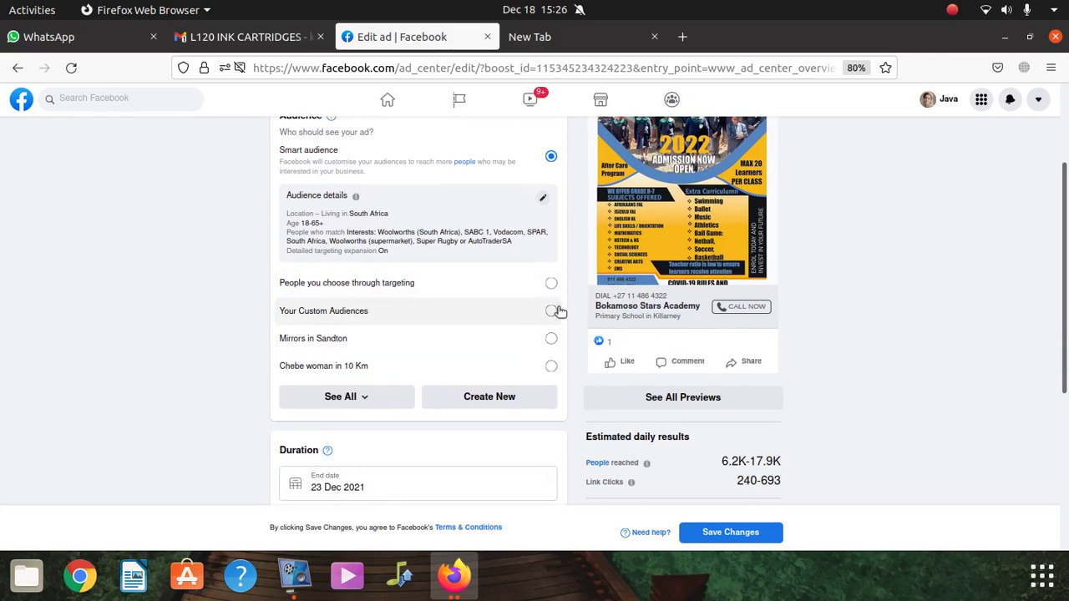
{"action": "scroll", "coordinate": [560, 311], "scroll_direction": "up", "scroll_amount": 3}
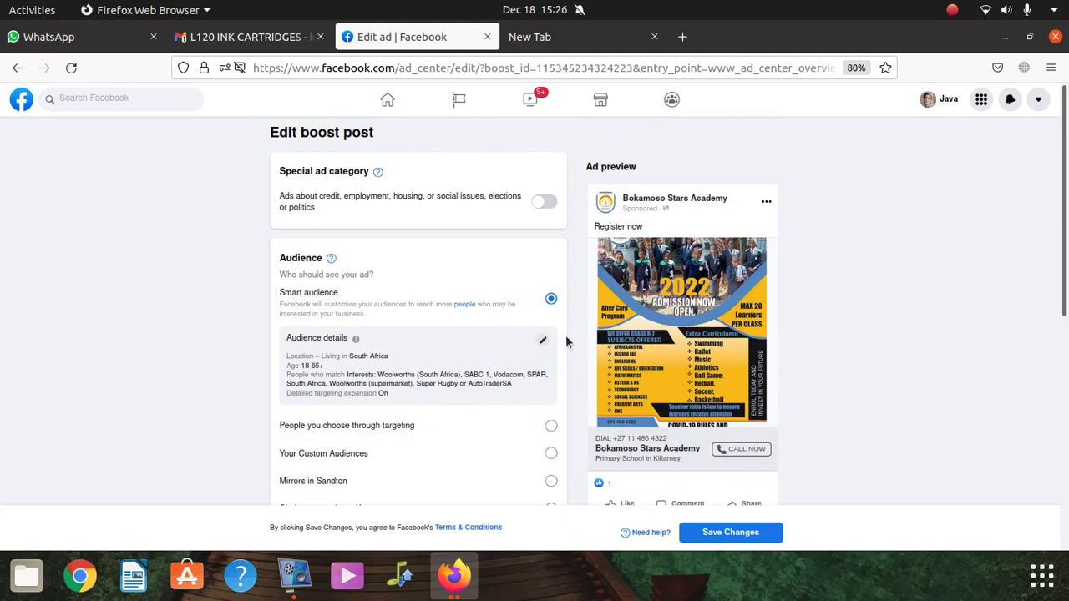
{"action": "scroll", "coordinate": [482, 317], "scroll_direction": "down", "scroll_amount": 3}
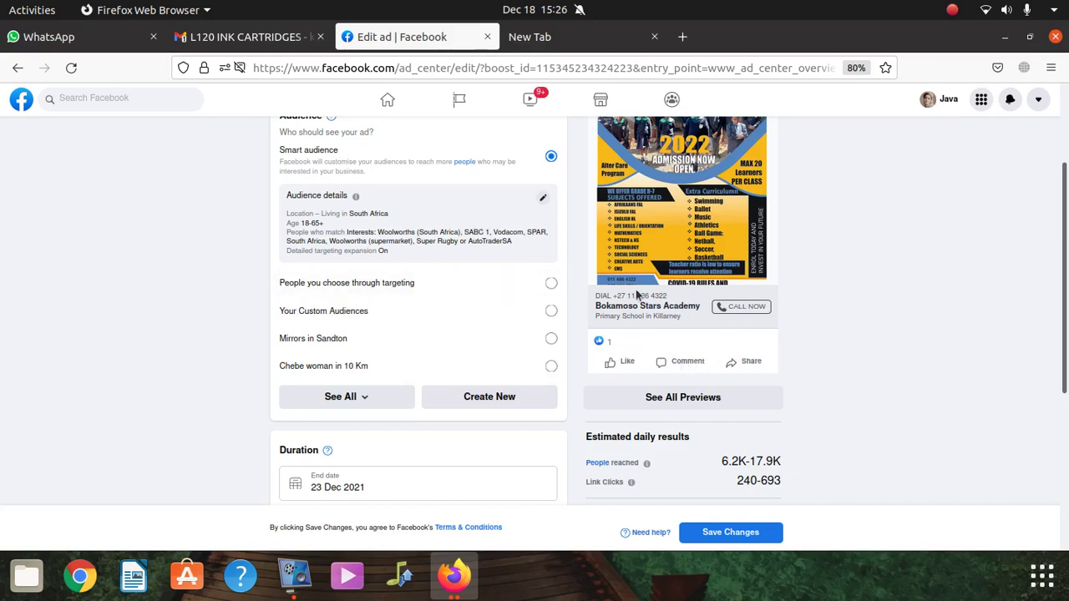
{"action": "scroll", "coordinate": [674, 316], "scroll_direction": "up", "scroll_amount": 2}
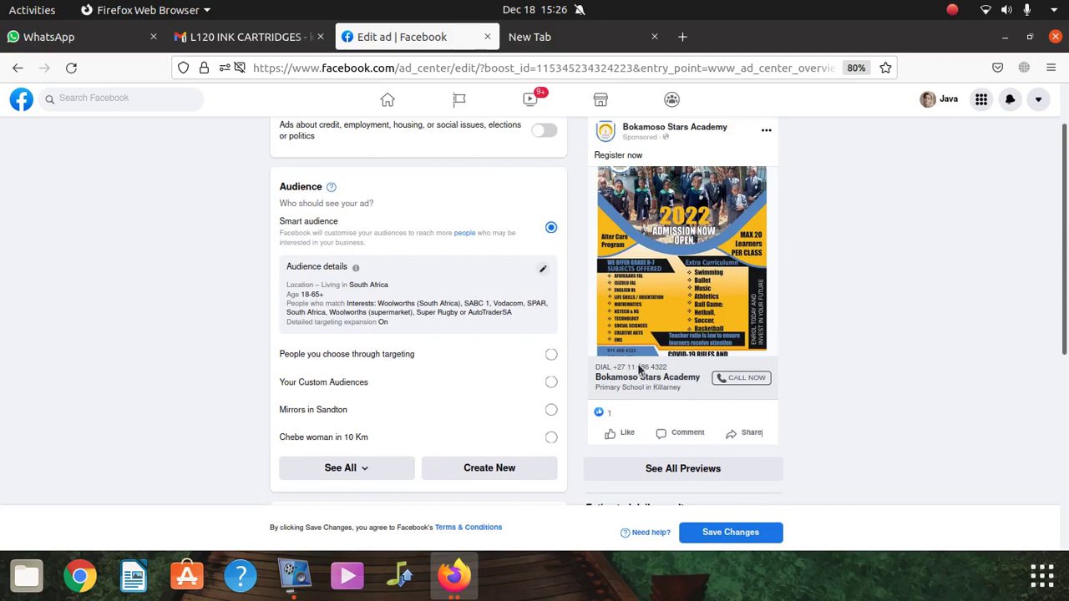
{"action": "scroll", "coordinate": [678, 394], "scroll_direction": "down", "scroll_amount": 4}
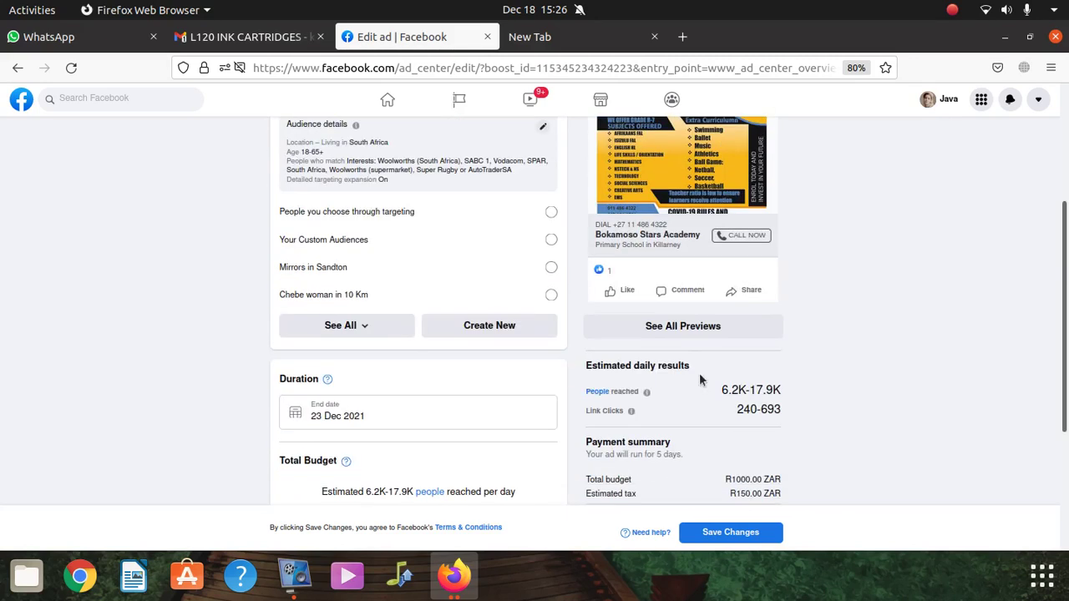
{"action": "scroll", "coordinate": [493, 359], "scroll_direction": "down", "scroll_amount": 5}
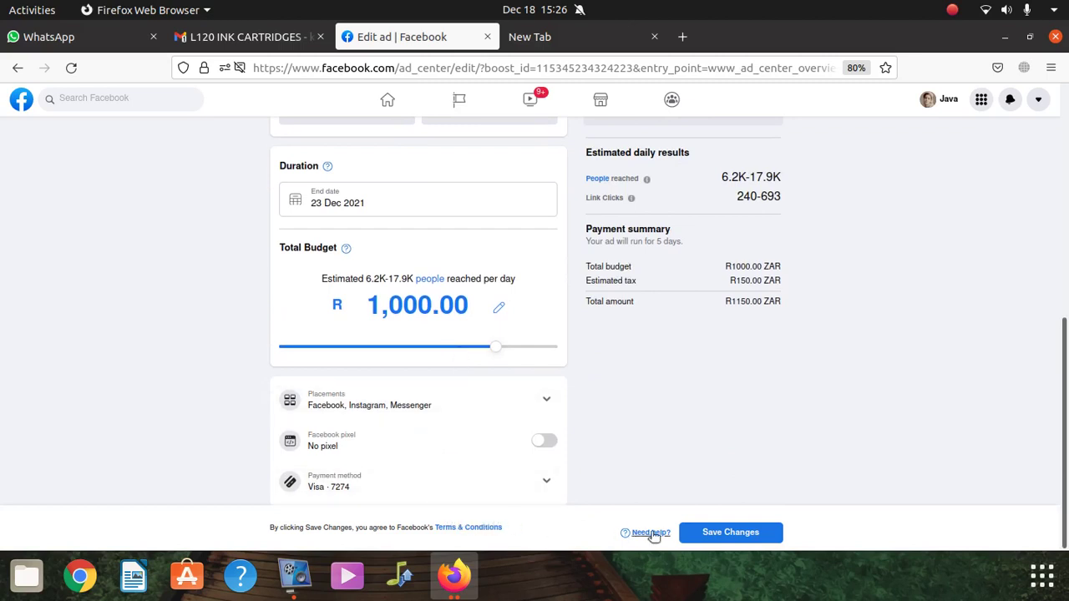
{"action": "scroll", "coordinate": [744, 483], "scroll_direction": "up", "scroll_amount": 7}
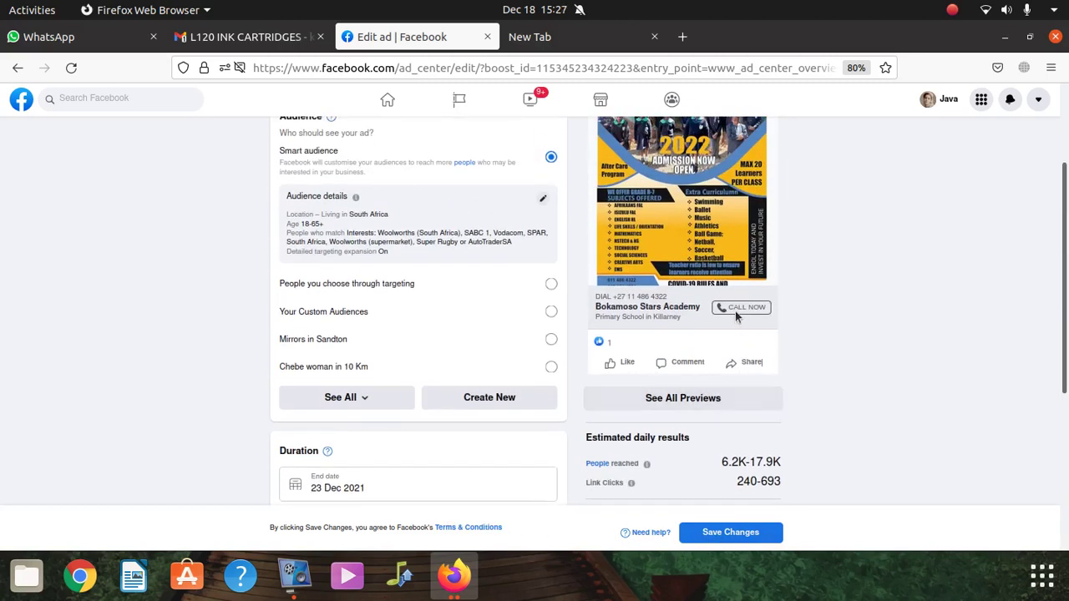
{"action": "scroll", "coordinate": [735, 311], "scroll_direction": "up", "scroll_amount": 4}
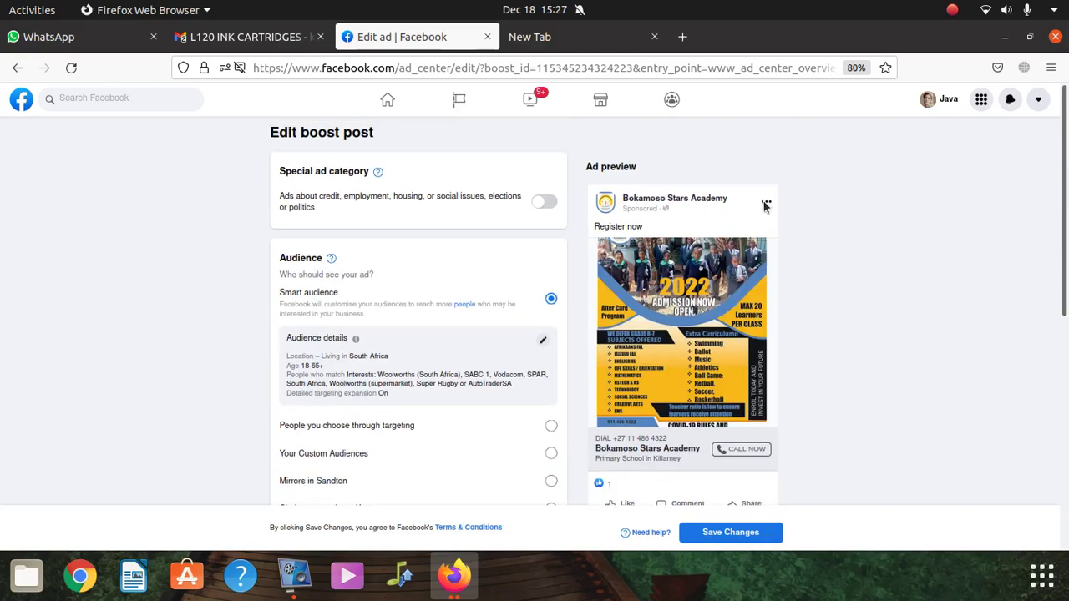
{"action": "scroll", "coordinate": [690, 400], "scroll_direction": "down", "scroll_amount": 2}
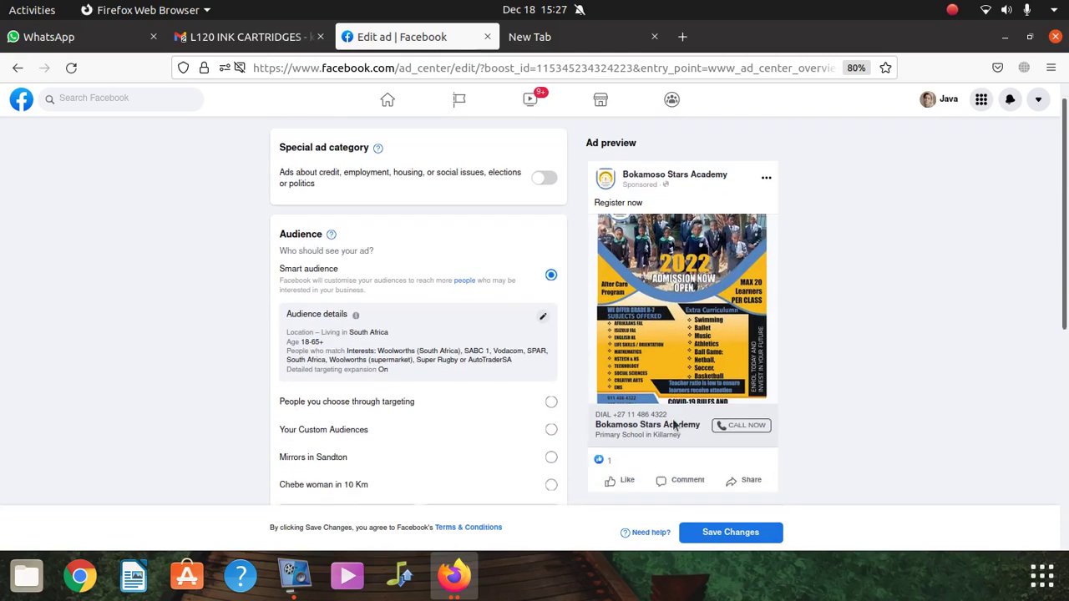
{"action": "scroll", "coordinate": [683, 376], "scroll_direction": "up", "scroll_amount": 2}
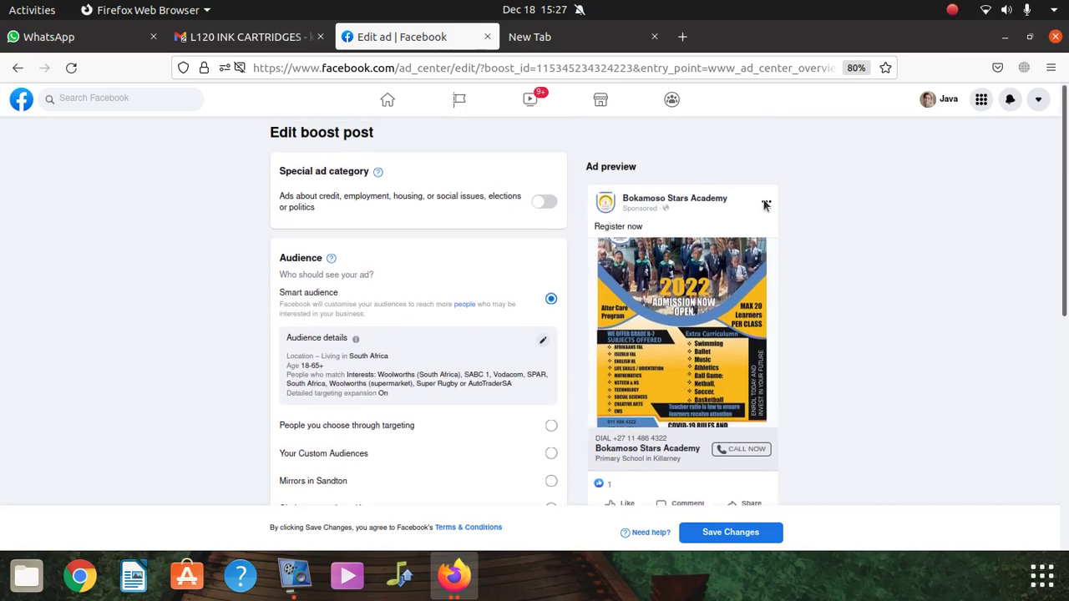
{"action": "scroll", "coordinate": [422, 349], "scroll_direction": "down", "scroll_amount": 2}
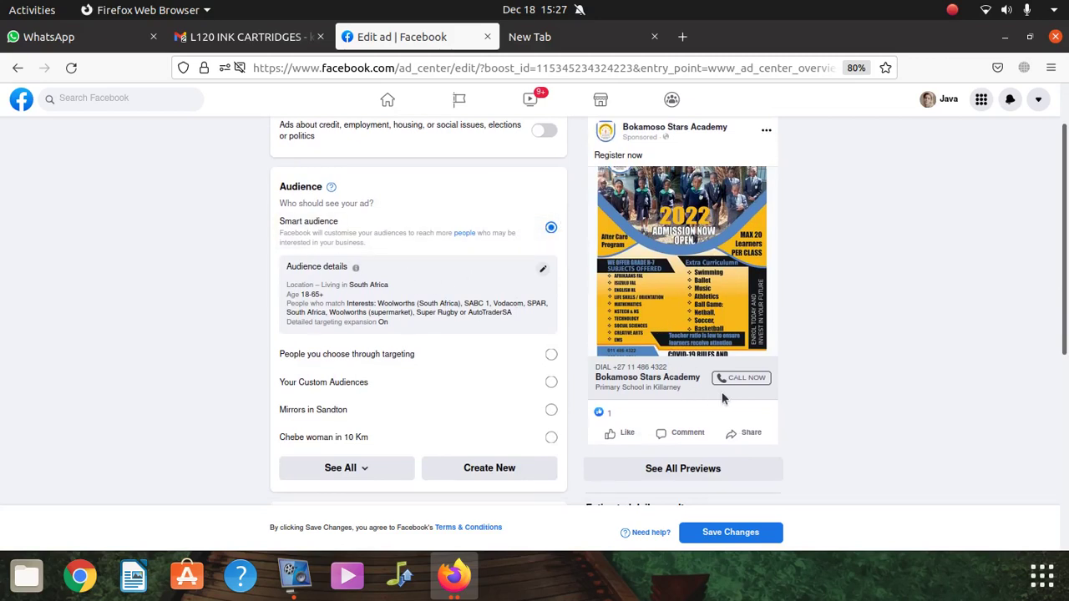
{"action": "scroll", "coordinate": [718, 409], "scroll_direction": "down", "scroll_amount": 3}
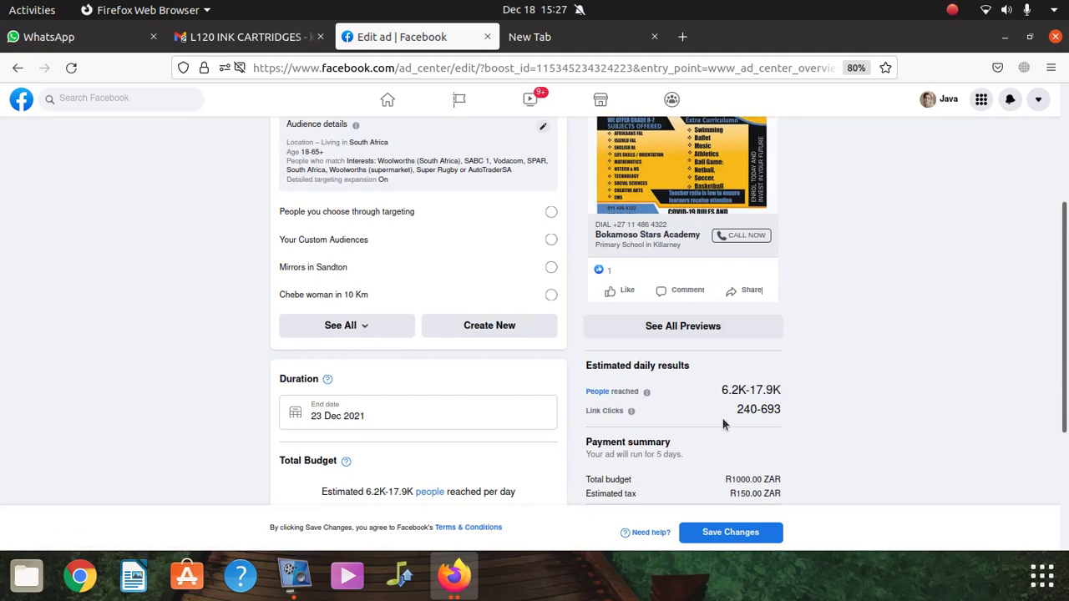
{"action": "scroll", "coordinate": [506, 380], "scroll_direction": "up", "scroll_amount": 1}
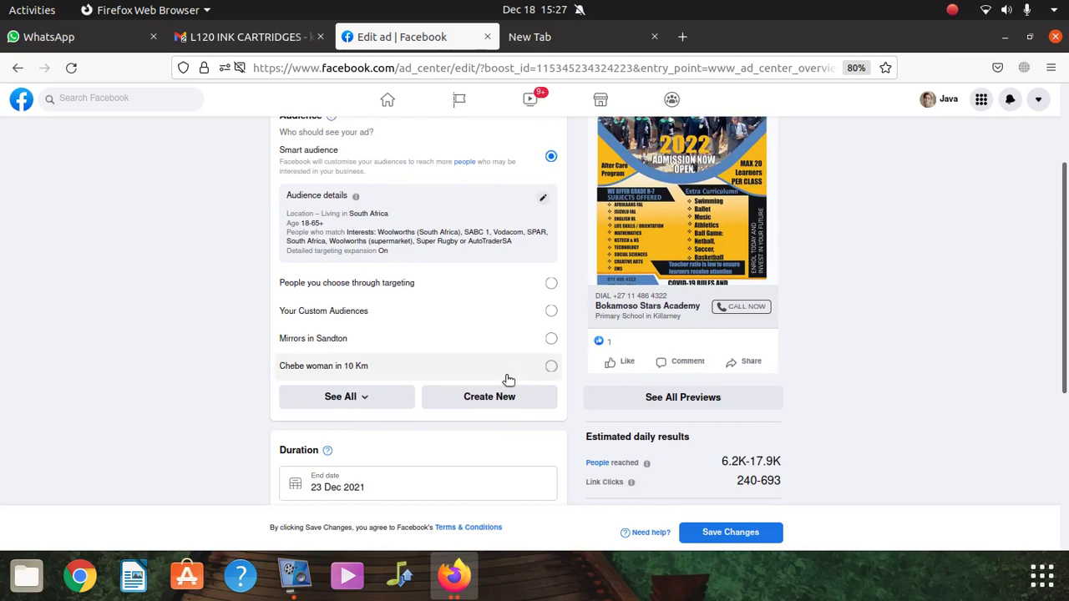
{"action": "scroll", "coordinate": [385, 376], "scroll_direction": "up", "scroll_amount": 1}
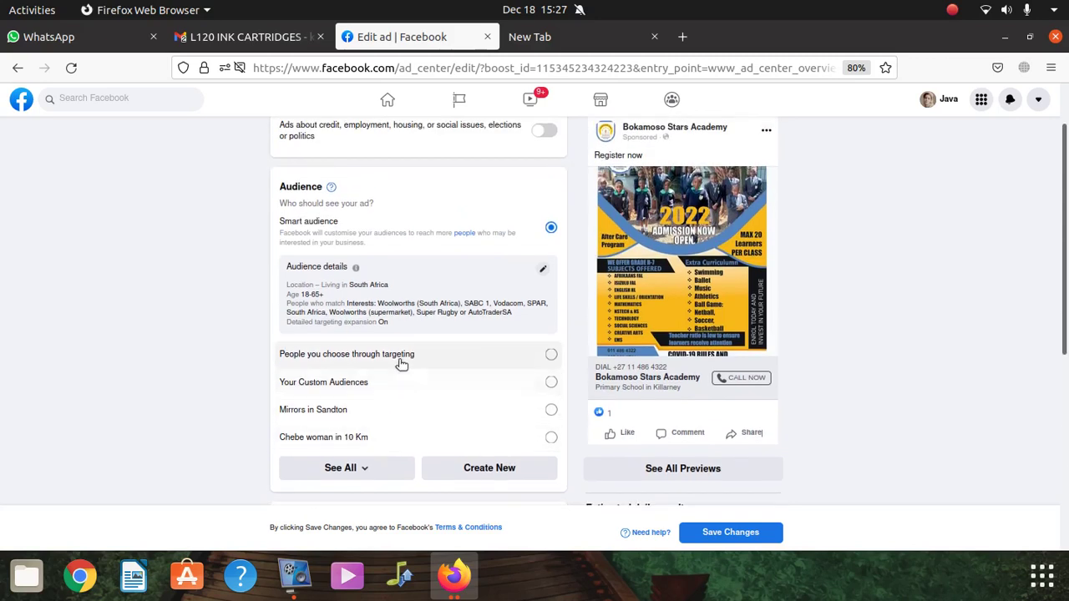
{"action": "scroll", "coordinate": [439, 338], "scroll_direction": "up", "scroll_amount": 1}
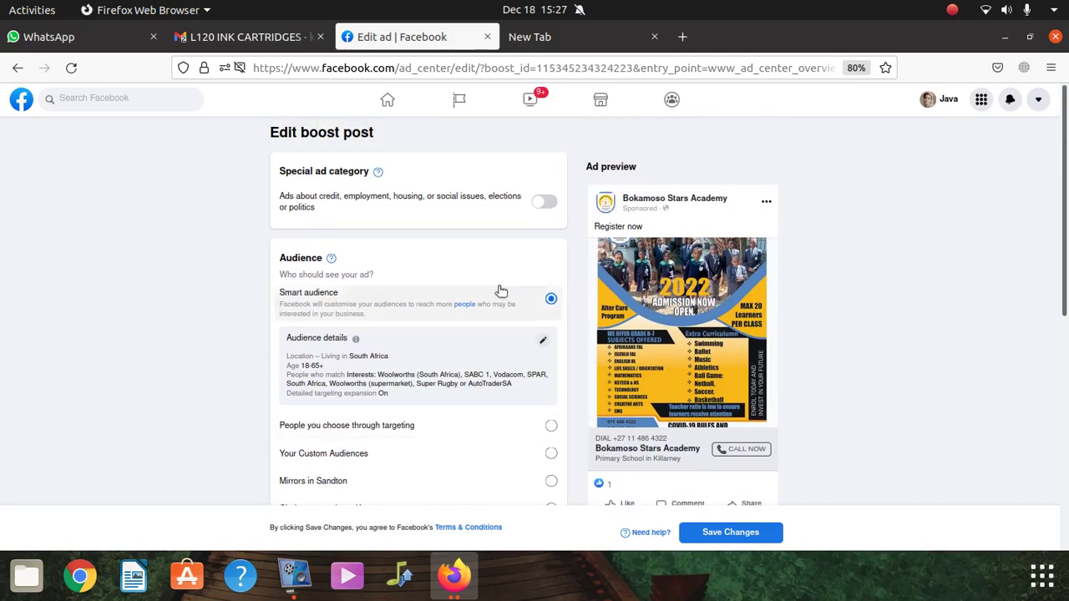
Open the audience editor and review age 18–65+, South Africa +25 km and the interests
{"action": "left_click", "coordinate": [541, 341]}
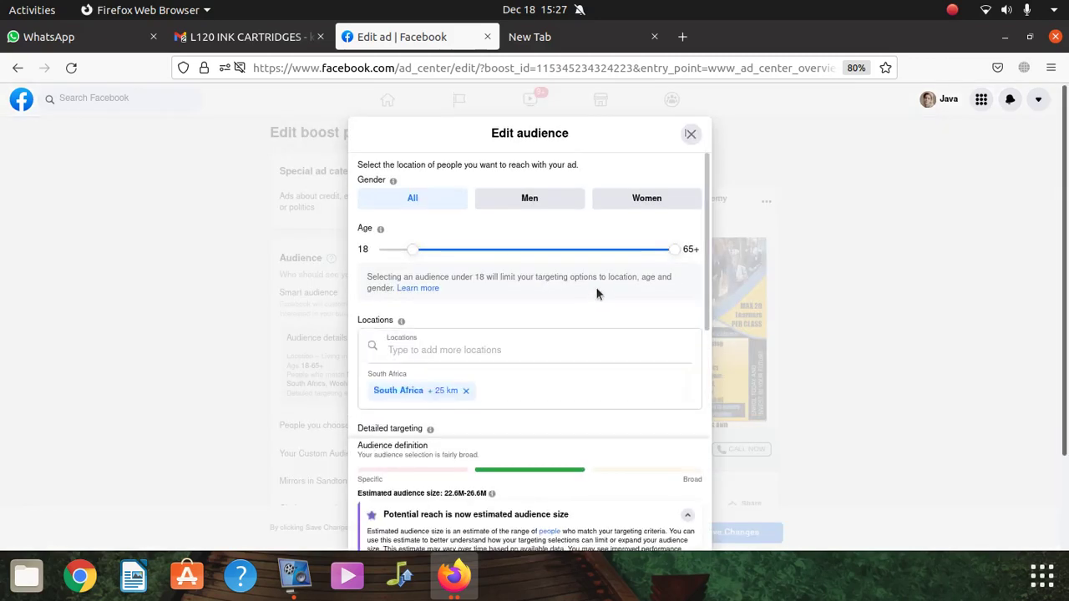
{"action": "scroll", "coordinate": [493, 371], "scroll_direction": "down", "scroll_amount": 2}
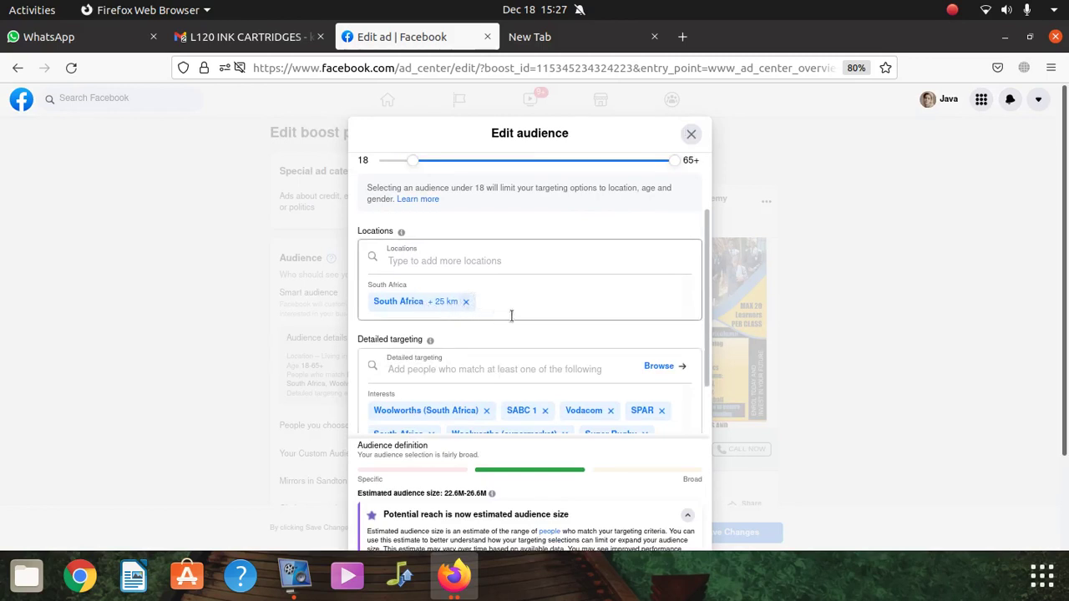
{"action": "scroll", "coordinate": [511, 318], "scroll_direction": "down", "scroll_amount": 1}
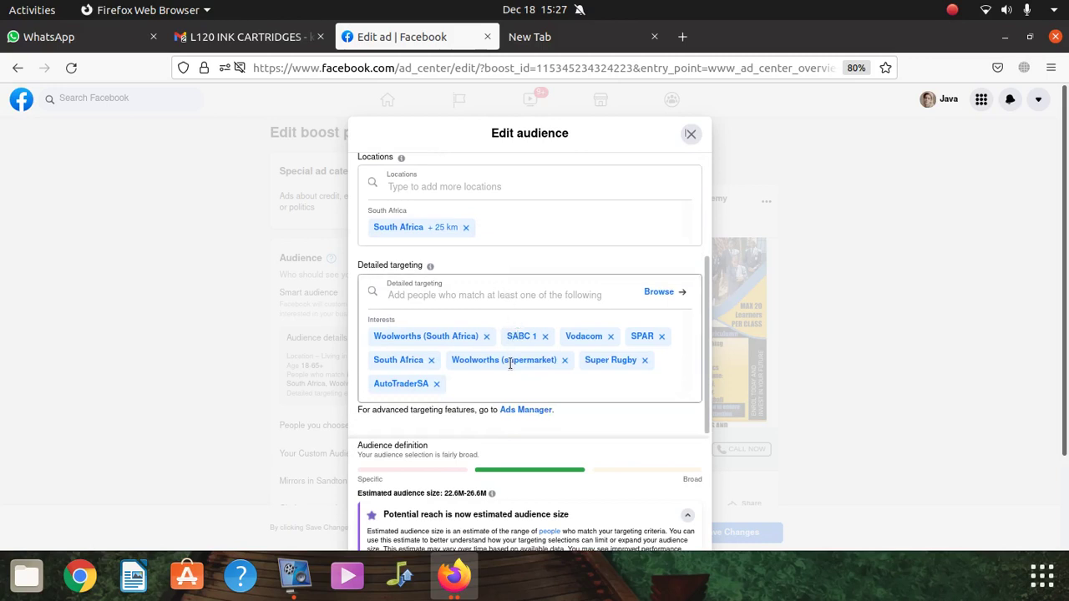
{"action": "scroll", "coordinate": [501, 346], "scroll_direction": "up", "scroll_amount": 2}
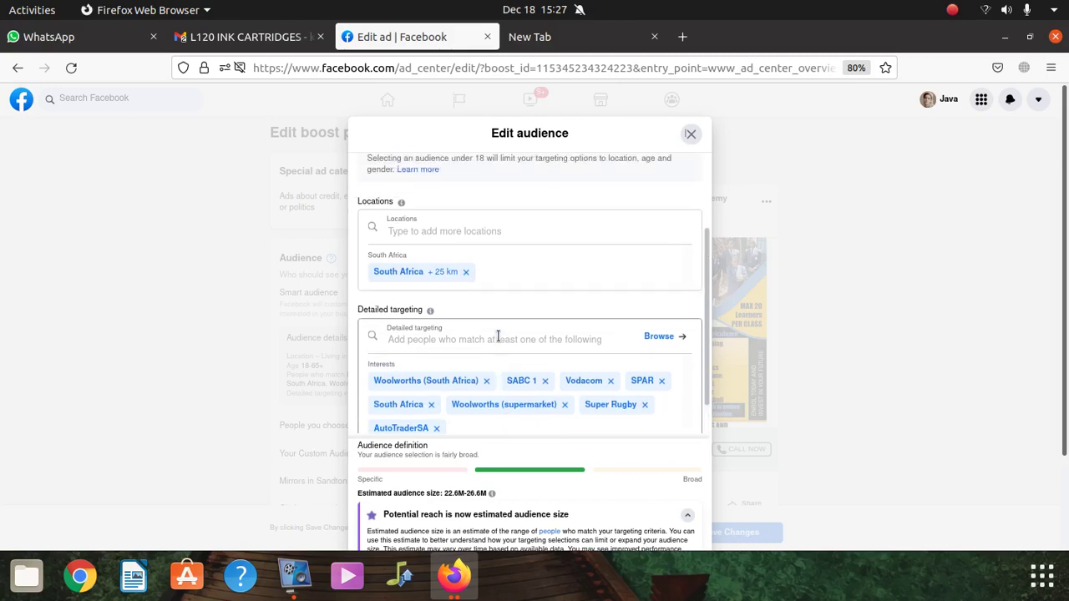
Replace South Africa with Killarney Joburg as the target location
{"action": "left_click", "coordinate": [479, 359]}
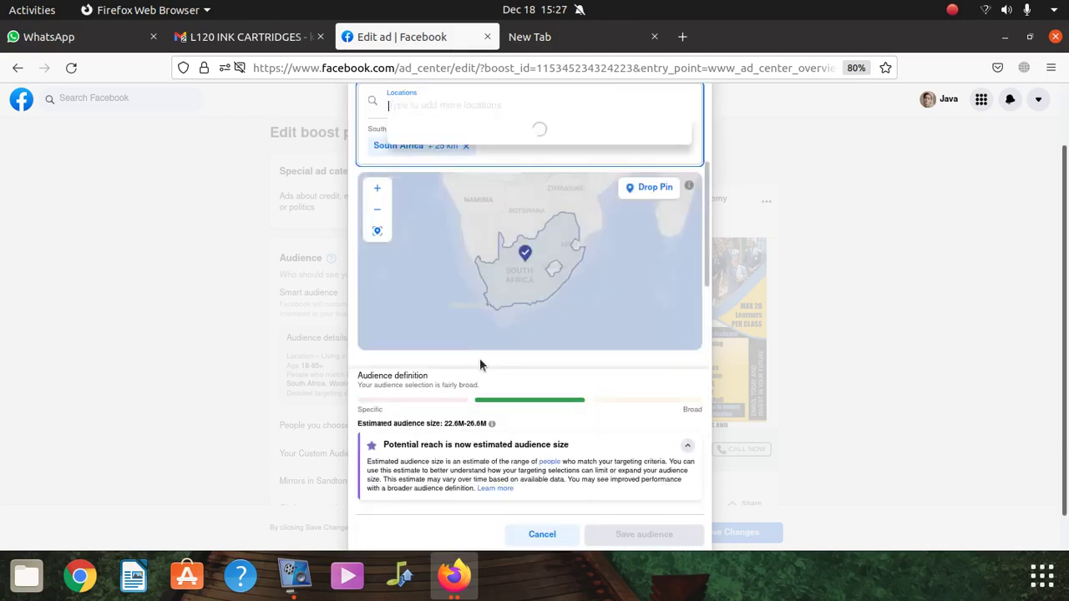
{"action": "scroll", "coordinate": [548, 259], "scroll_direction": "up", "scroll_amount": 3}
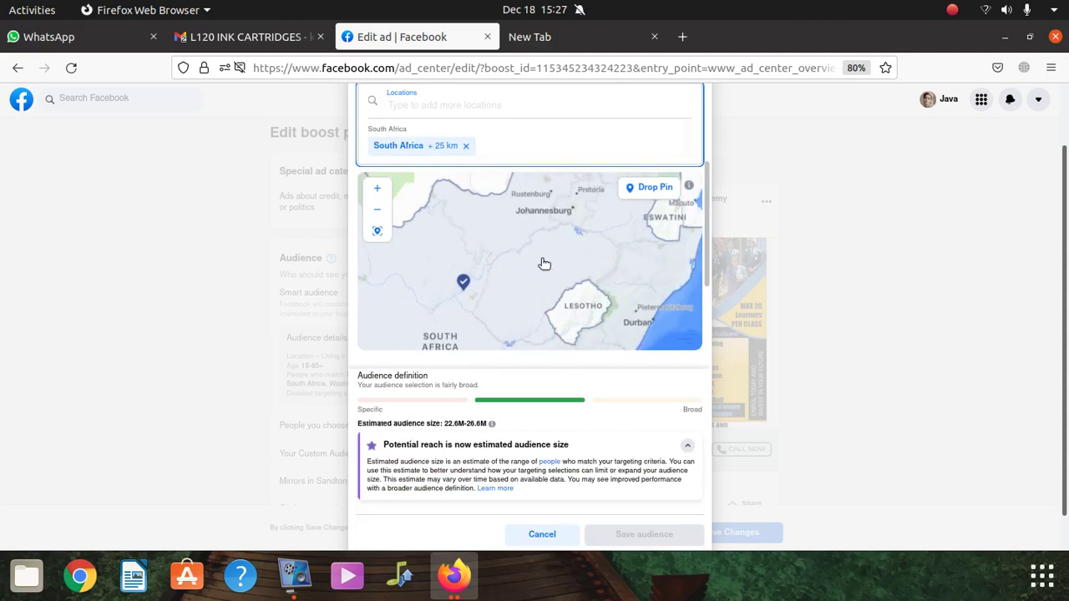
{"action": "scroll", "coordinate": [544, 261], "scroll_direction": "down", "scroll_amount": 3}
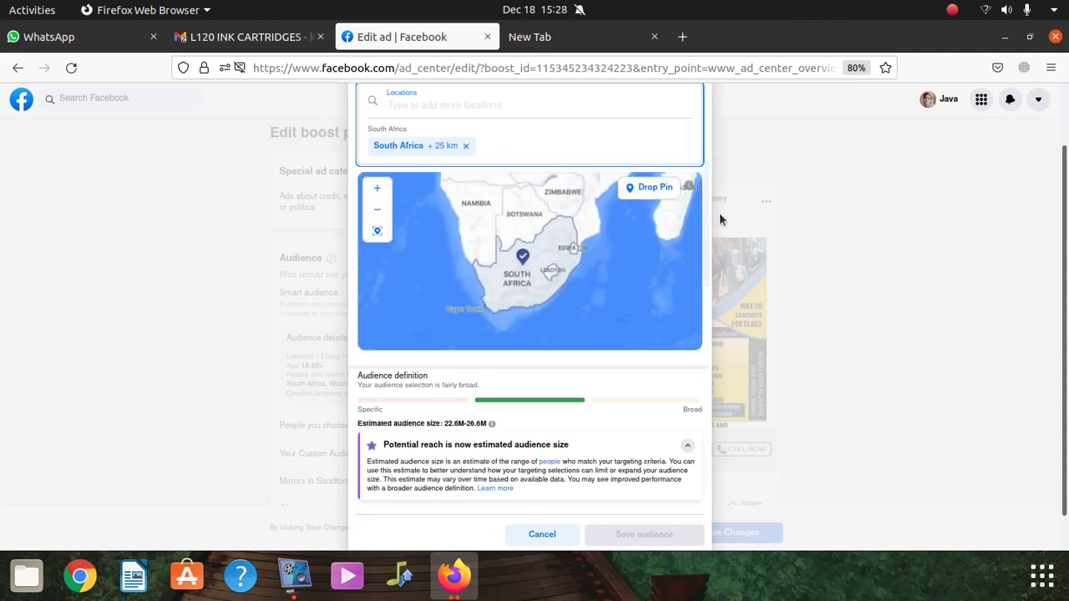
{"action": "scroll", "coordinate": [678, 177], "scroll_direction": "up", "scroll_amount": 2}
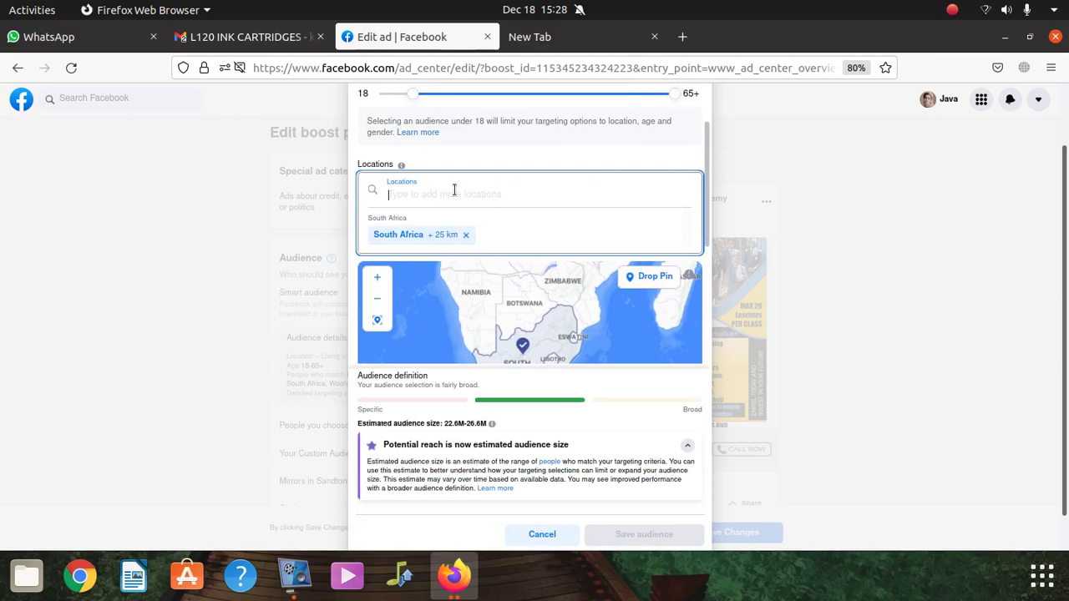
{"action": "type", "text": "Killa"}
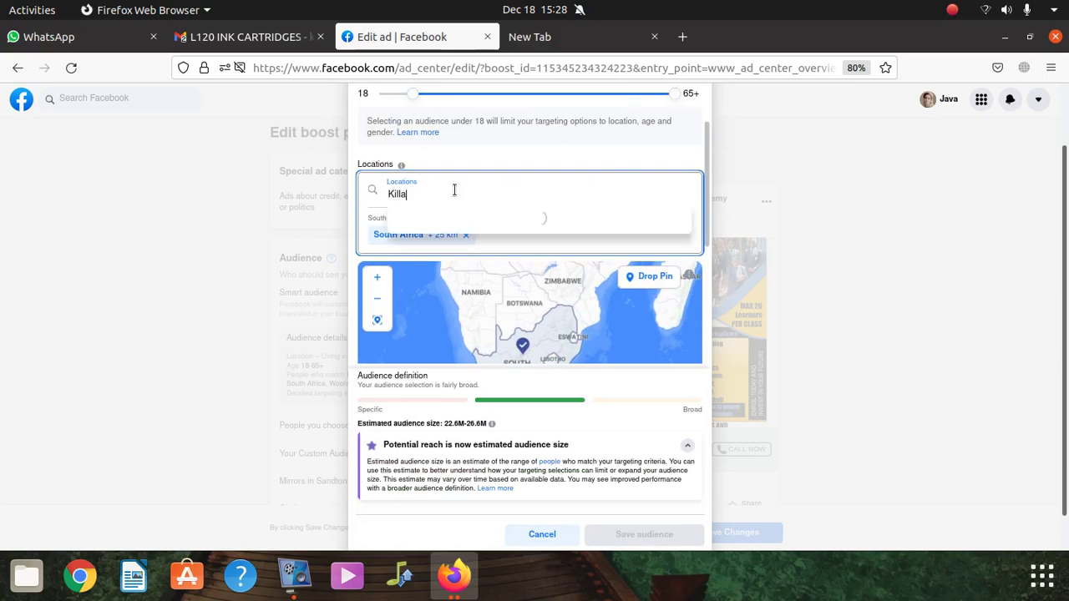
{"action": "type", "text": "ern"}
{"action": "key", "text": "BackSpace"}
{"action": "key", "text": "BackSpace"}
{"action": "key", "text": "BackSpace"}
{"action": "key", "text": "BackSpace"}
{"action": "type", "text": "er"}
{"action": "key", "text": "BackSpace"}
{"action": "key", "text": "BackSpace"}
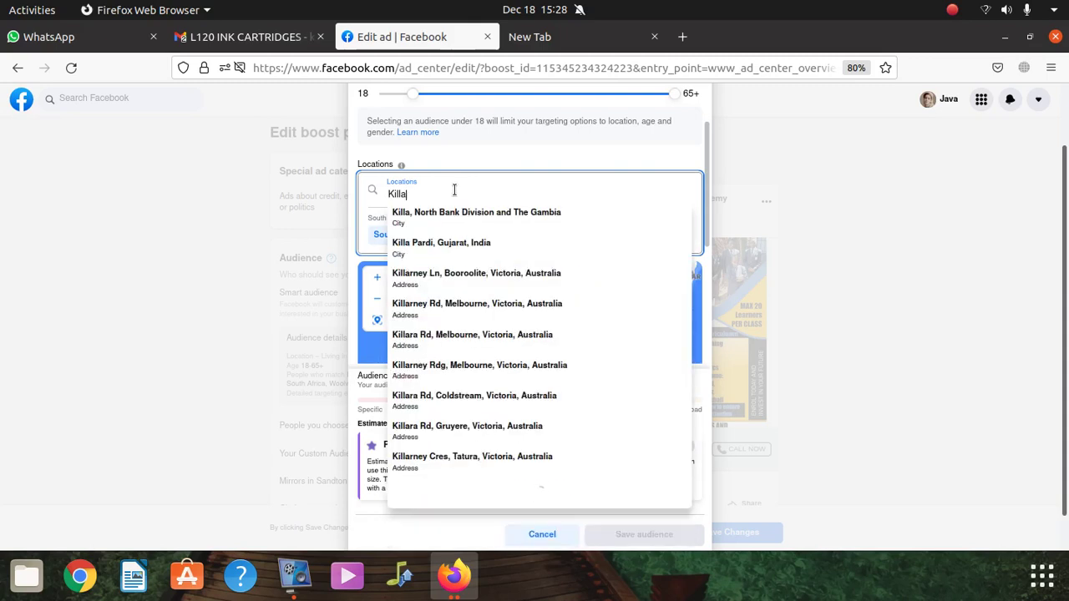
{"action": "type", "text": "arney "}
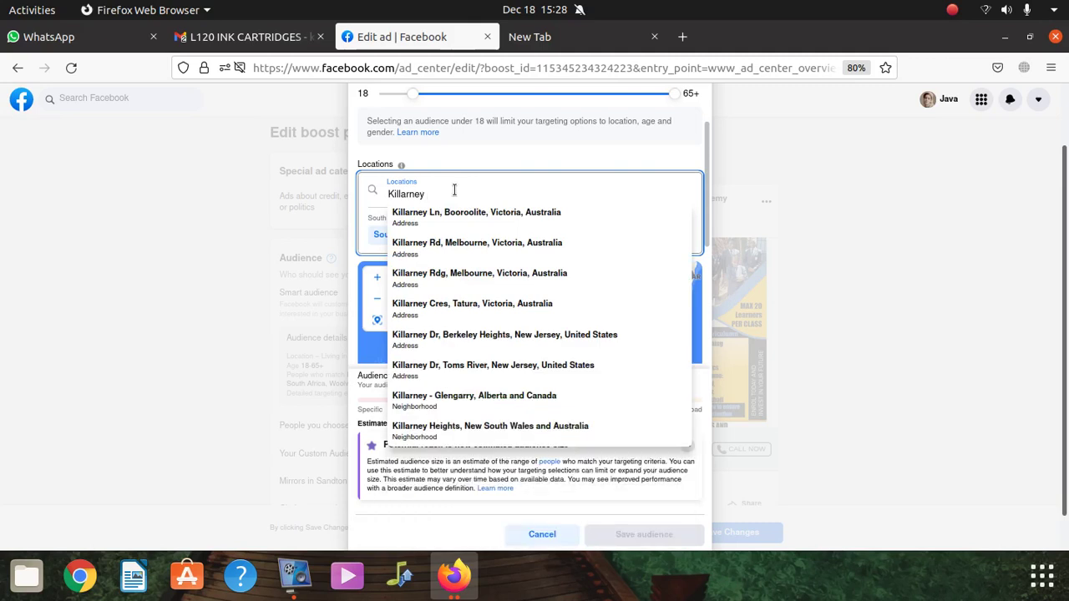
{"action": "type", "text": "k"}
{"action": "key", "text": "BackSpace"}
{"action": "type", "text": "johann"}
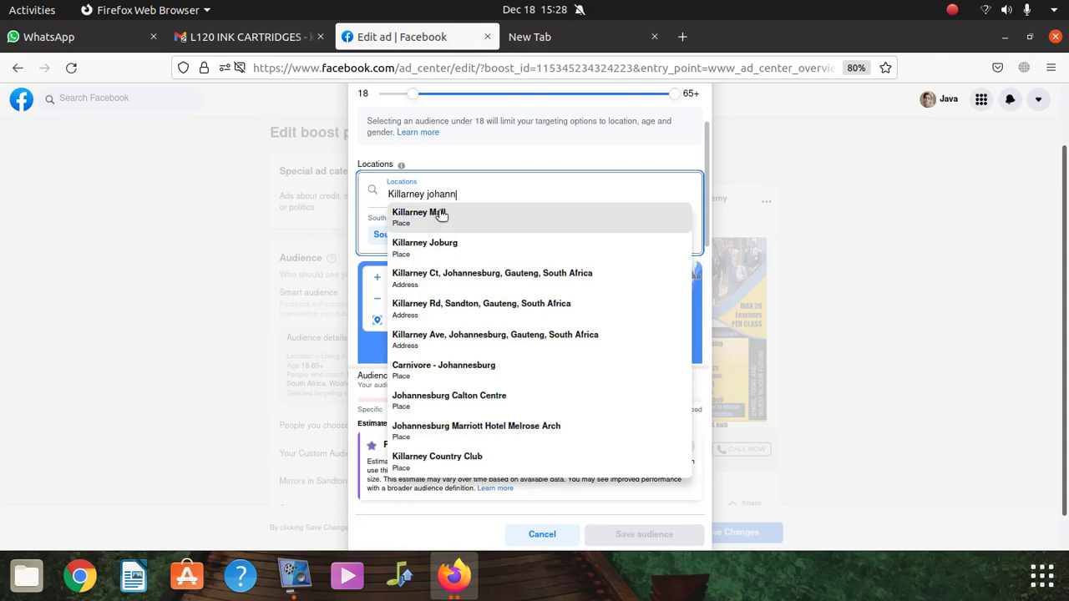
{"action": "left_click", "coordinate": [434, 248]}
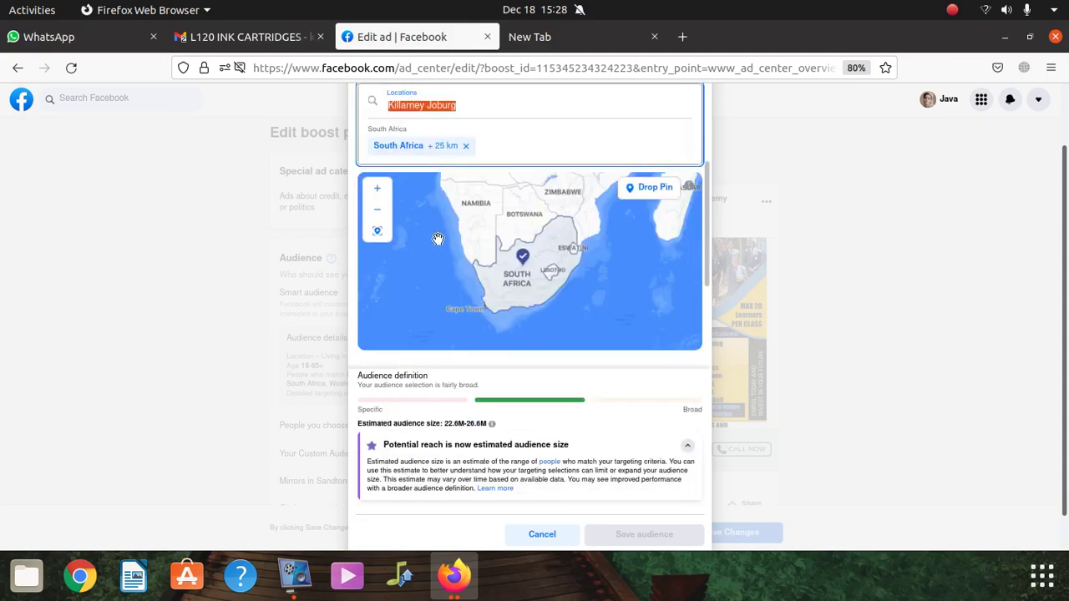
Add Rosebank as a target location
{"action": "scroll", "coordinate": [515, 167], "scroll_direction": "up", "scroll_amount": 2}
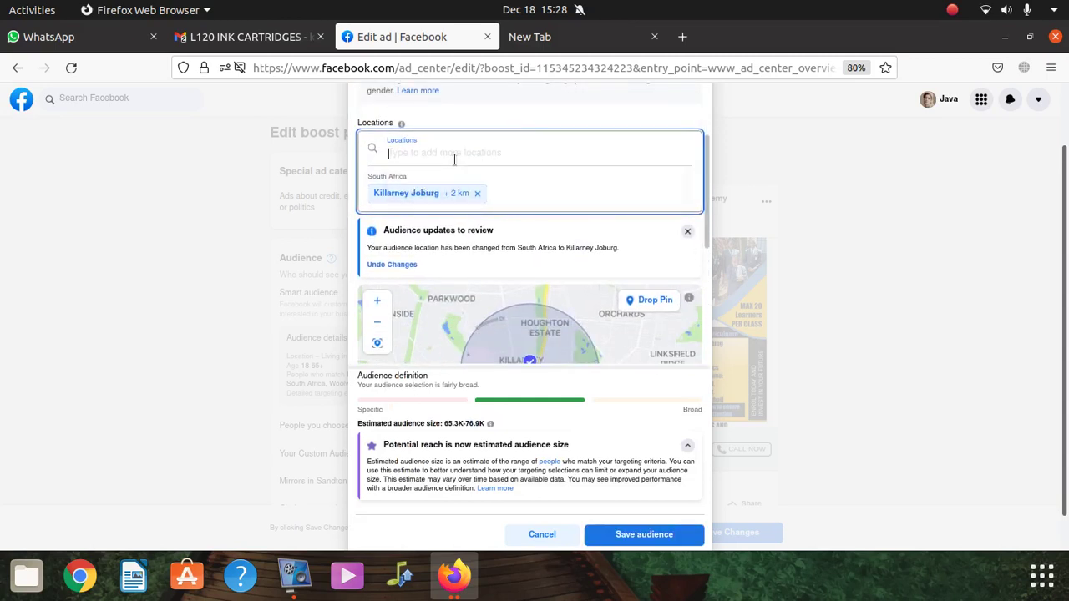
{"action": "type", "text": "Ro"}
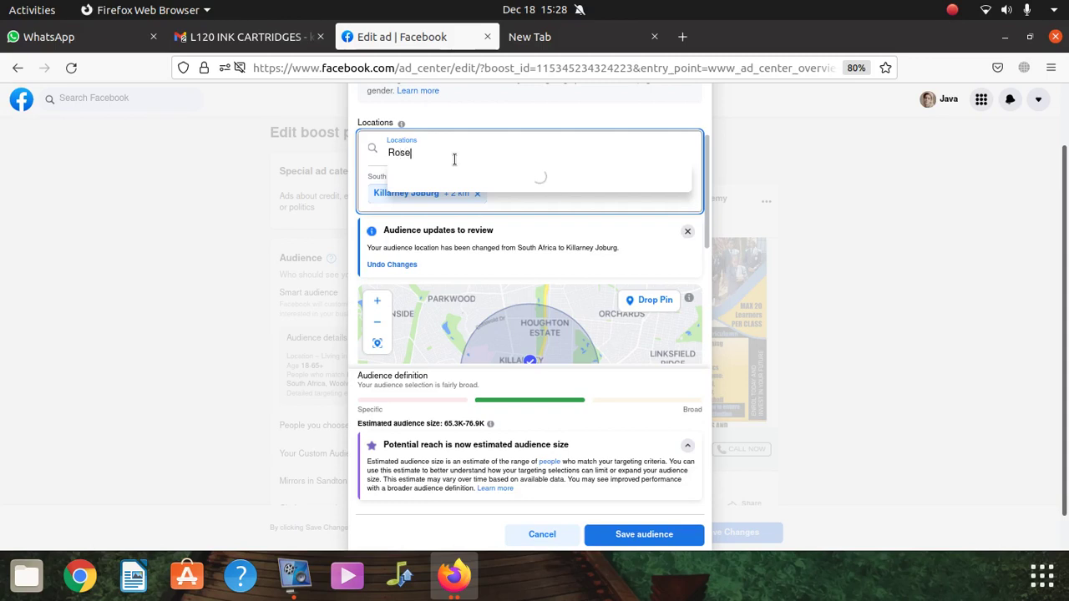
{"action": "type", "text": "sebank"}
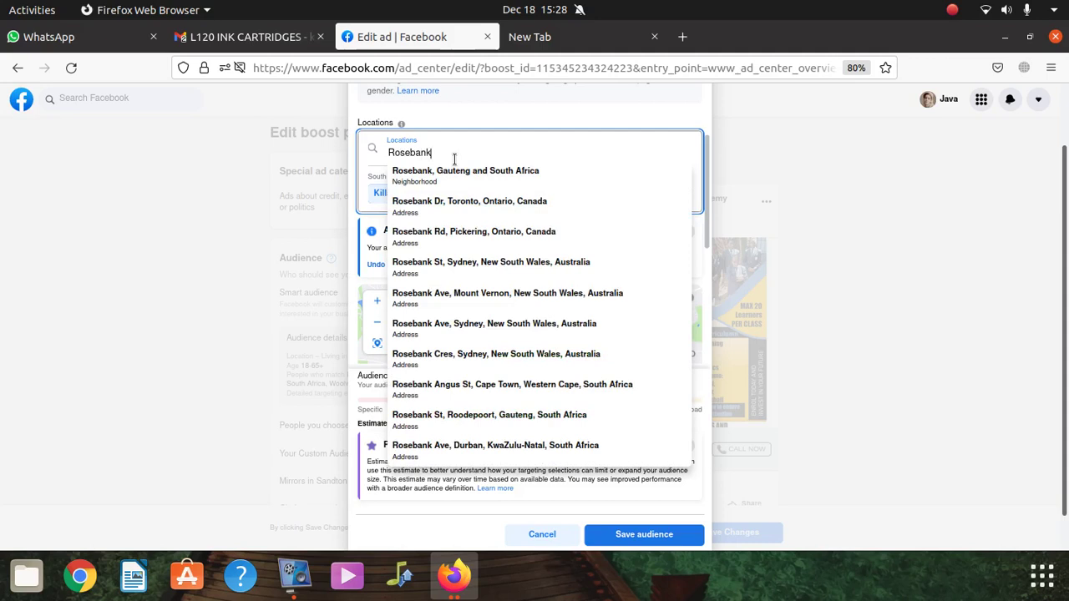
{"action": "left_click", "coordinate": [441, 173]}
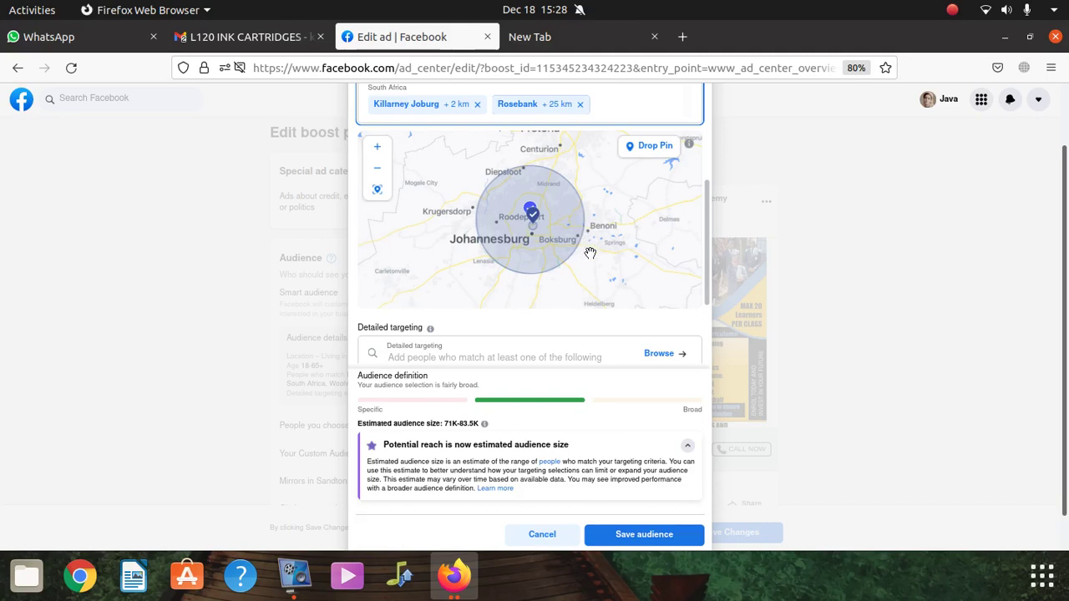
{"action": "scroll", "coordinate": [585, 242], "scroll_direction": "up", "scroll_amount": 2}
{"action": "scroll", "coordinate": [579, 241], "scroll_direction": "down", "scroll_amount": 2}
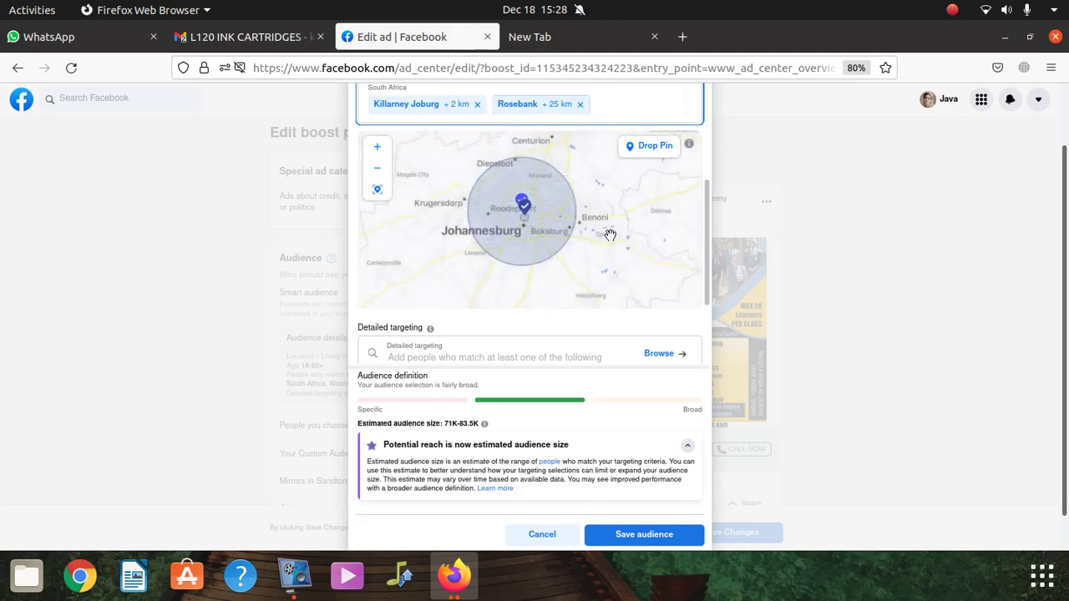
{"action": "scroll", "coordinate": [610, 239], "scroll_direction": "up", "scroll_amount": 2}
{"action": "scroll", "coordinate": [611, 239], "scroll_direction": "down", "scroll_amount": 1}
{"action": "scroll", "coordinate": [769, 307], "scroll_direction": "up", "scroll_amount": 2}
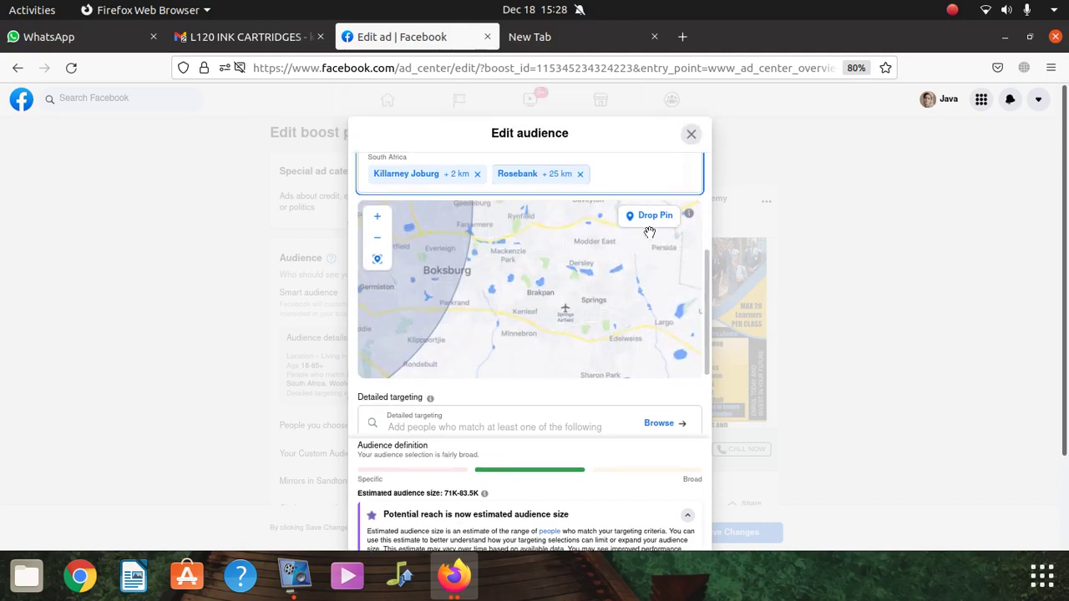
Add Illovo Ext 7, Johannesburg as a target location
{"action": "left_click", "coordinate": [620, 176]}
{"action": "scroll", "coordinate": [584, 151], "scroll_direction": "up", "scroll_amount": 2}
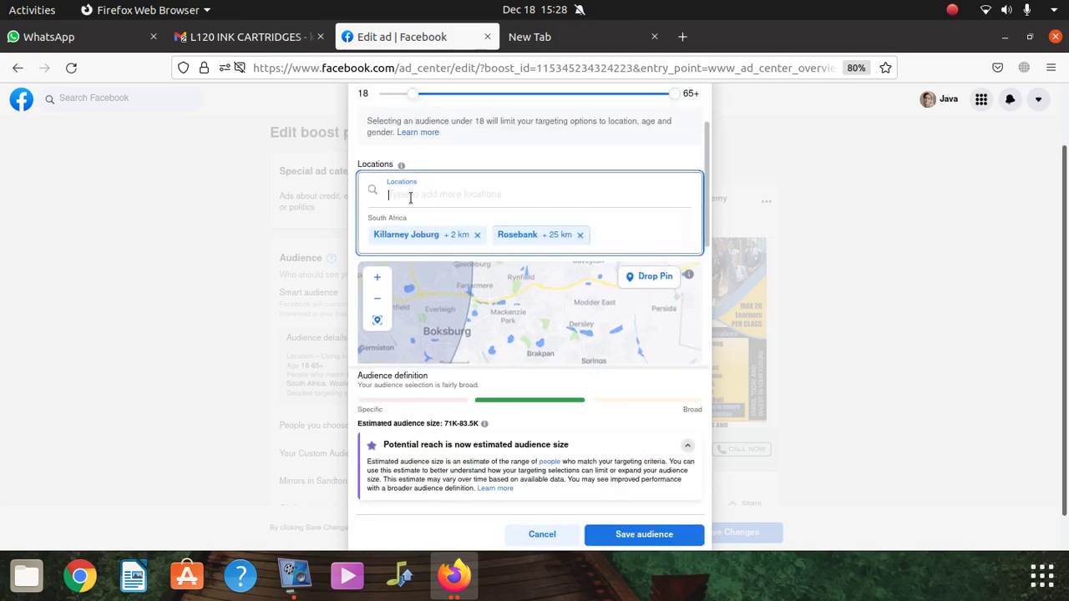
{"action": "type", "text": "lllo"}
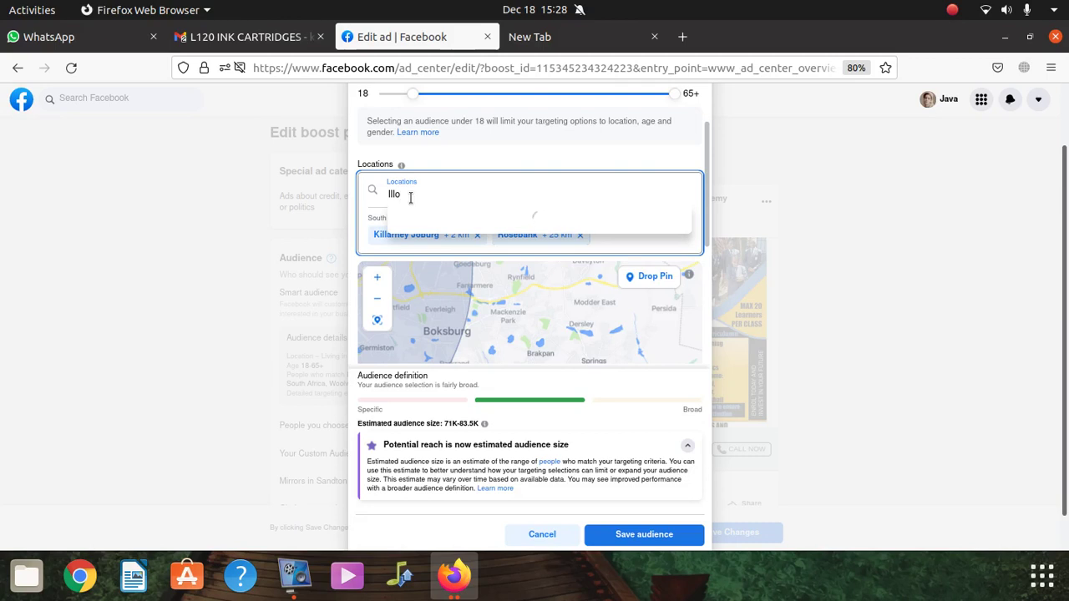
{"action": "type", "text": "vo"}
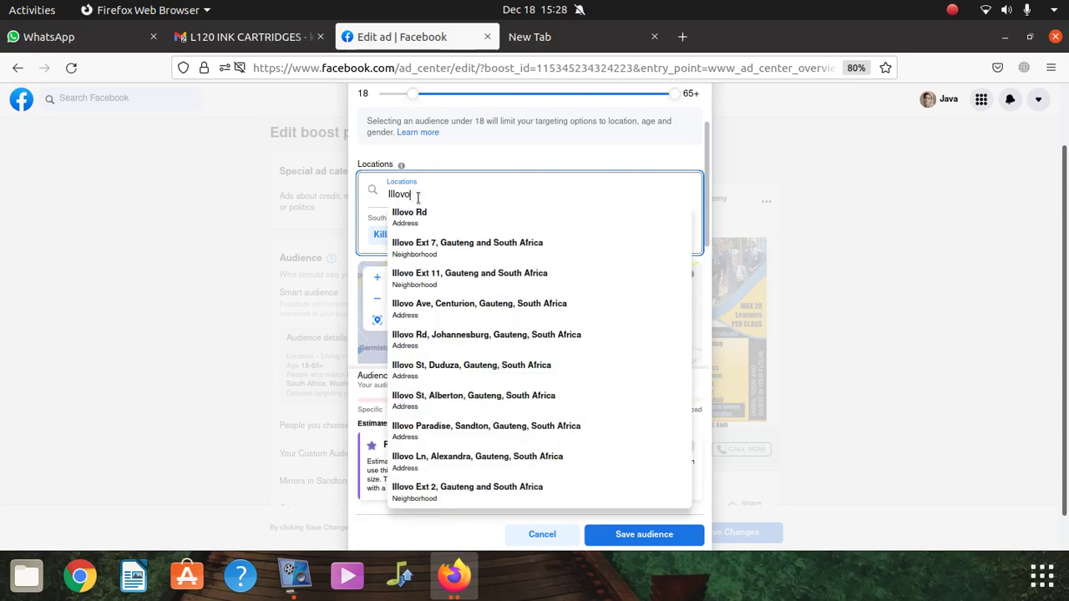
{"action": "left_click", "coordinate": [399, 249]}
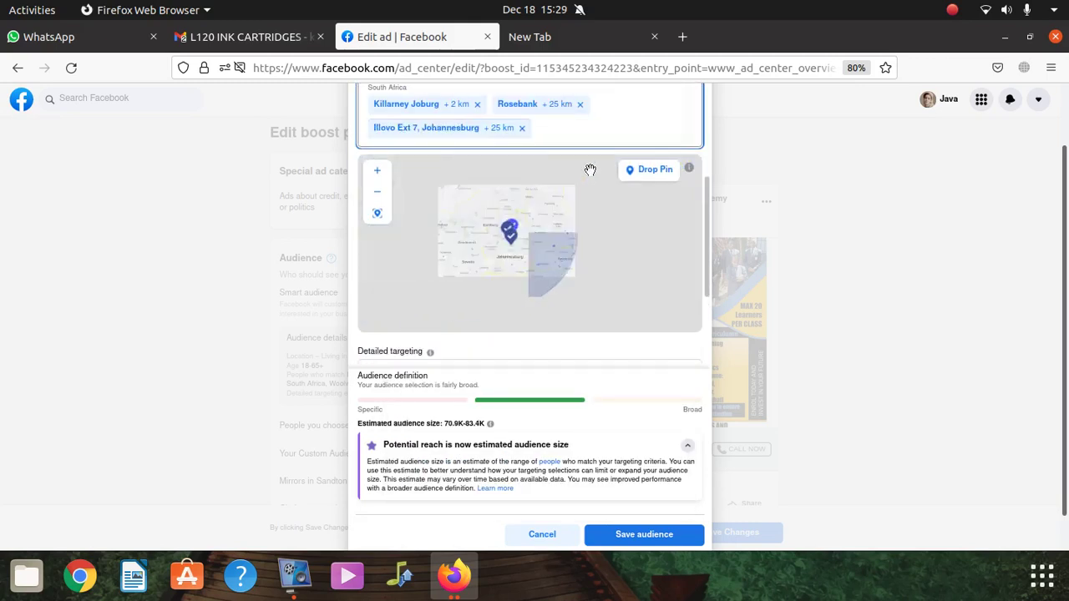
{"action": "scroll", "coordinate": [611, 225], "scroll_direction": "down", "scroll_amount": 1}
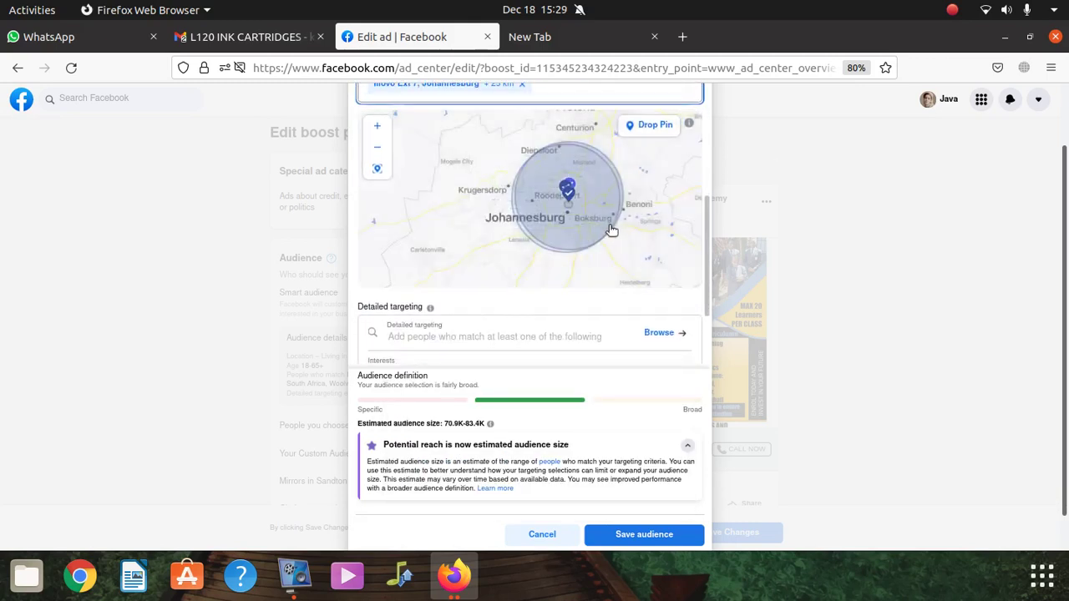
{"action": "scroll", "coordinate": [611, 228], "scroll_direction": "up", "scroll_amount": 3}
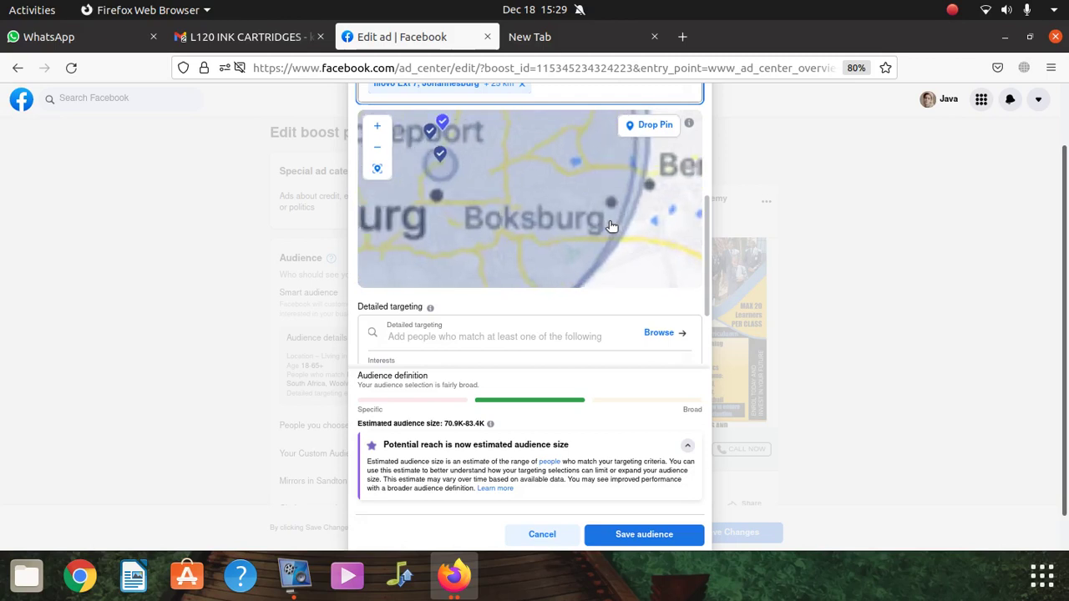
{"action": "scroll", "coordinate": [611, 226], "scroll_direction": "down", "scroll_amount": 2}
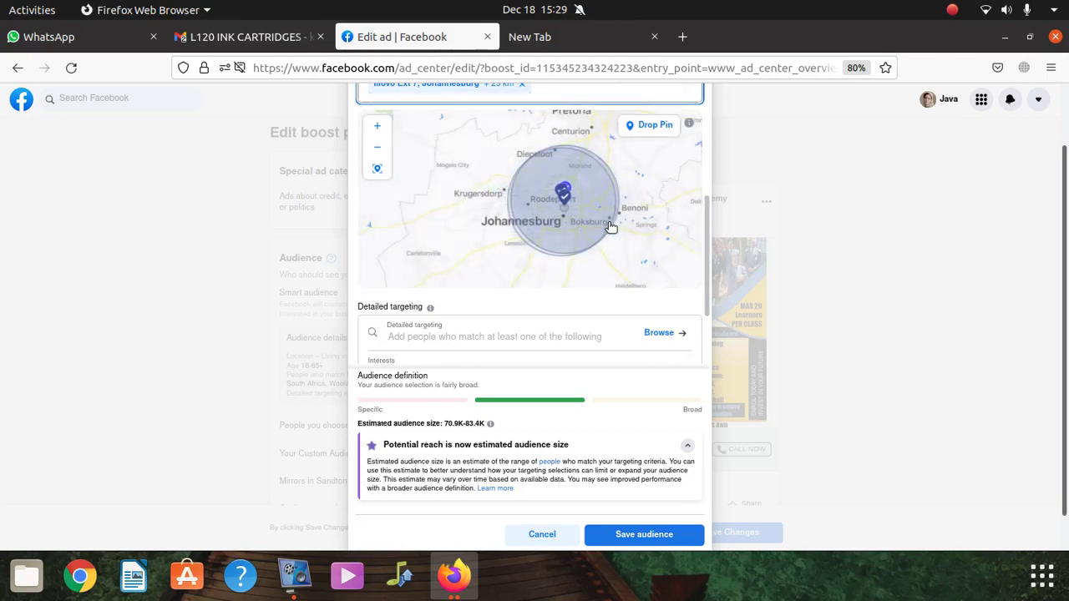
{"action": "scroll", "coordinate": [612, 226], "scroll_direction": "up", "scroll_amount": 2}
{"action": "scroll", "coordinate": [611, 227], "scroll_direction": "down", "scroll_amount": 2}
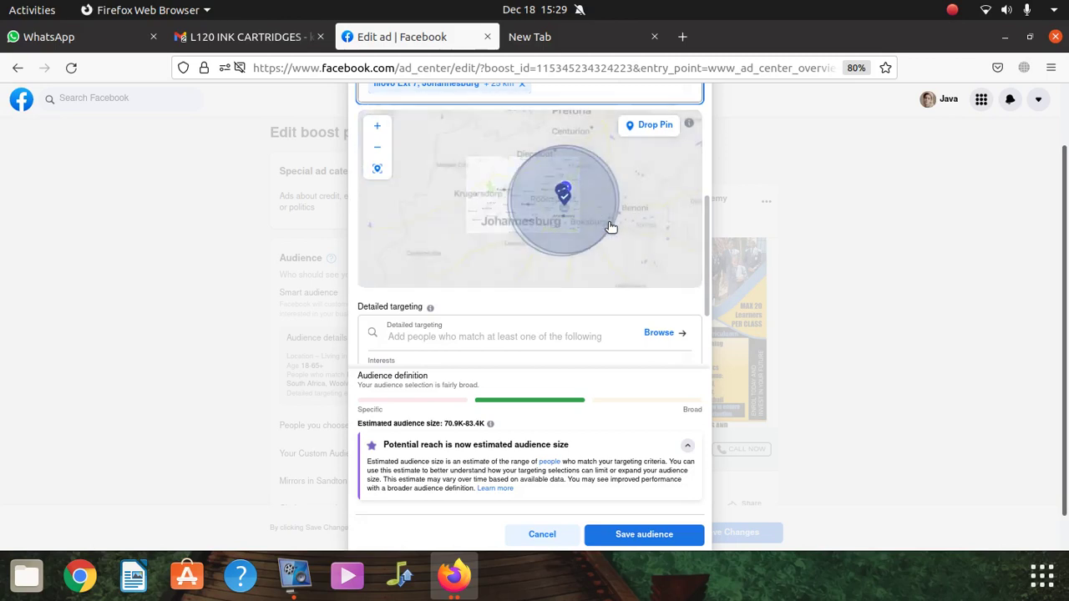
{"action": "scroll", "coordinate": [939, 325], "scroll_direction": "up", "scroll_amount": 3}
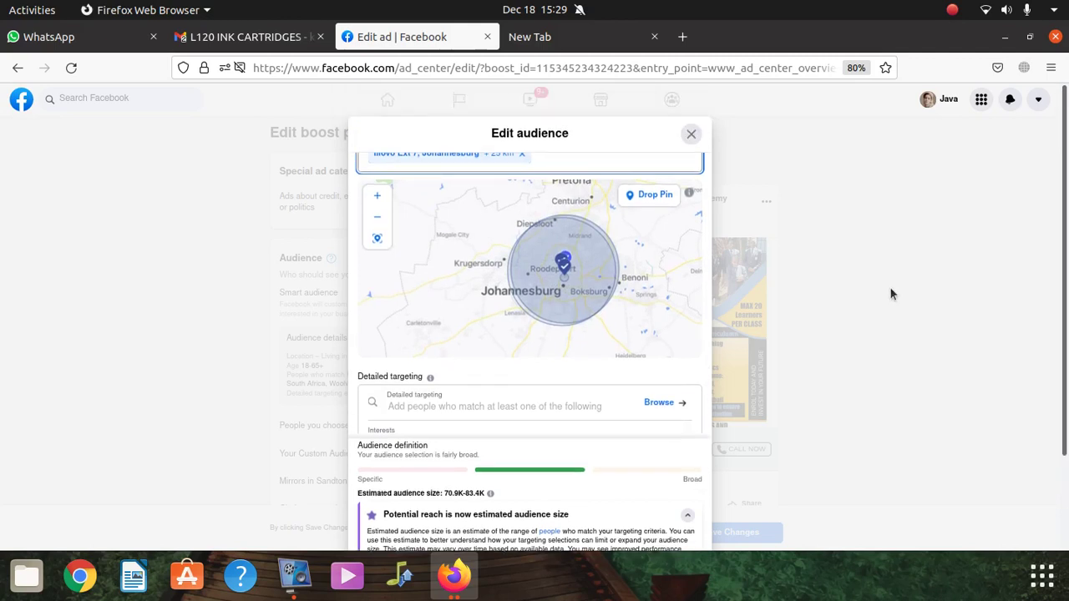
{"action": "scroll", "coordinate": [636, 178], "scroll_direction": "up", "scroll_amount": 3}
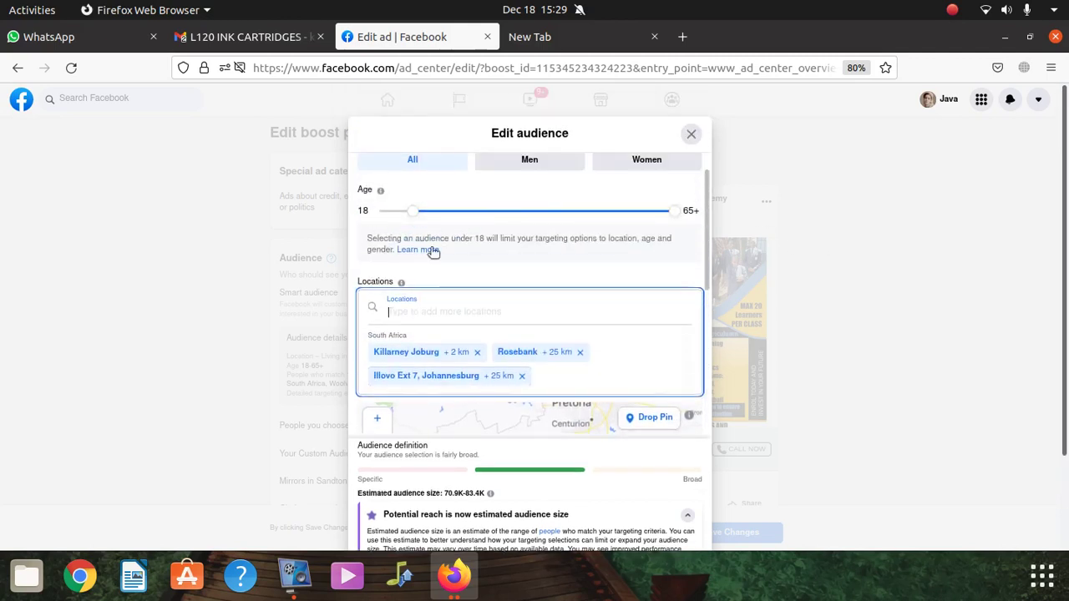
Add Parktown (+25 km) and Sandton, Gauteng (+40 km) as target locations
{"action": "type", "text": "pa"}
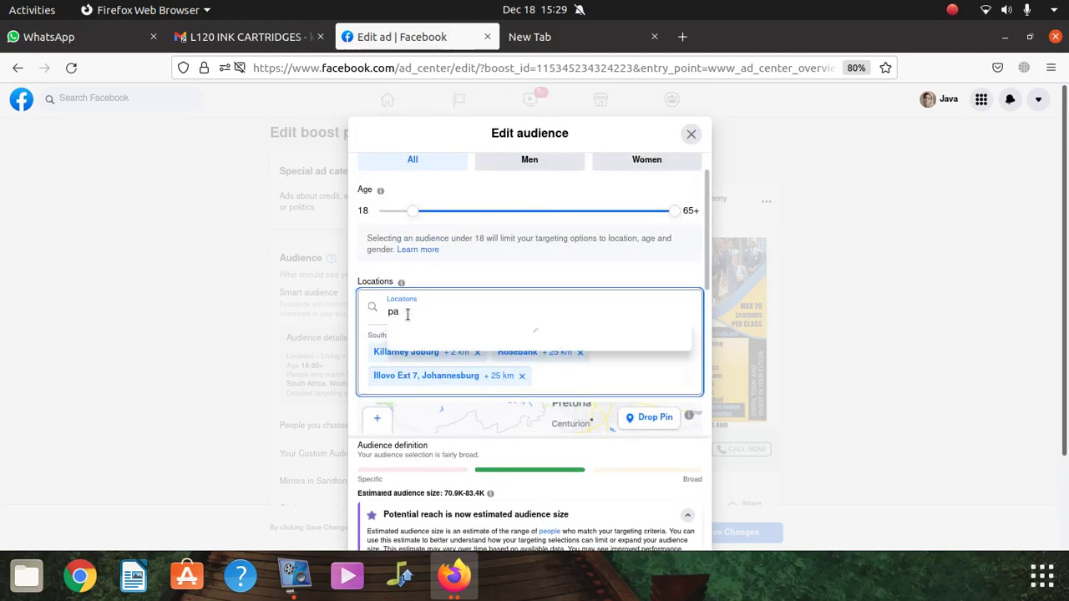
{"action": "type", "text": "rkt"}
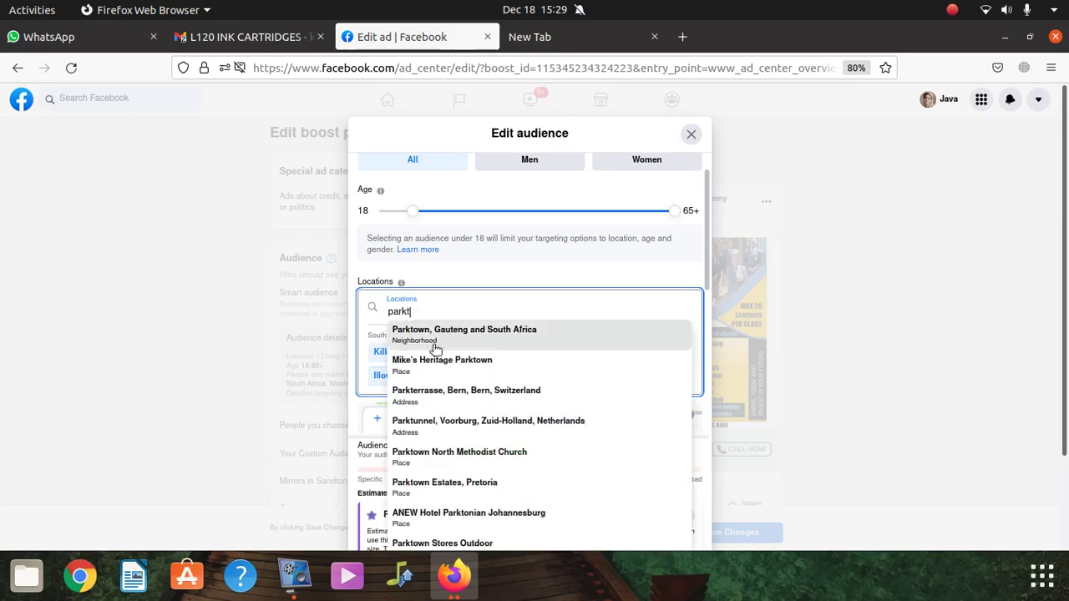
{"action": "left_click", "coordinate": [434, 337]}
{"action": "scroll", "coordinate": [480, 241], "scroll_direction": "up", "scroll_amount": 4}
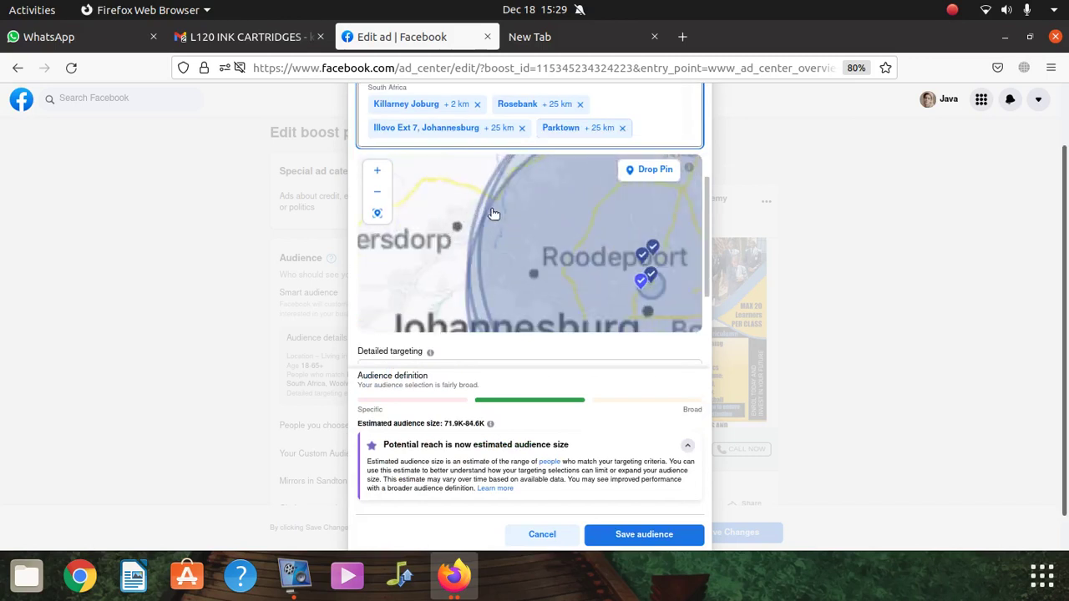
{"action": "scroll", "coordinate": [635, 159], "scroll_direction": "up", "scroll_amount": 3}
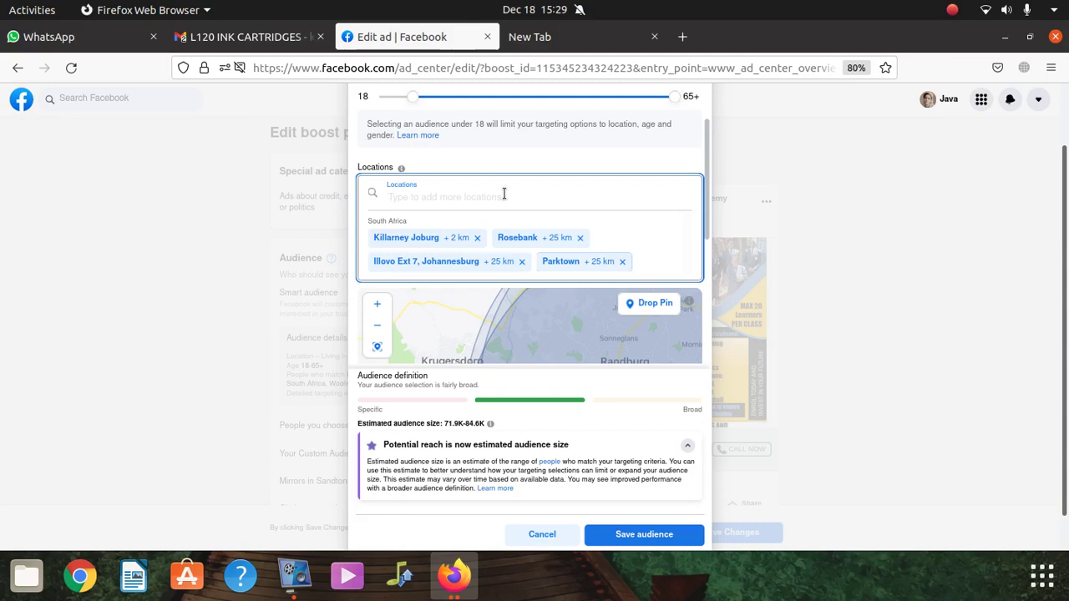
{"action": "type", "text": "sandt"}
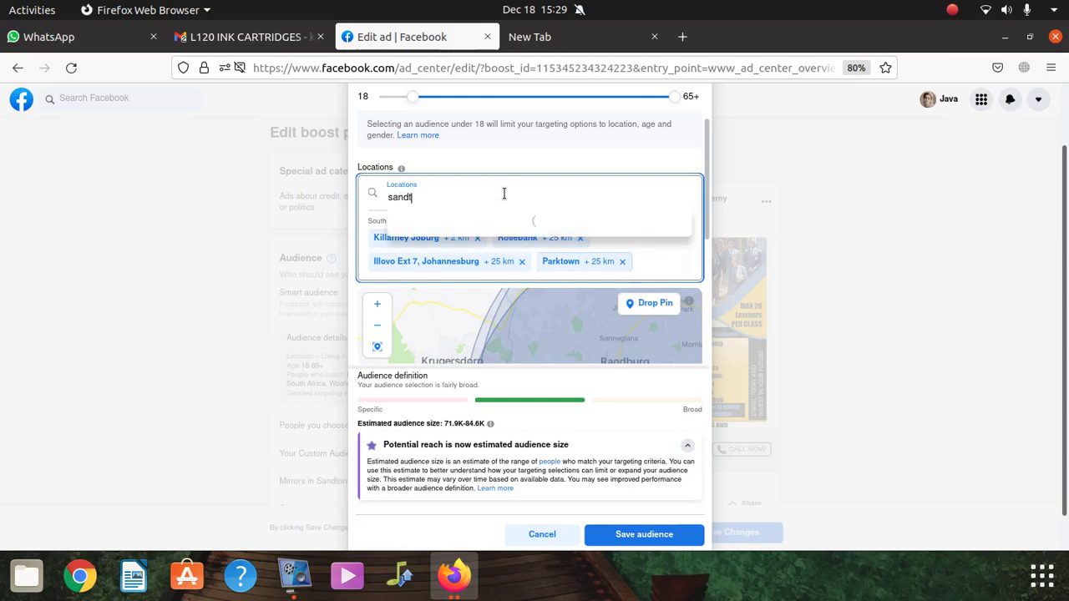
{"action": "type", "text": "on"}
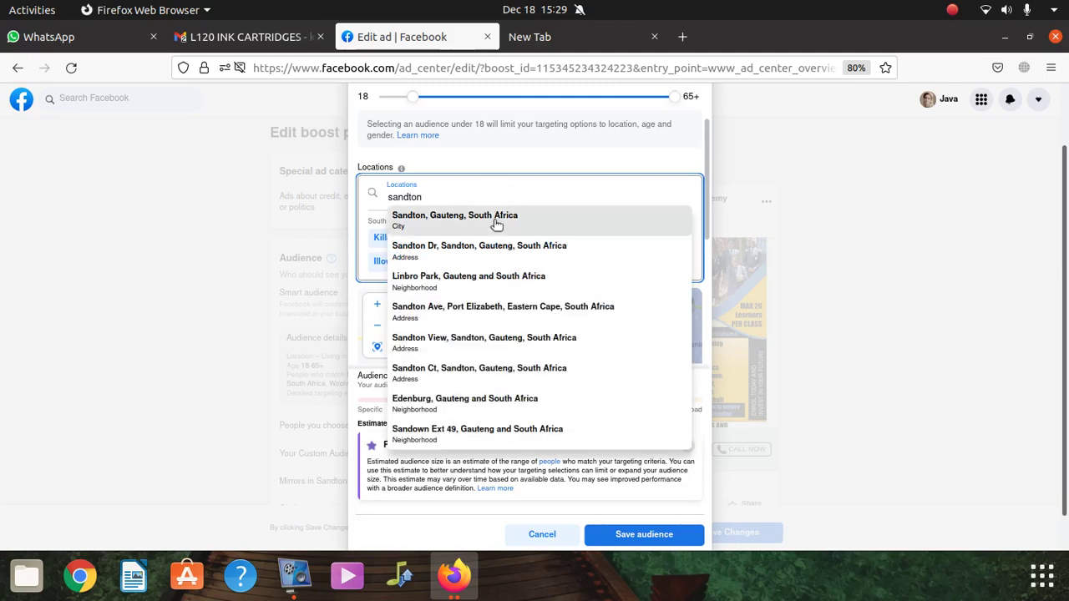
{"action": "left_click", "coordinate": [494, 221]}
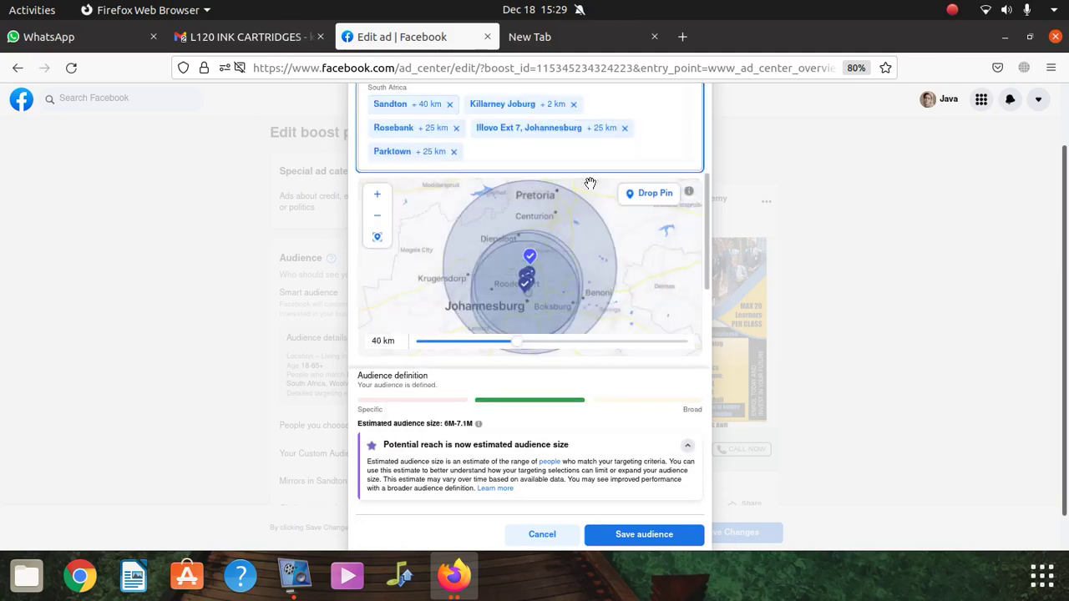
{"action": "scroll", "coordinate": [668, 192], "scroll_direction": "up", "scroll_amount": 2}
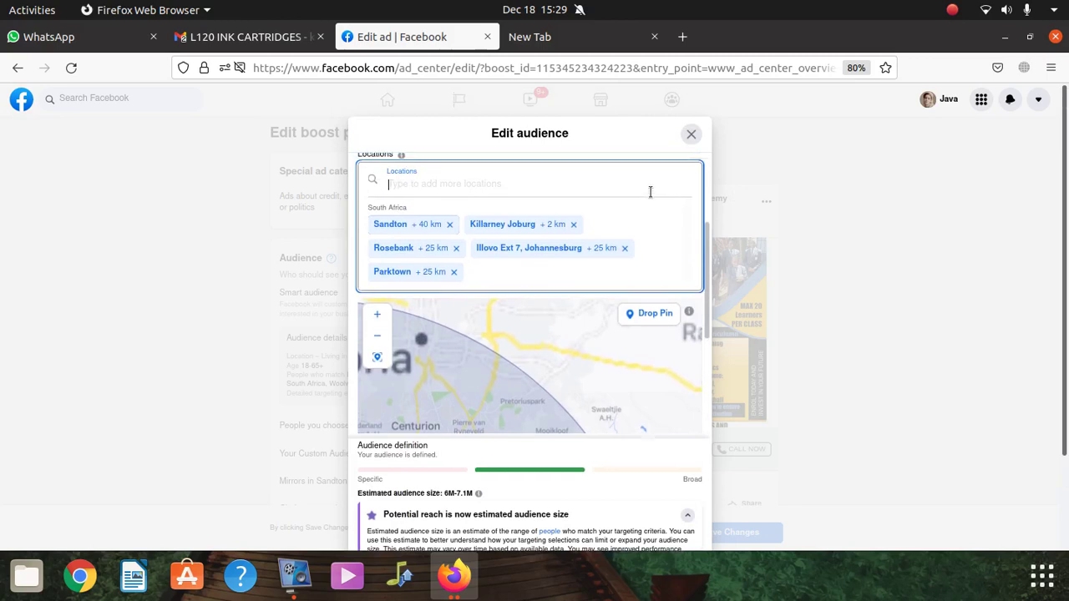
Add Houghton Estate, Gauteng, South Africa to the audience locations
{"action": "left_click", "coordinate": [420, 224]}
{"action": "type", "text": "t"}
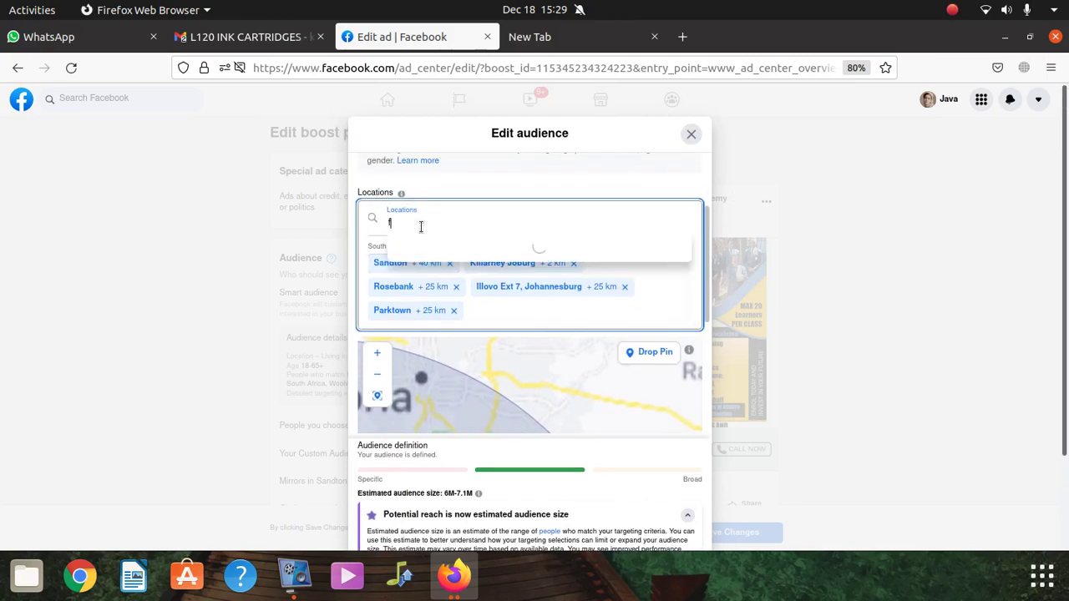
{"action": "type", "text": "oresthill"}
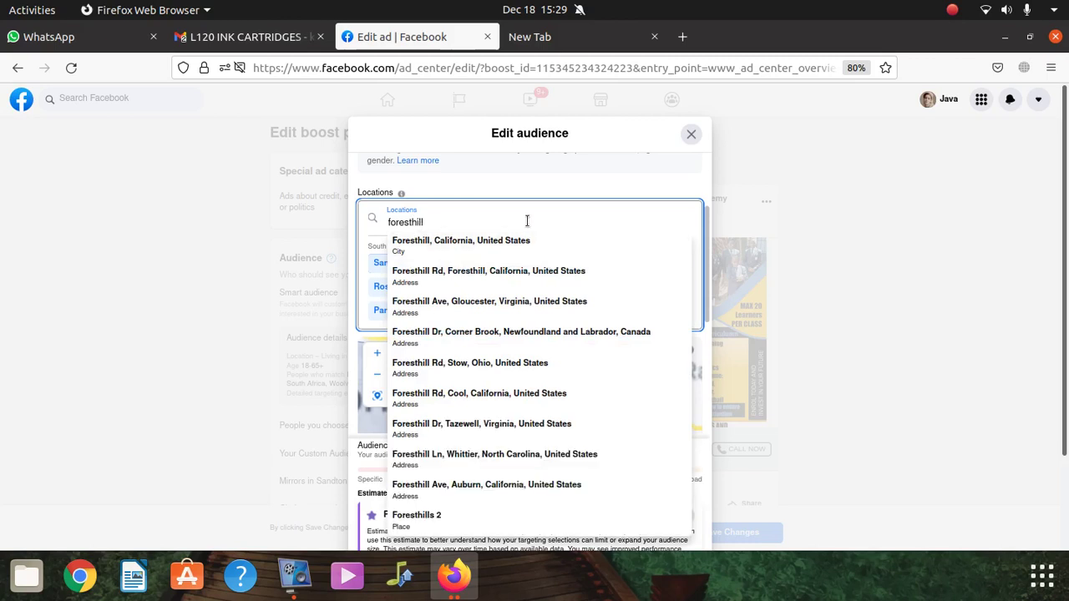
{"action": "key", "text": "BackSpace"}
{"action": "key", "text": "BackSpace"}
{"action": "key", "text": "BackSpace"}
{"action": "key", "text": "BackSpace"}
{"action": "key", "text": "BackSpace"}
{"action": "key", "text": "BackSpace"}
{"action": "key", "text": "BackSpace"}
{"action": "key", "text": "BackSpace"}
{"action": "key", "text": "BackSpace"}
{"action": "key", "text": "BackSpace"}
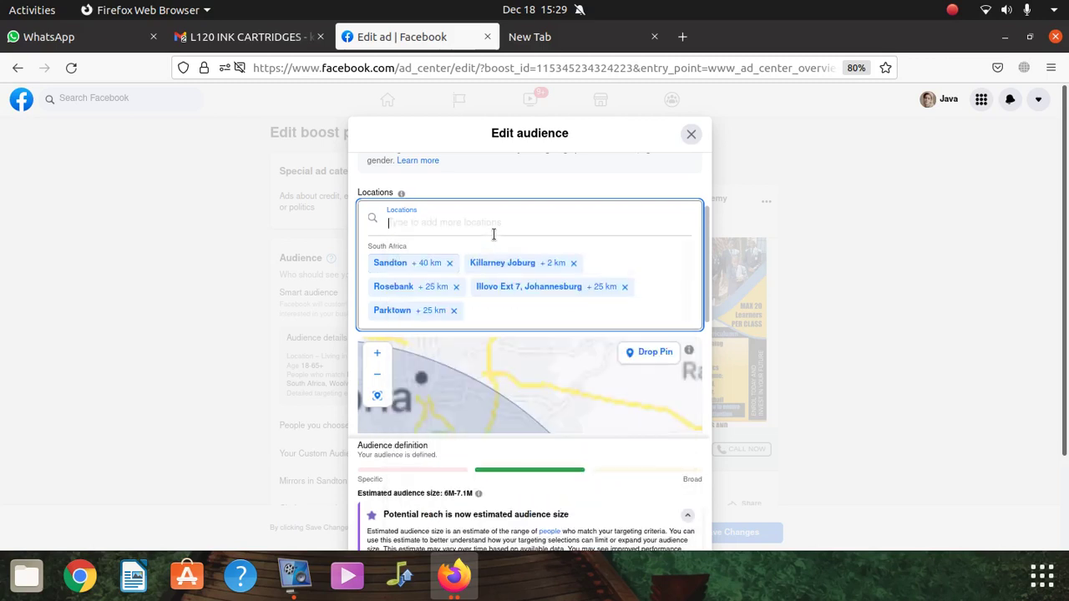
{"action": "type", "text": "Houghton "}
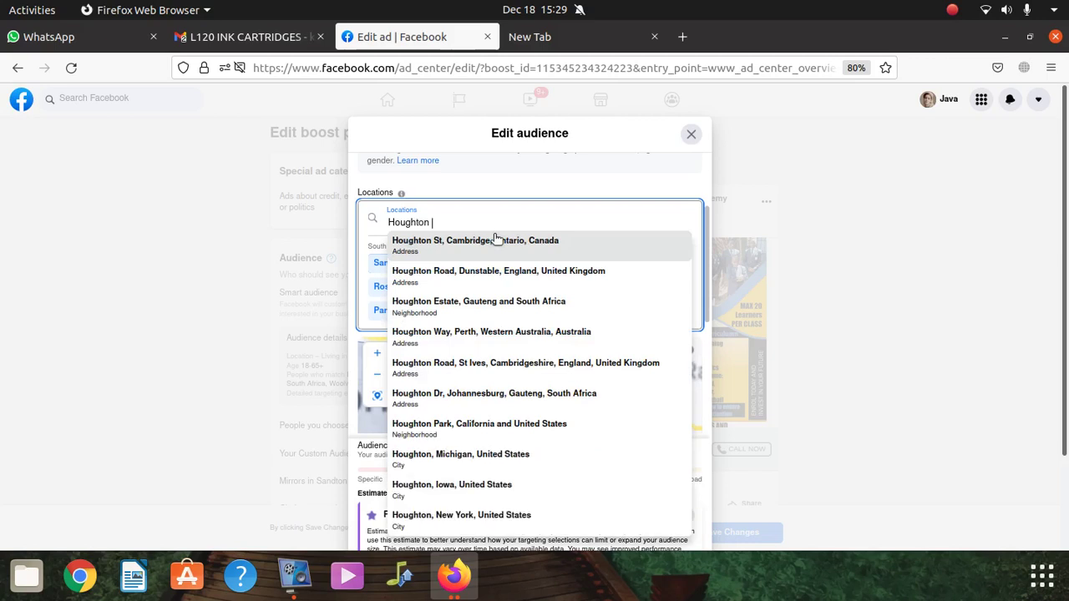
{"action": "type", "text": "e"}
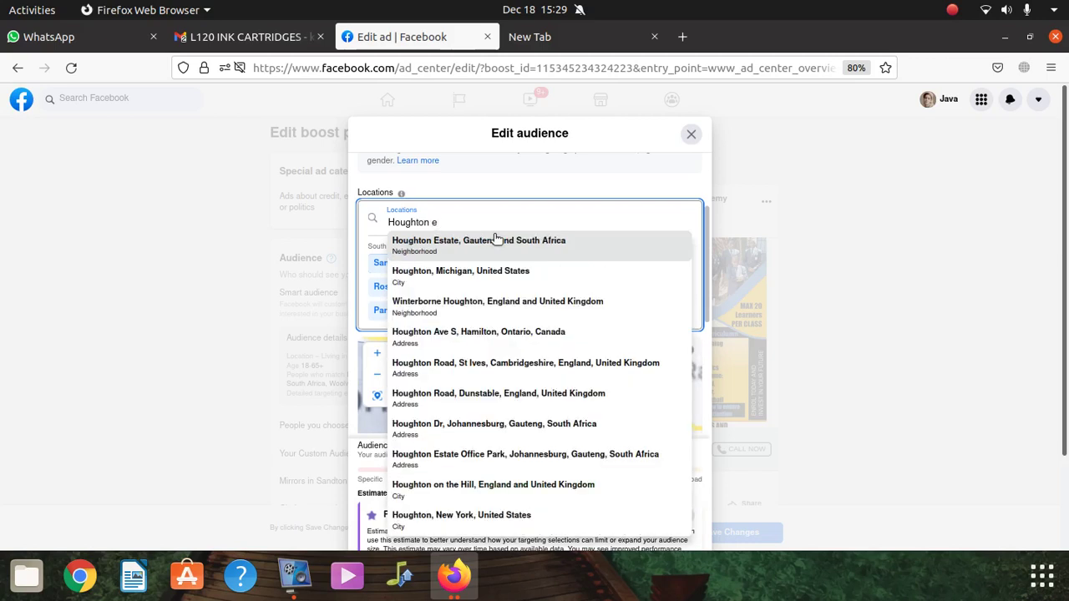
{"action": "left_click", "coordinate": [504, 244]}
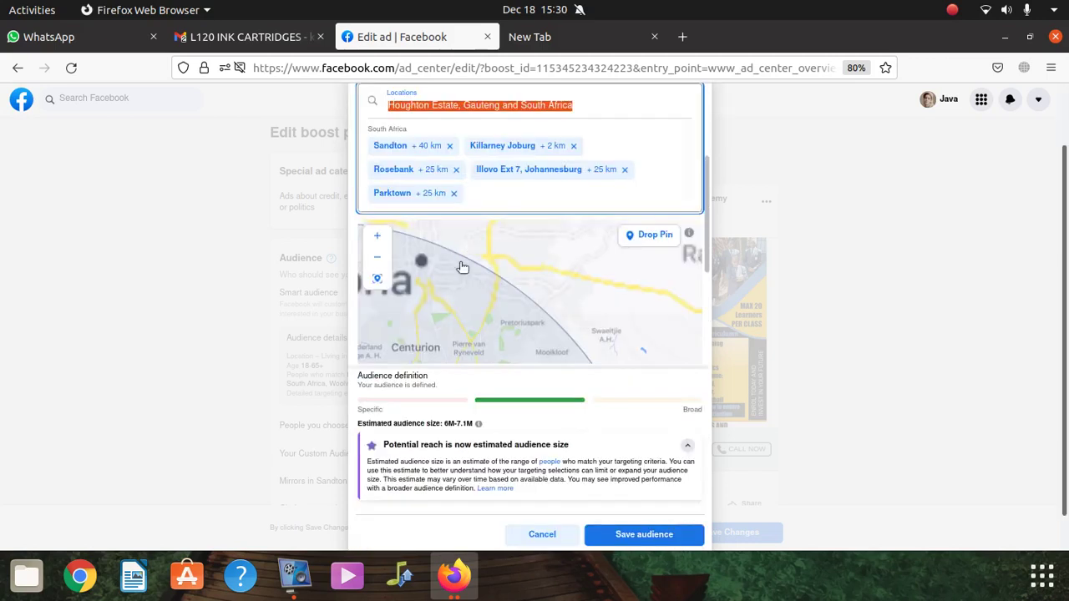
Check the map and interests, then save the audience with its six Johannesburg-area locations
{"action": "scroll", "coordinate": [609, 380], "scroll_direction": "down", "scroll_amount": 1}
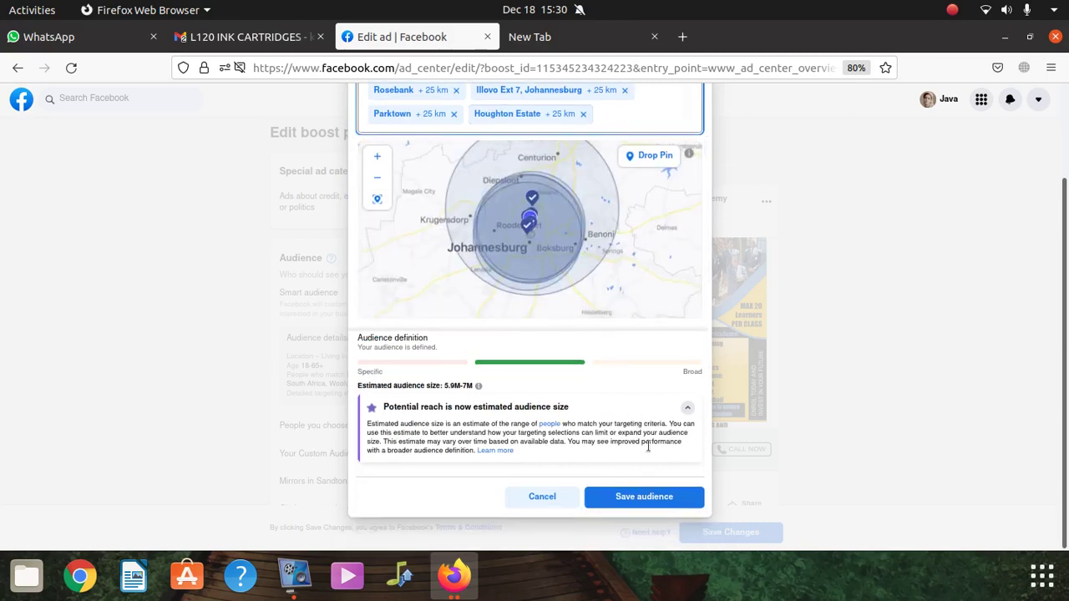
{"action": "scroll", "coordinate": [605, 384], "scroll_direction": "up", "scroll_amount": 5}
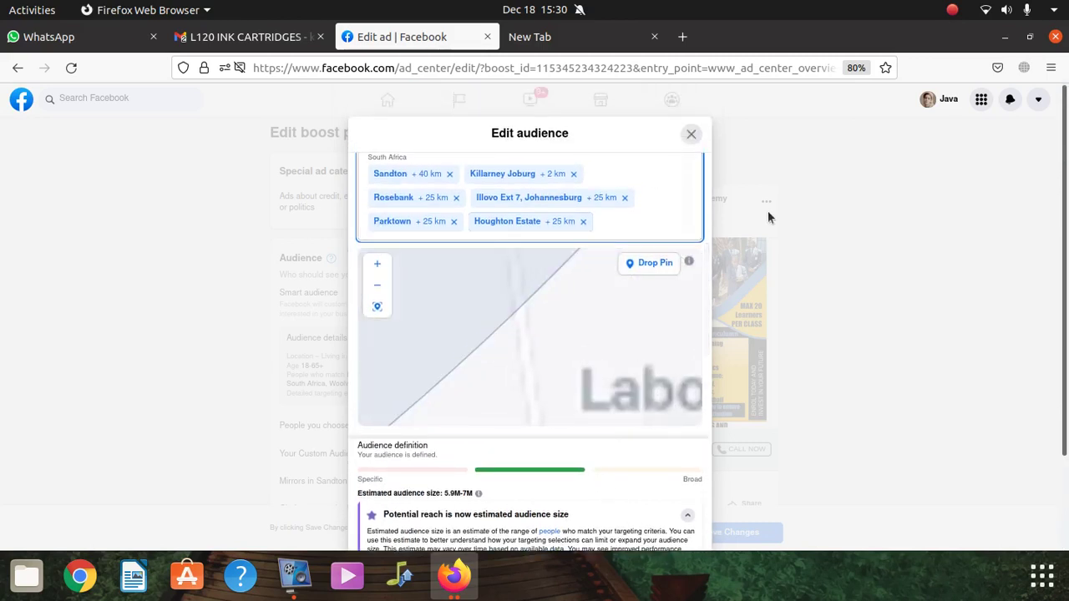
{"action": "scroll", "coordinate": [704, 234], "scroll_direction": "down", "scroll_amount": 3}
{"action": "scroll", "coordinate": [708, 232], "scroll_direction": "up", "scroll_amount": 1}
{"action": "scroll", "coordinate": [652, 393], "scroll_direction": "down", "scroll_amount": 2}
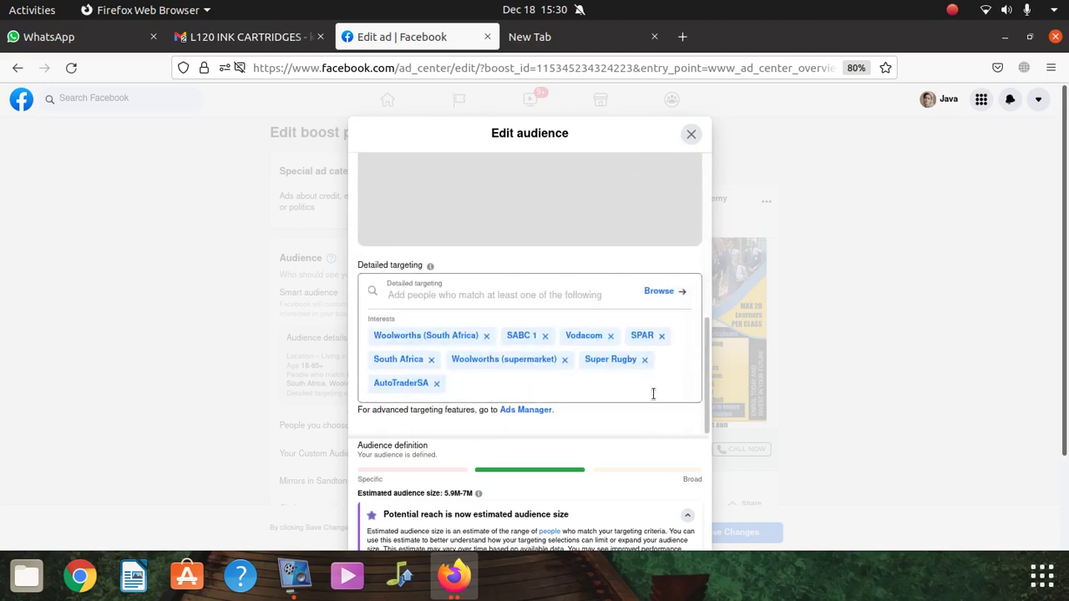
{"action": "scroll", "coordinate": [619, 410], "scroll_direction": "up", "scroll_amount": 3}
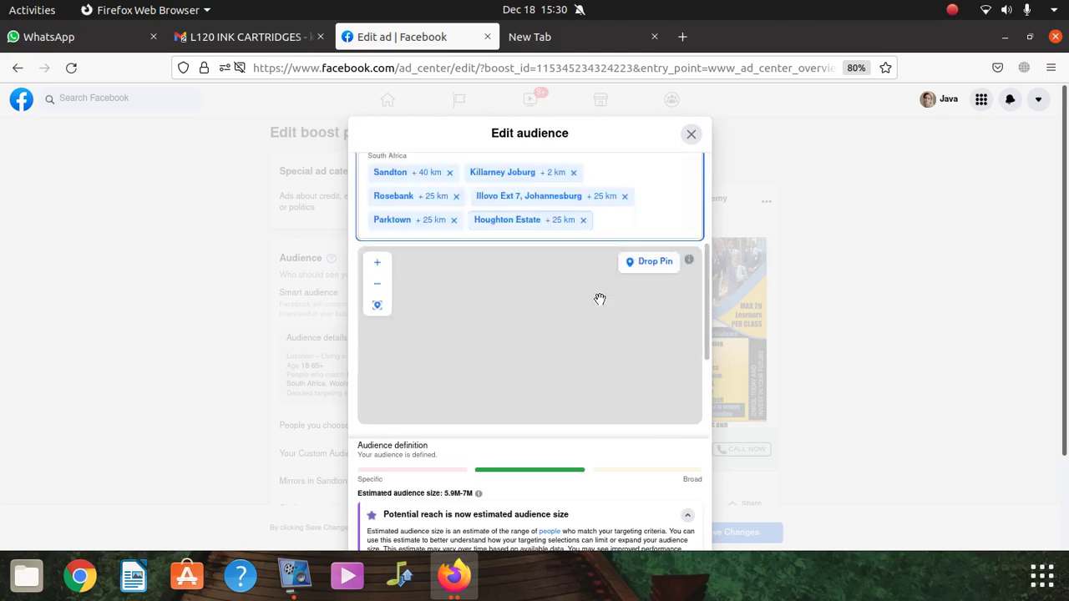
{"action": "scroll", "coordinate": [597, 298], "scroll_direction": "down", "scroll_amount": 3}
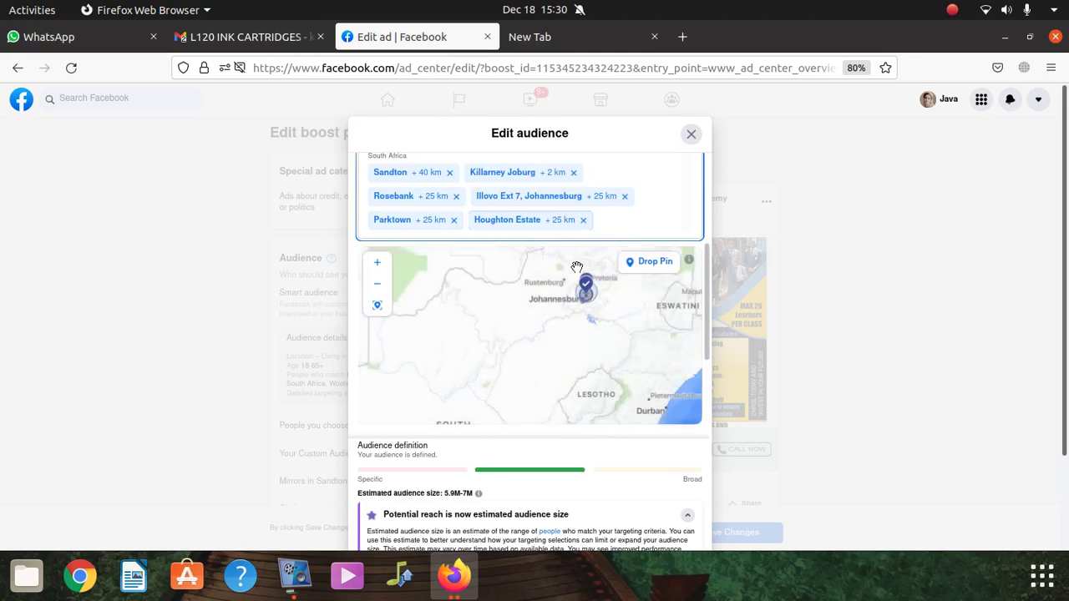
{"action": "scroll", "coordinate": [586, 307], "scroll_direction": "up", "scroll_amount": 3}
{"action": "scroll", "coordinate": [793, 413], "scroll_direction": "down", "scroll_amount": 2}
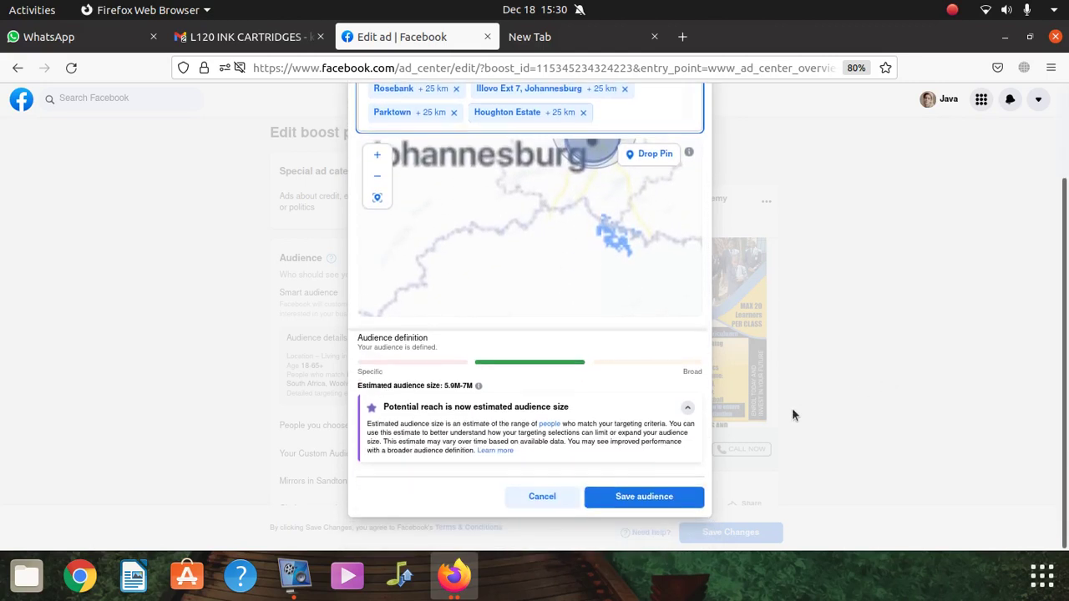
{"action": "left_click", "coordinate": [653, 496]}
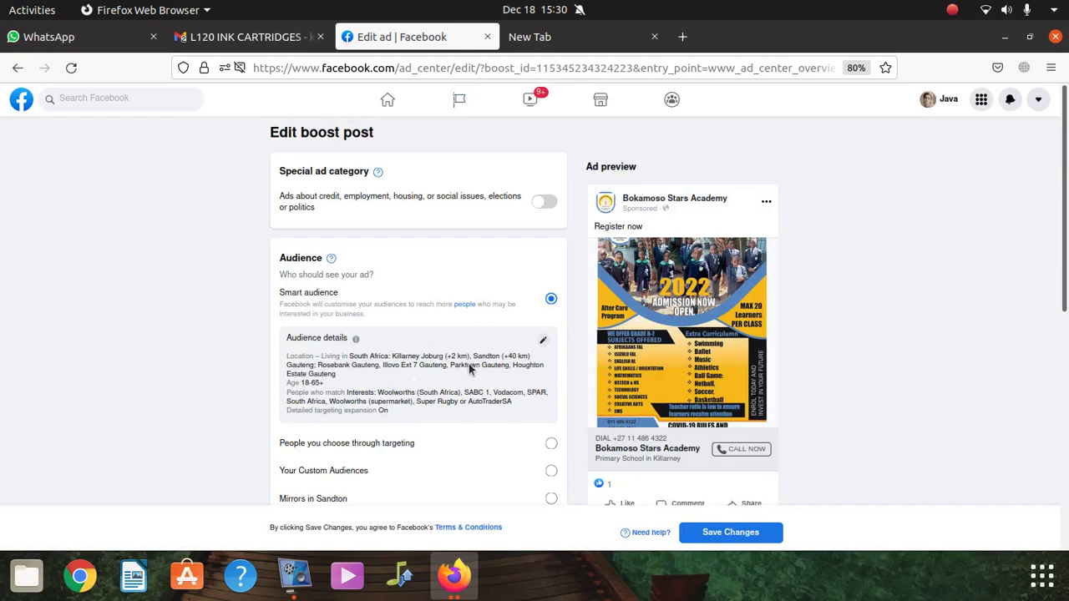
Save the boost post changes, keeping the 23 Dec 2021 end date and R1,000.00 budget
{"action": "scroll", "coordinate": [468, 365], "scroll_direction": "down", "scroll_amount": 5}
{"action": "scroll", "coordinate": [528, 359], "scroll_direction": "down", "scroll_amount": 5}
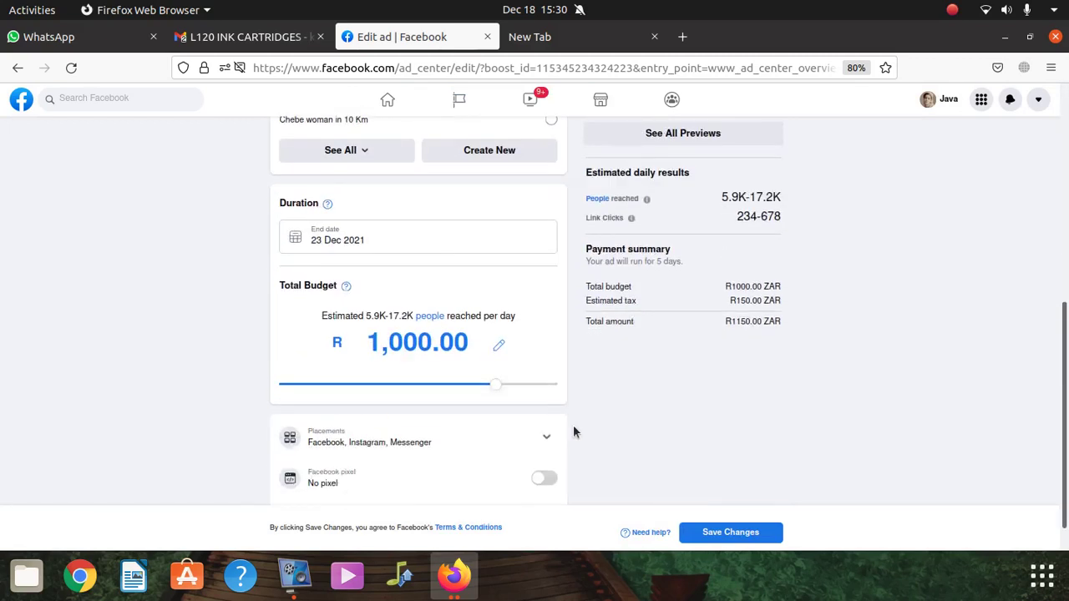
{"action": "left_click", "coordinate": [740, 535]}
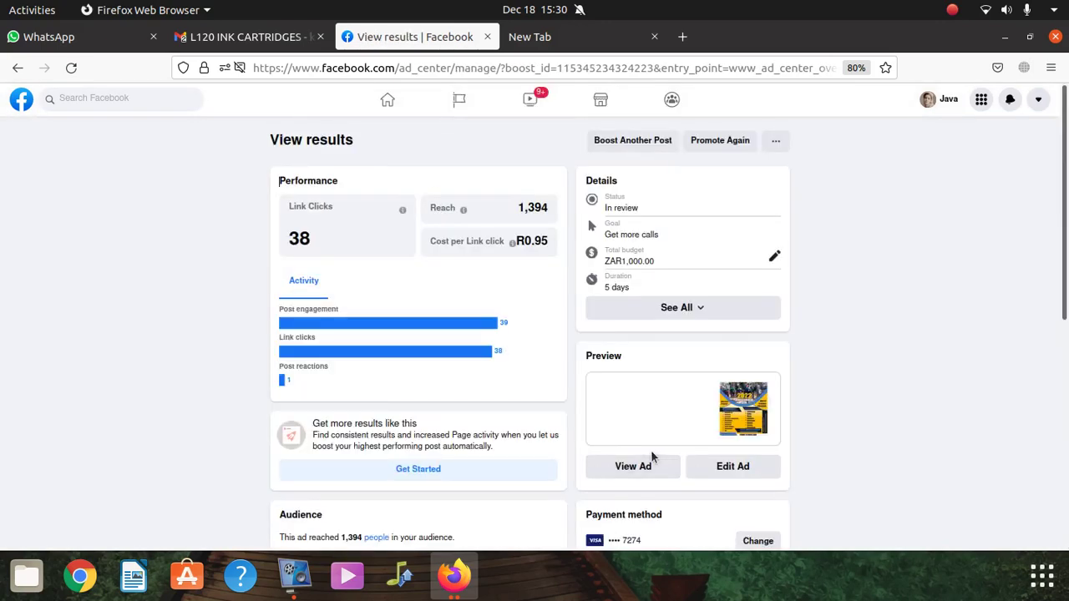
Review the results: 38 link clicks, reach 1,394, In review status and R41.53 spent
{"action": "scroll", "coordinate": [437, 282], "scroll_direction": "down", "scroll_amount": 3}
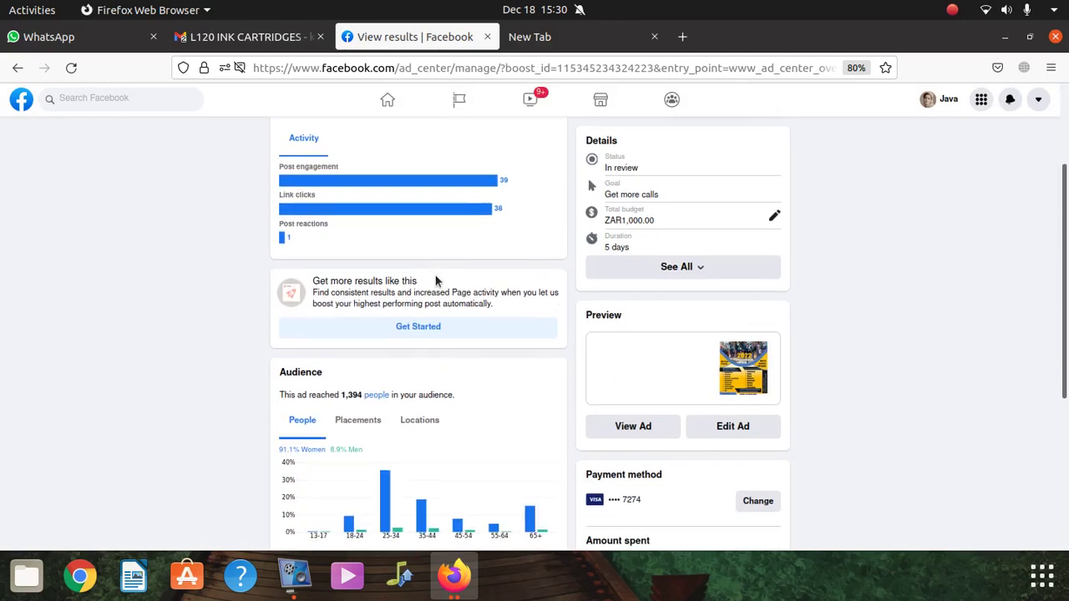
{"action": "scroll", "coordinate": [435, 281], "scroll_direction": "up", "scroll_amount": 3}
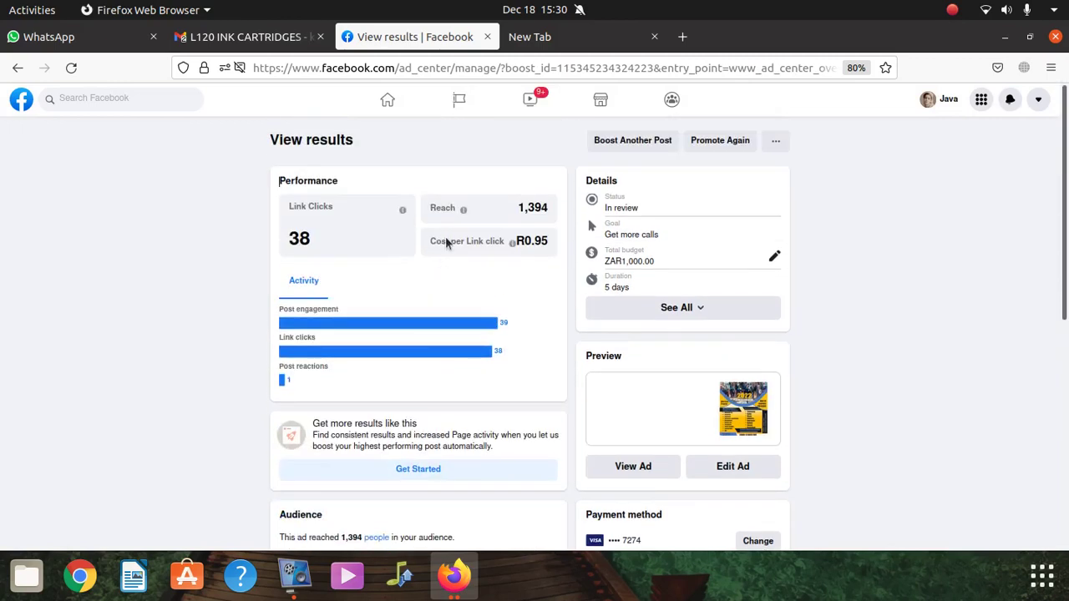
{"action": "scroll", "coordinate": [497, 359], "scroll_direction": "down", "scroll_amount": 2}
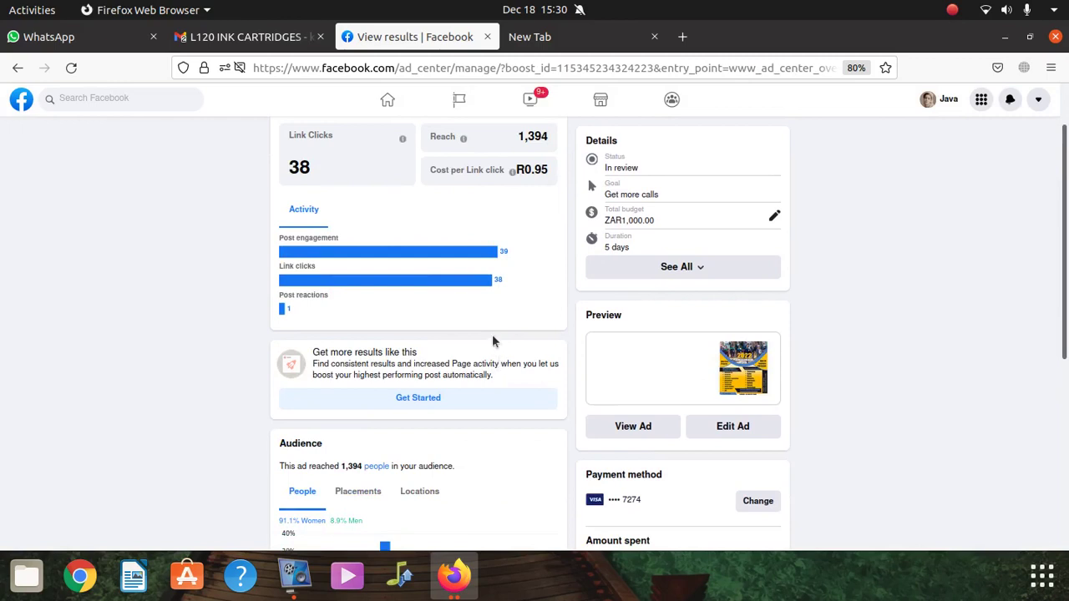
{"action": "scroll", "coordinate": [492, 342], "scroll_direction": "down", "scroll_amount": 7}
{"action": "scroll", "coordinate": [626, 377], "scroll_direction": "up", "scroll_amount": 3}
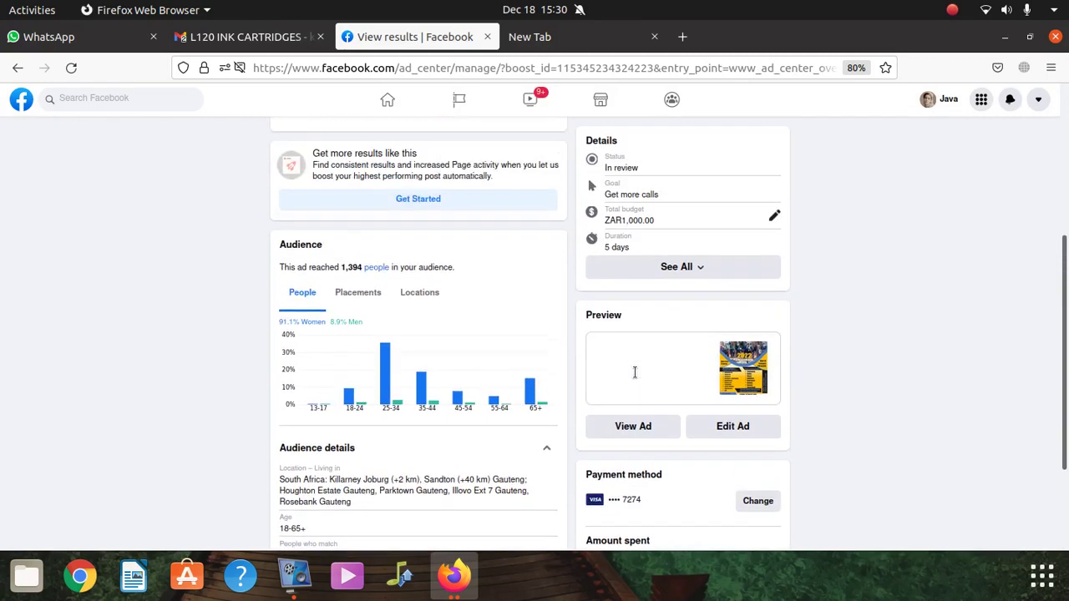
{"action": "scroll", "coordinate": [718, 417], "scroll_direction": "down", "scroll_amount": 4}
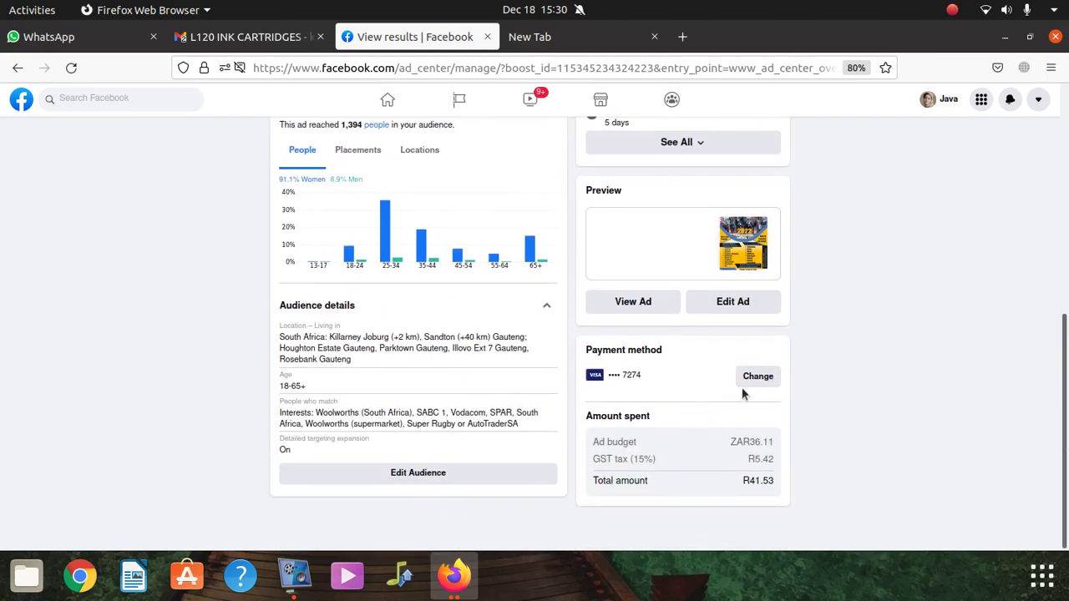
{"action": "scroll", "coordinate": [712, 395], "scroll_direction": "up", "scroll_amount": 3}
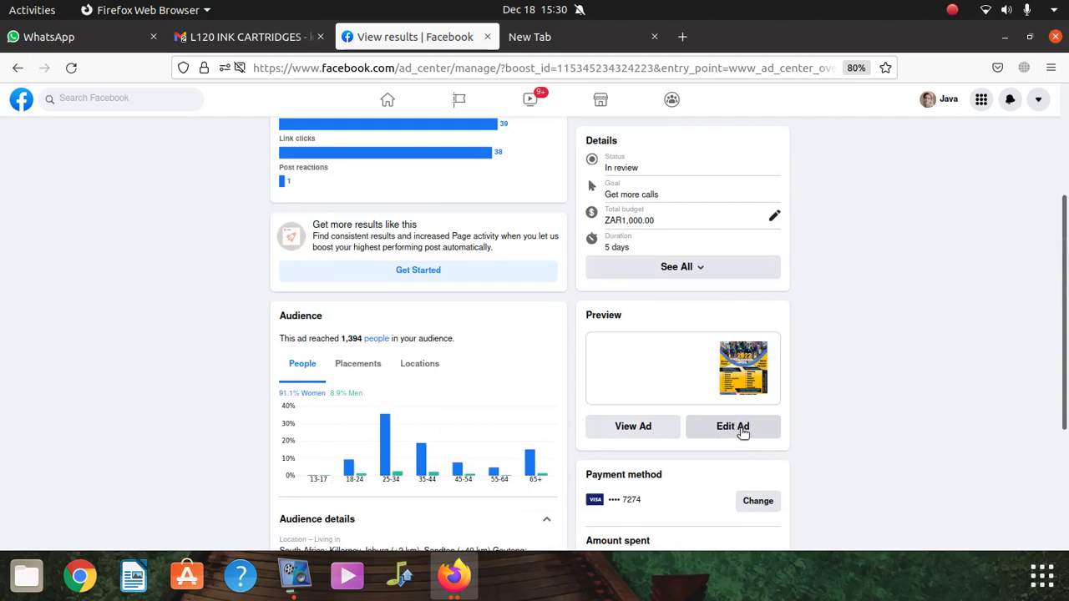
{"action": "scroll", "coordinate": [716, 343], "scroll_direction": "up", "scroll_amount": 1}
{"action": "scroll", "coordinate": [716, 343], "scroll_direction": "up", "scroll_amount": 4}
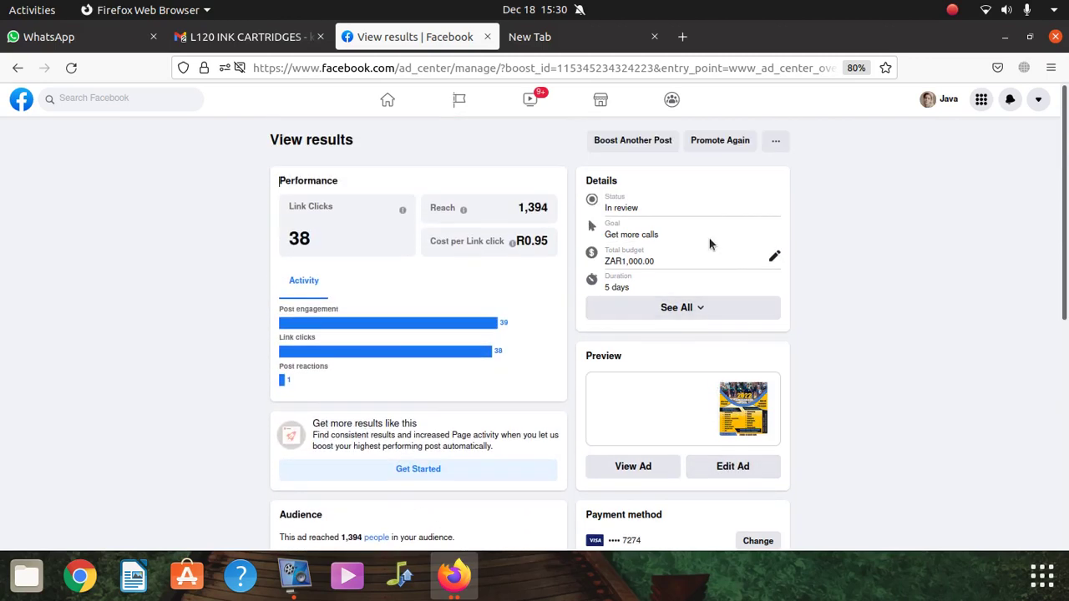
{"action": "scroll", "coordinate": [729, 439], "scroll_direction": "down", "scroll_amount": 3}
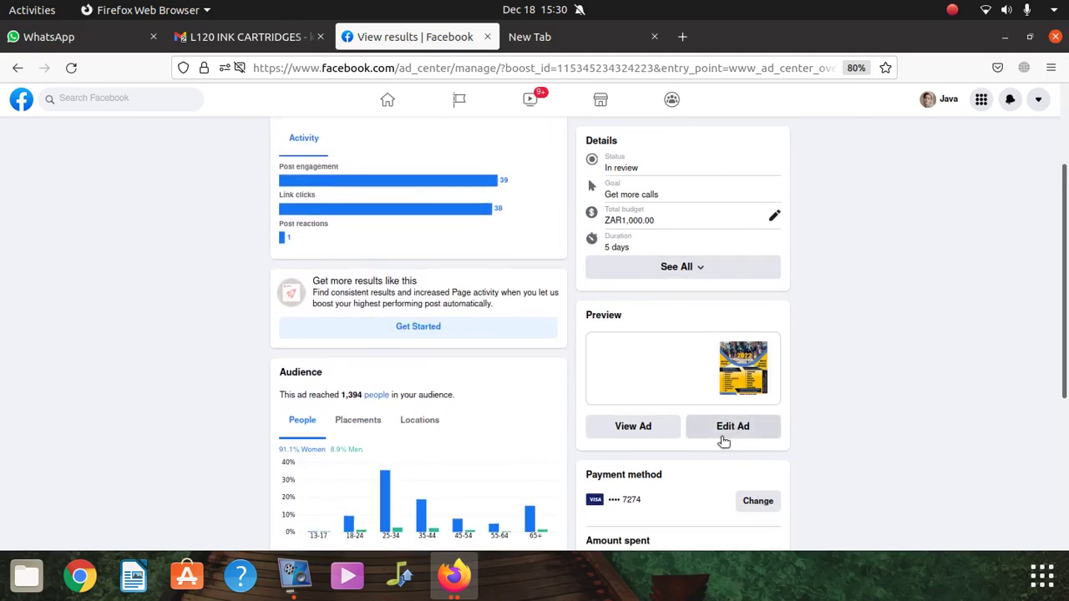
Reopen the ad for editing and bring up all its placement previews
{"action": "left_click", "coordinate": [742, 430]}
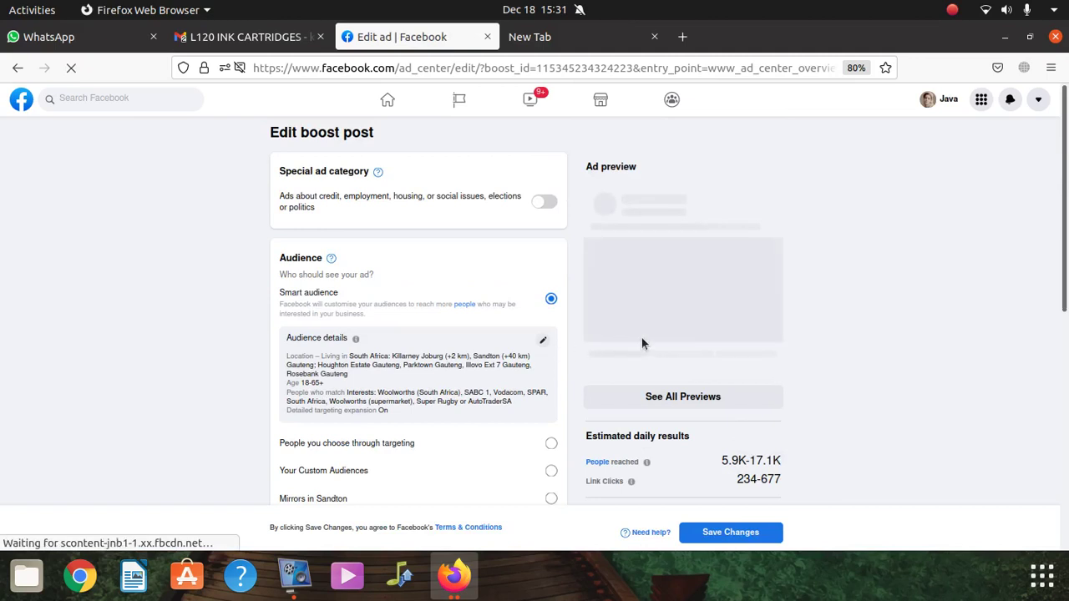
{"action": "scroll", "coordinate": [773, 425], "scroll_direction": "down", "scroll_amount": 1}
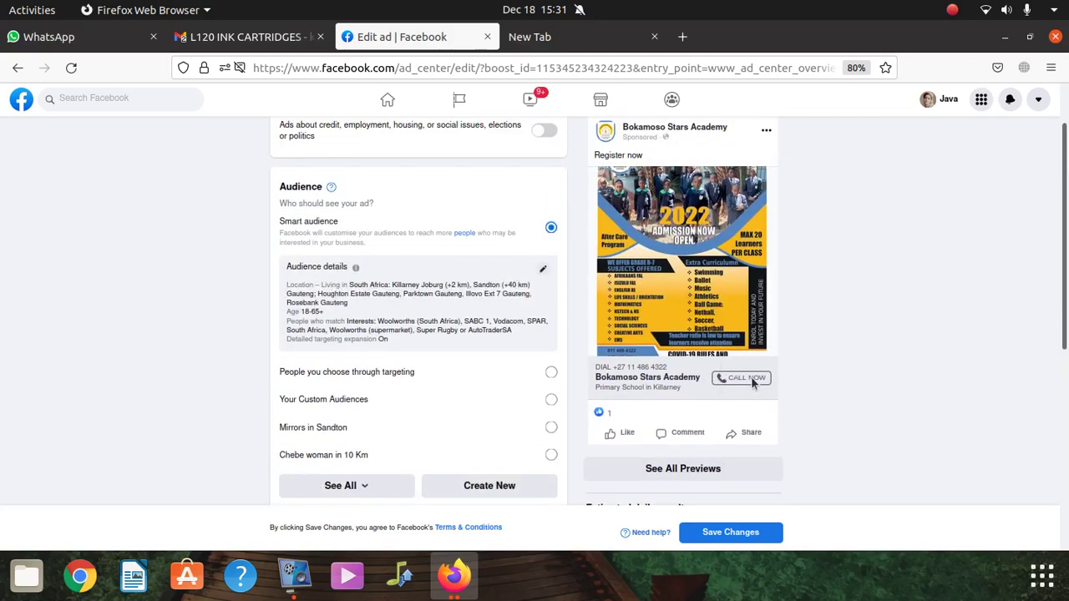
{"action": "scroll", "coordinate": [684, 391], "scroll_direction": "down", "scroll_amount": 2}
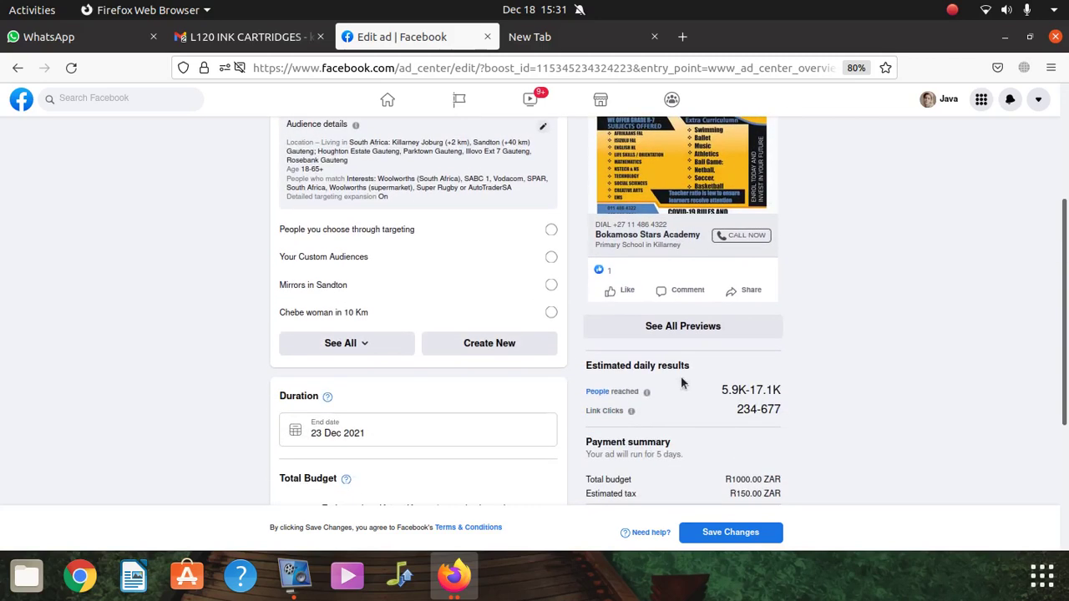
{"action": "left_click", "coordinate": [708, 330]}
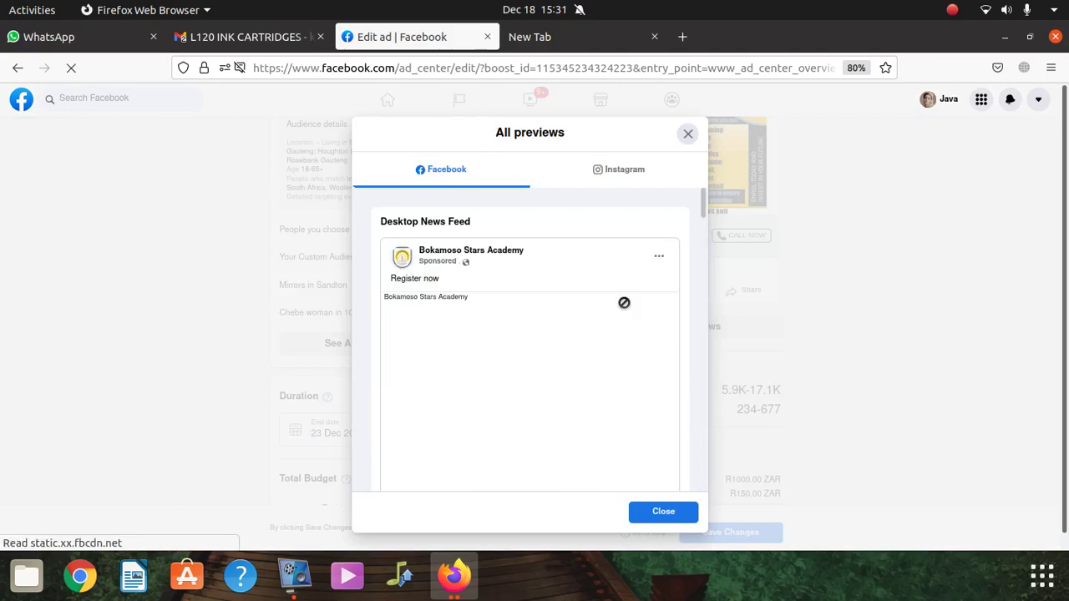
Review every Facebook placement preview of the ad, then close the All previews window
{"action": "scroll", "coordinate": [625, 296], "scroll_direction": "down", "scroll_amount": 1}
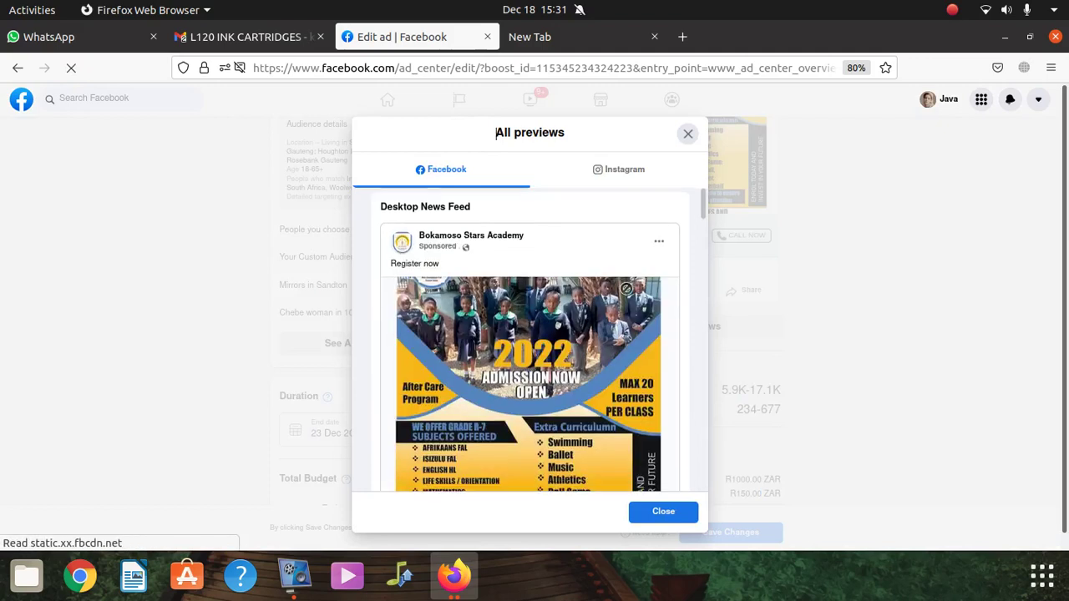
{"action": "scroll", "coordinate": [625, 288], "scroll_direction": "down", "scroll_amount": 1}
{"action": "scroll", "coordinate": [624, 292], "scroll_direction": "down", "scroll_amount": 5}
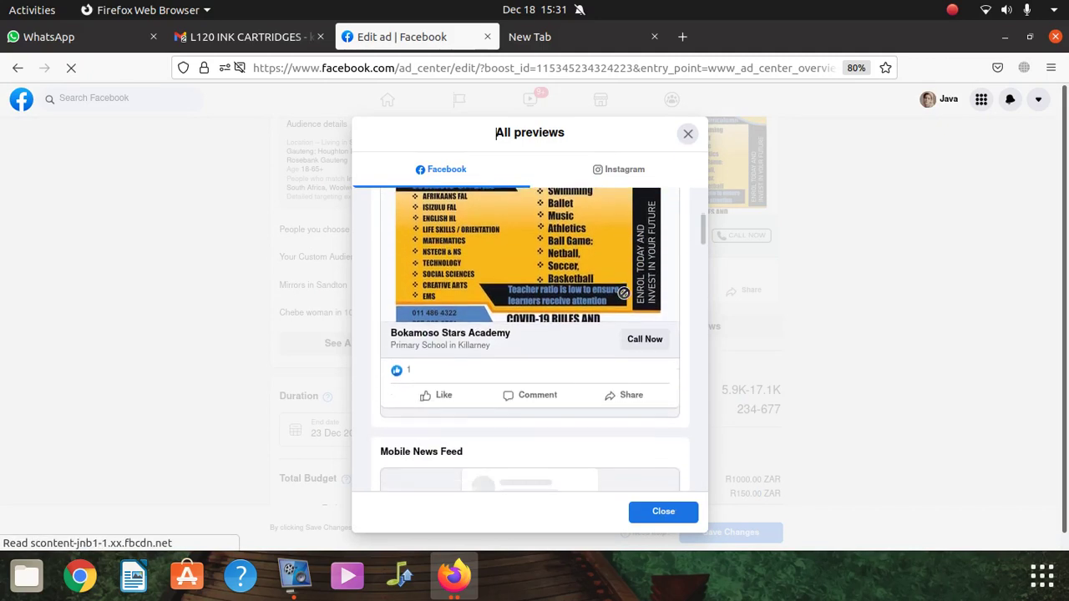
{"action": "scroll", "coordinate": [623, 296], "scroll_direction": "down", "scroll_amount": 5}
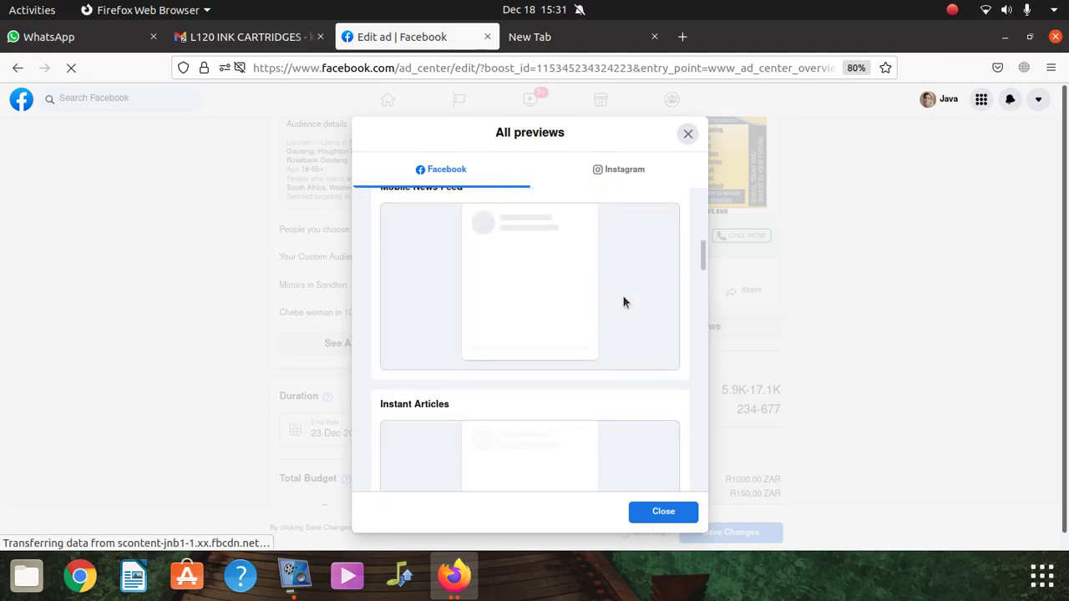
{"action": "scroll", "coordinate": [622, 302], "scroll_direction": "down", "scroll_amount": 2}
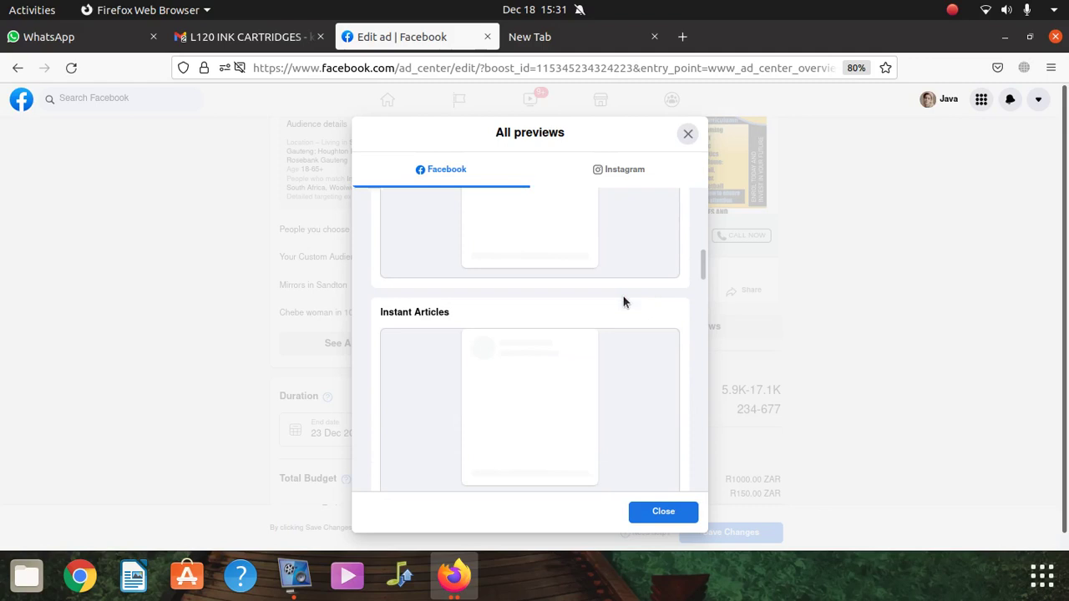
{"action": "scroll", "coordinate": [622, 297], "scroll_direction": "up", "scroll_amount": 8}
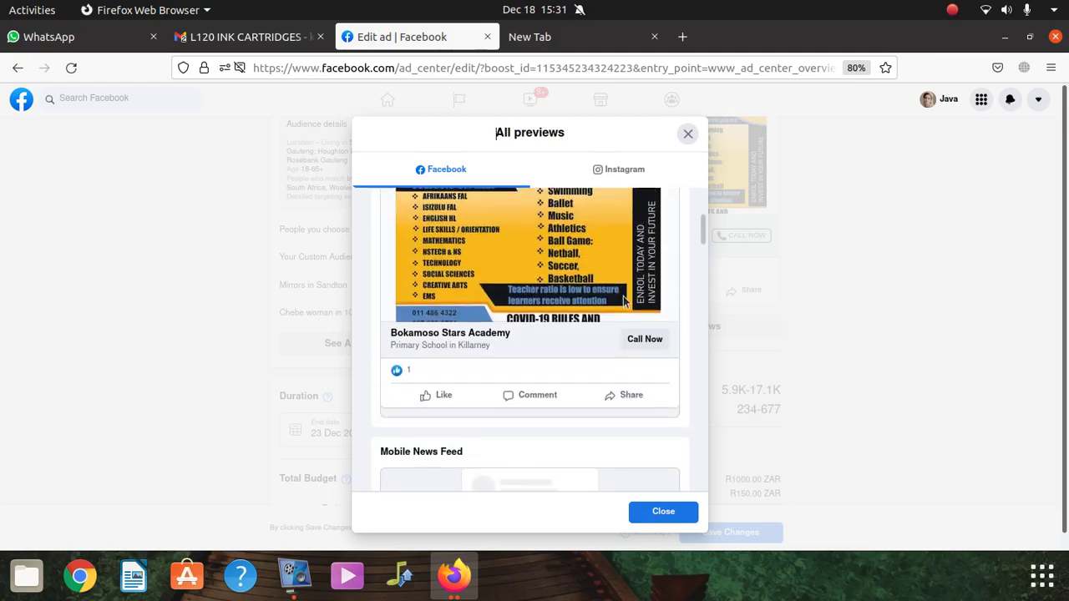
{"action": "scroll", "coordinate": [623, 301], "scroll_direction": "up", "scroll_amount": 6}
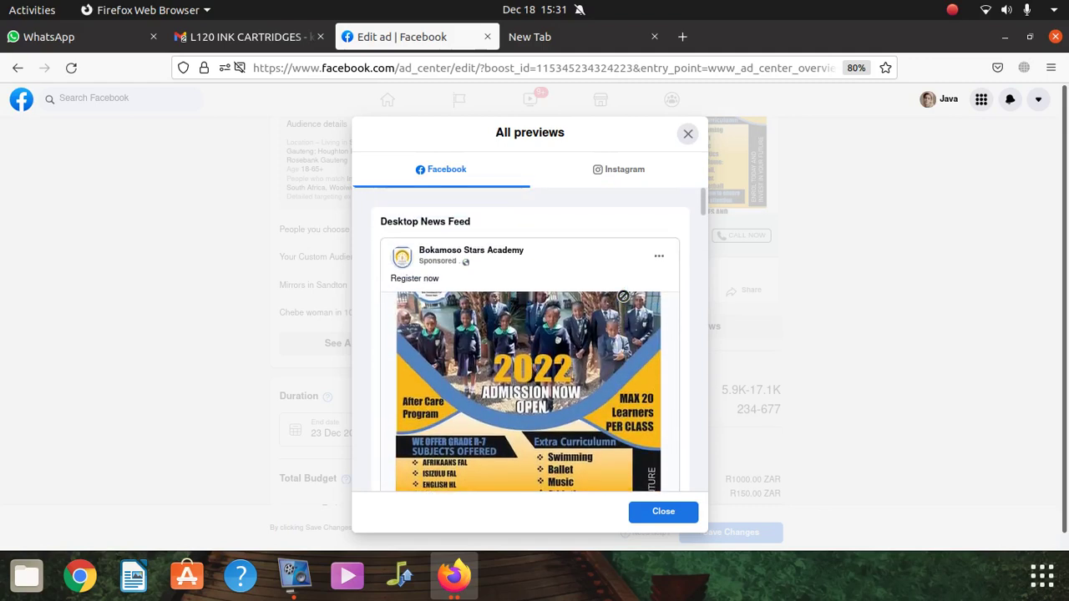
{"action": "scroll", "coordinate": [623, 296], "scroll_direction": "down", "scroll_amount": 2}
{"action": "scroll", "coordinate": [622, 297], "scroll_direction": "down", "scroll_amount": 8}
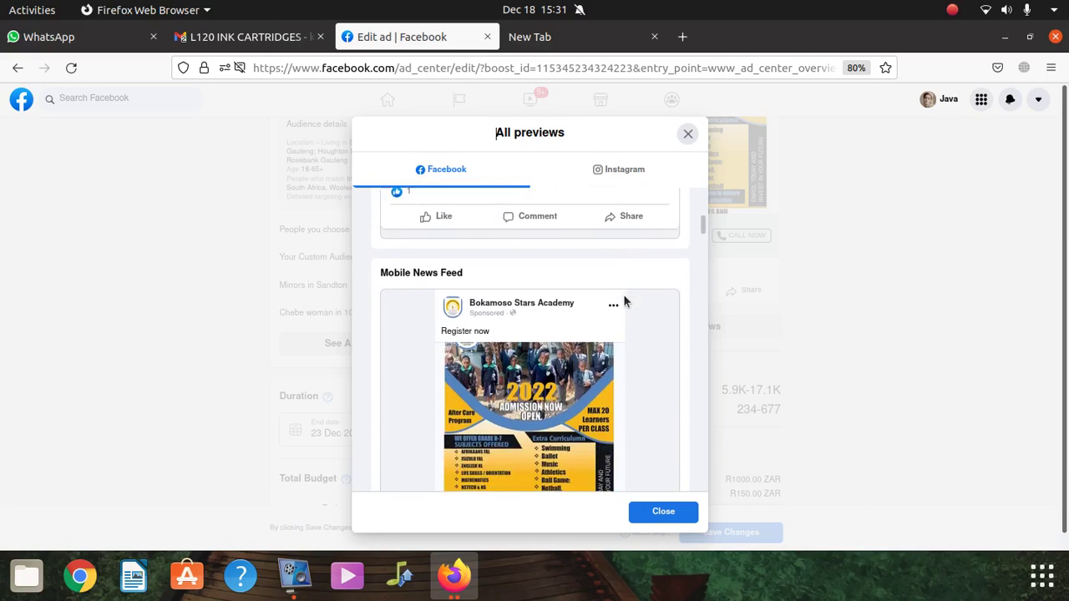
{"action": "scroll", "coordinate": [624, 299], "scroll_direction": "down", "scroll_amount": 5}
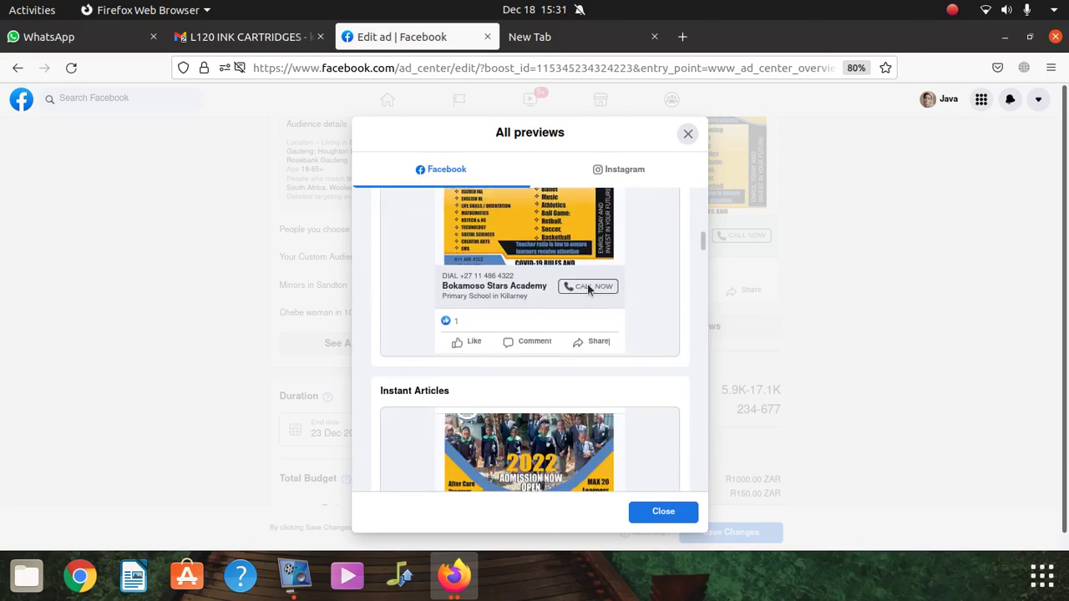
{"action": "scroll", "coordinate": [583, 299], "scroll_direction": "down", "scroll_amount": 5}
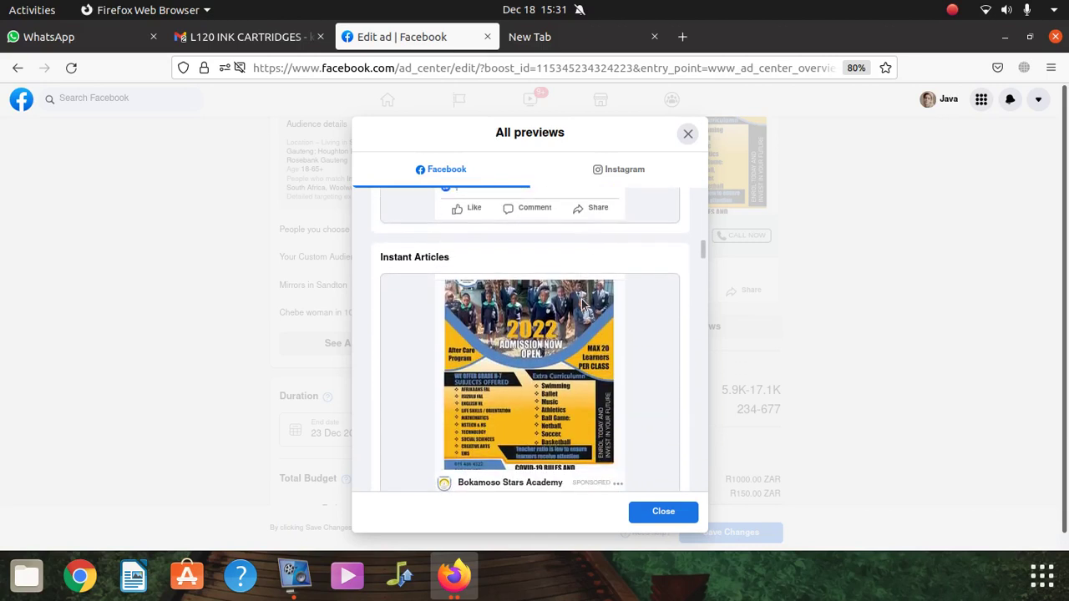
{"action": "scroll", "coordinate": [583, 308], "scroll_direction": "down", "scroll_amount": 5}
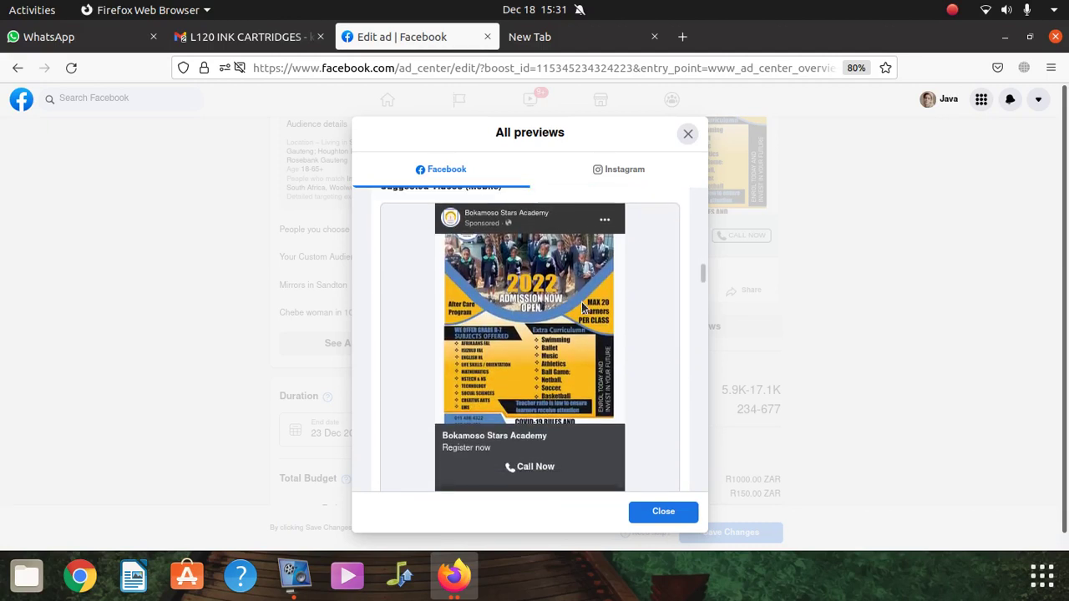
{"action": "scroll", "coordinate": [583, 307], "scroll_direction": "down", "scroll_amount": 5}
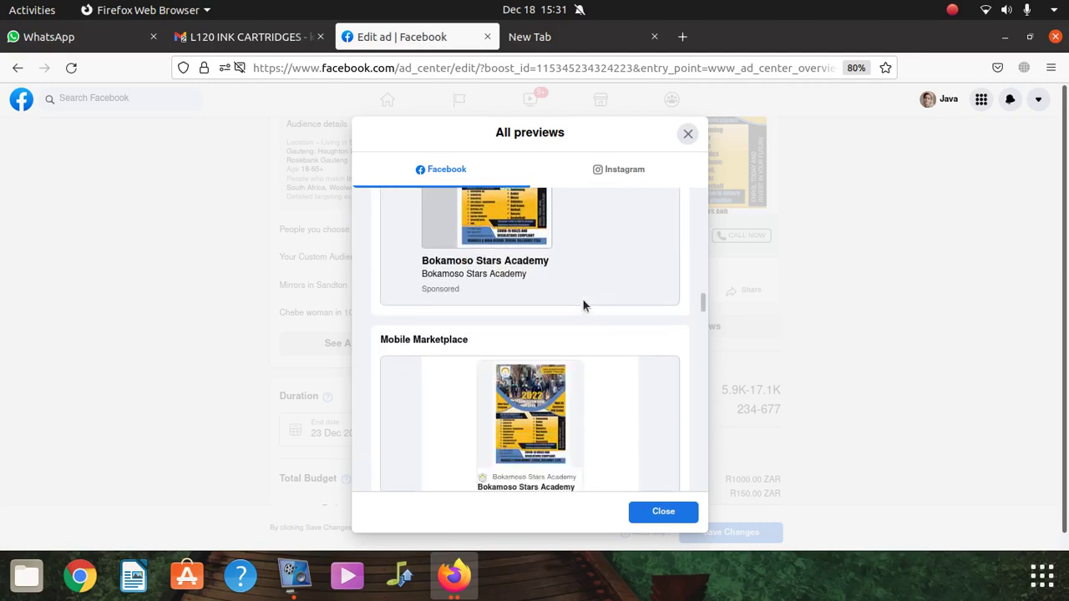
{"action": "scroll", "coordinate": [583, 307], "scroll_direction": "down", "scroll_amount": 5}
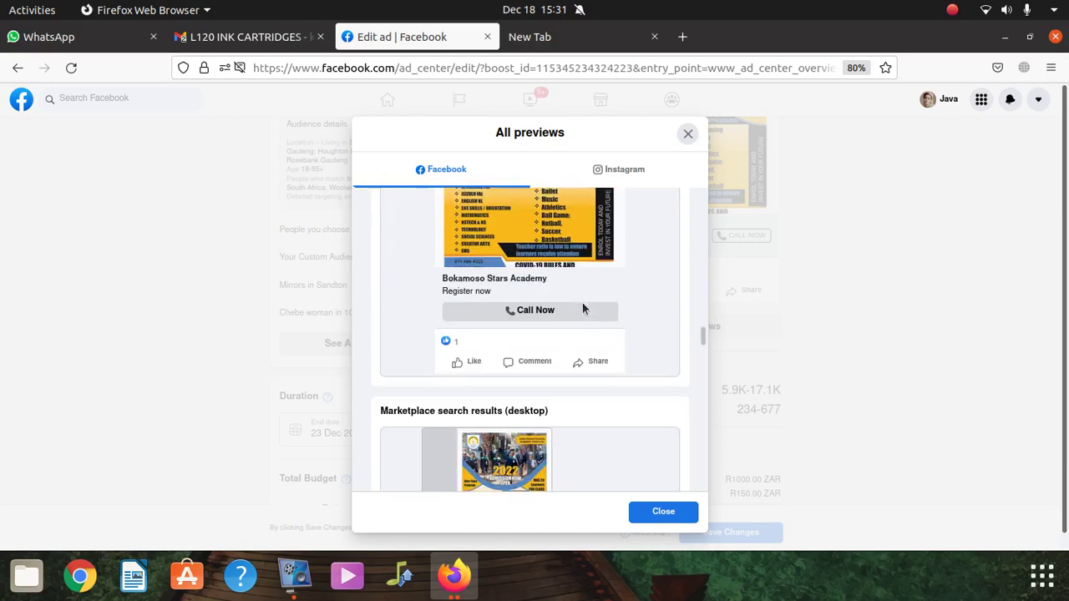
{"action": "scroll", "coordinate": [583, 308], "scroll_direction": "down", "scroll_amount": 5}
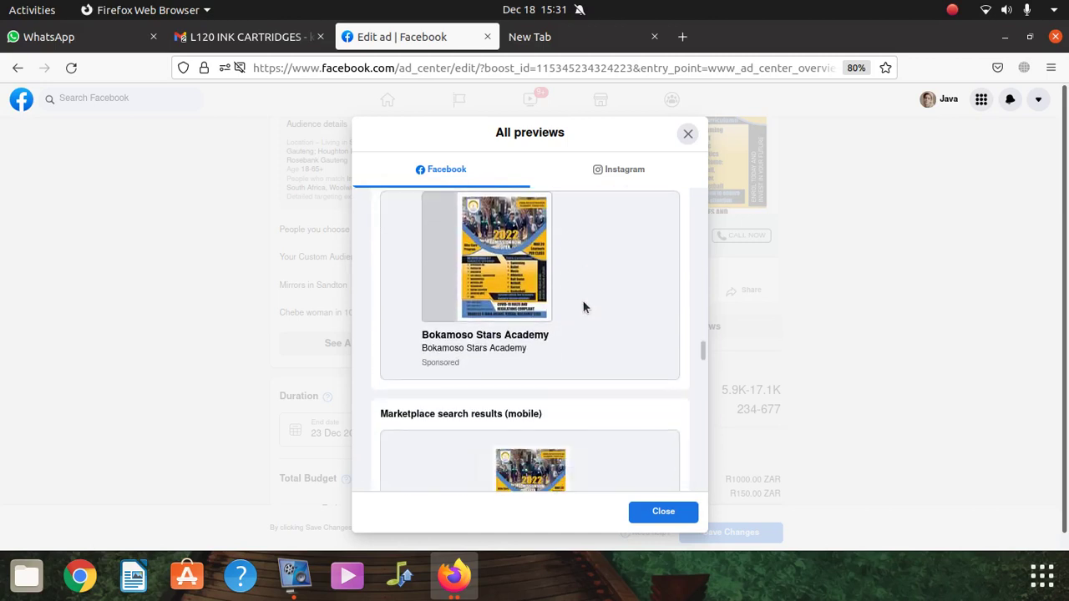
{"action": "scroll", "coordinate": [583, 307], "scroll_direction": "down", "scroll_amount": 5}
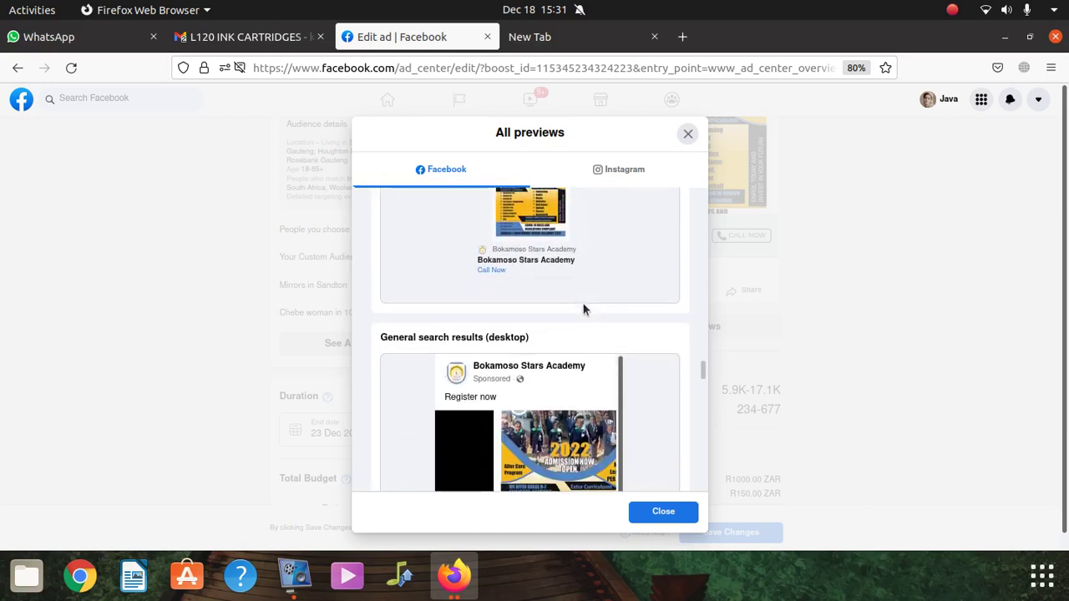
{"action": "scroll", "coordinate": [583, 309], "scroll_direction": "down", "scroll_amount": 3}
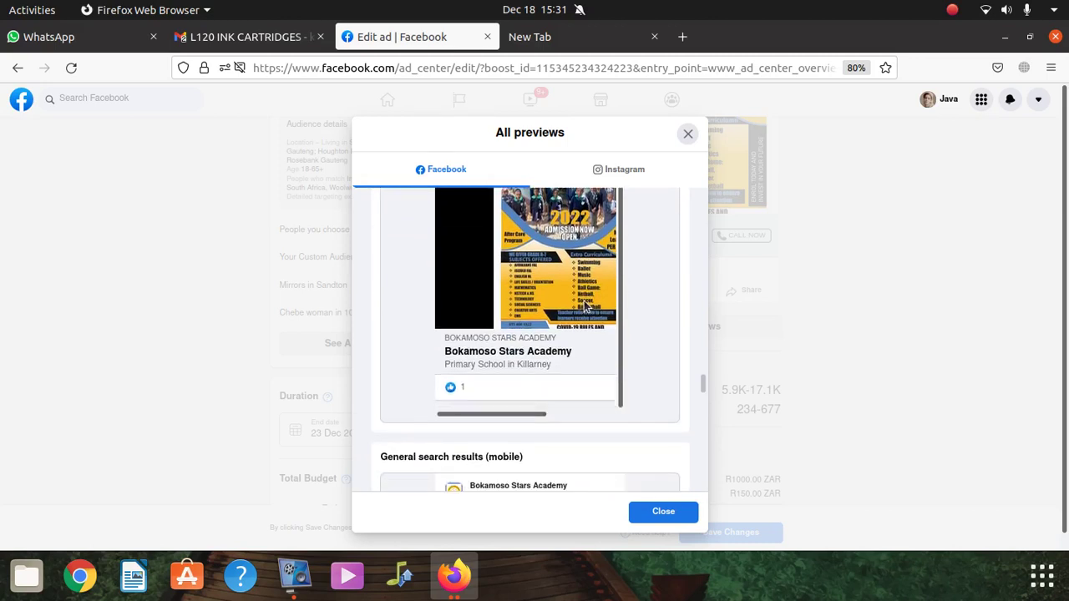
{"action": "scroll", "coordinate": [585, 307], "scroll_direction": "down", "scroll_amount": 2}
{"action": "scroll", "coordinate": [596, 349], "scroll_direction": "down", "scroll_amount": 5}
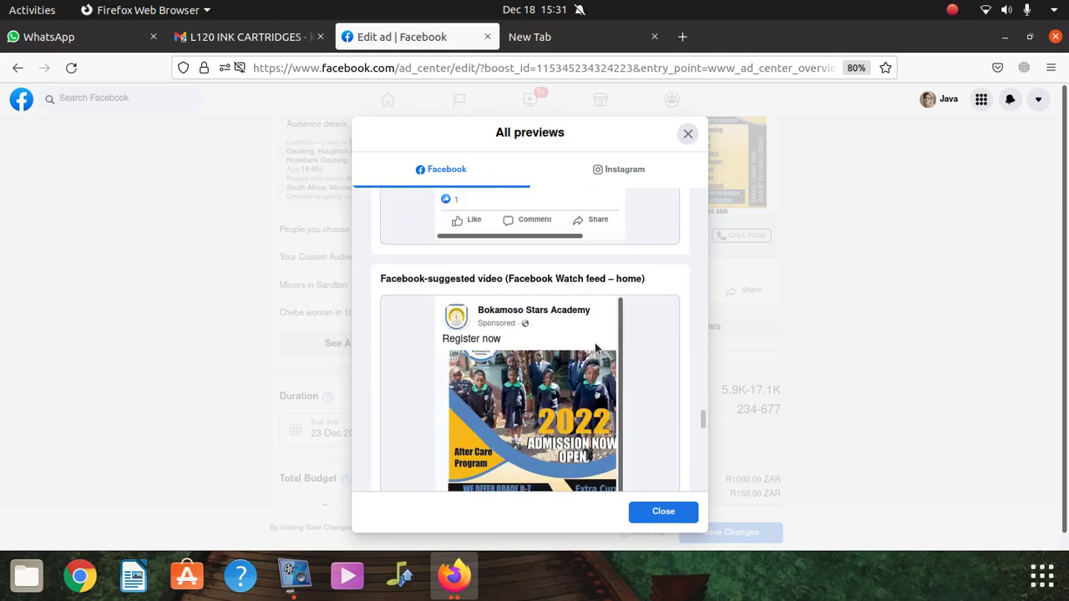
{"action": "scroll", "coordinate": [596, 349], "scroll_direction": "up", "scroll_amount": 3}
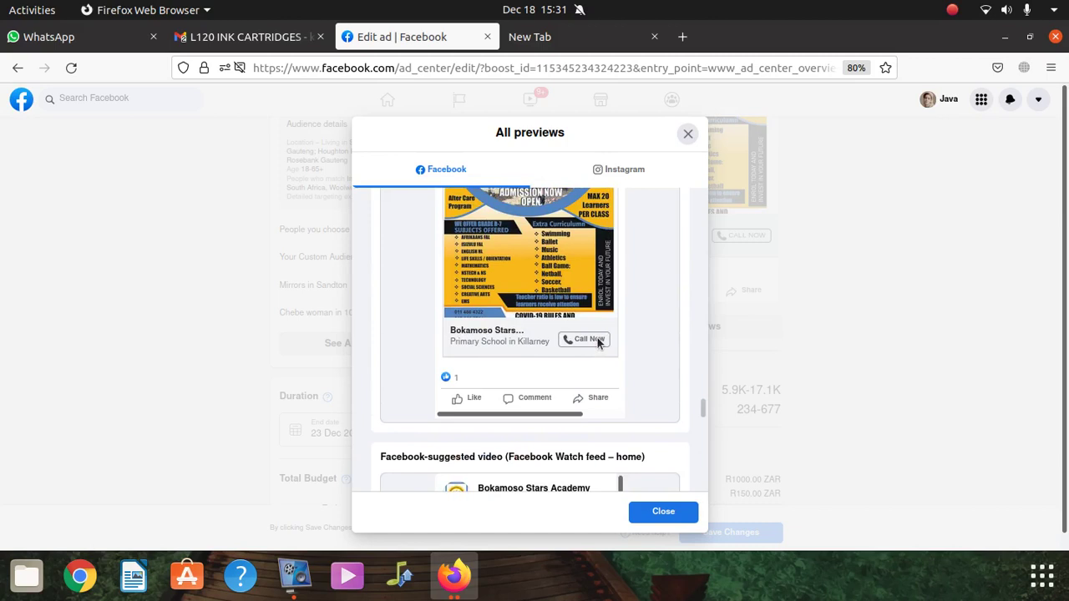
{"action": "scroll", "coordinate": [588, 351], "scroll_direction": "down", "scroll_amount": 8}
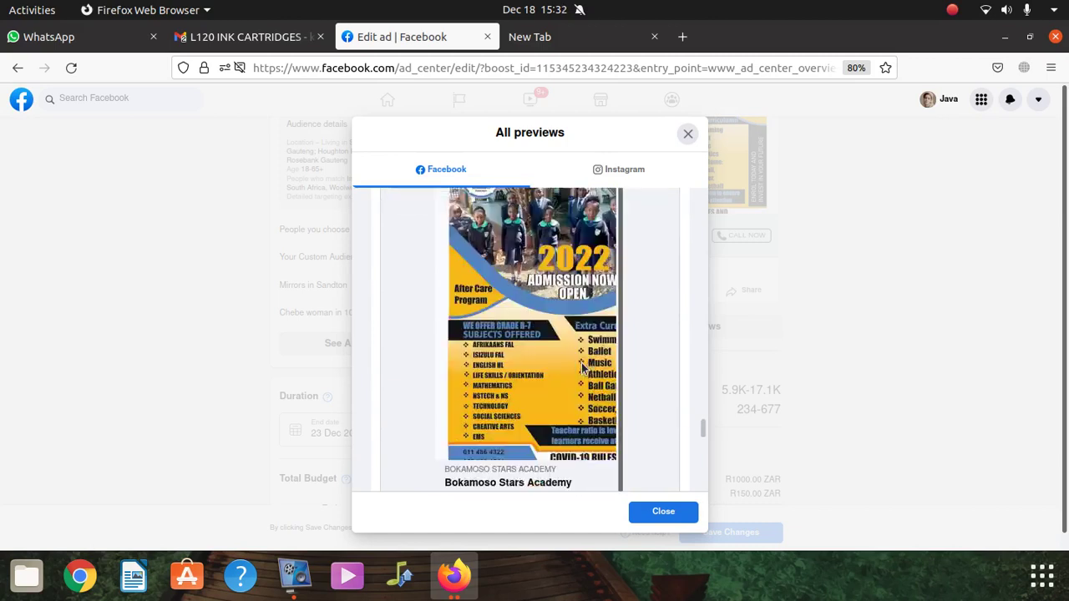
{"action": "scroll", "coordinate": [587, 357], "scroll_direction": "down", "scroll_amount": 6}
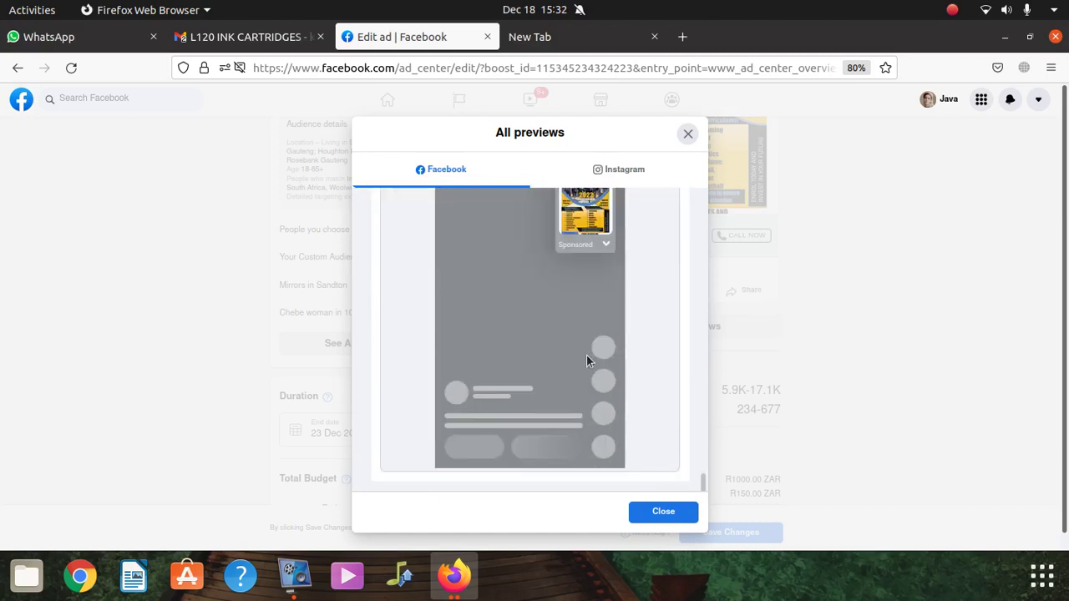
{"action": "left_click", "coordinate": [661, 513]}
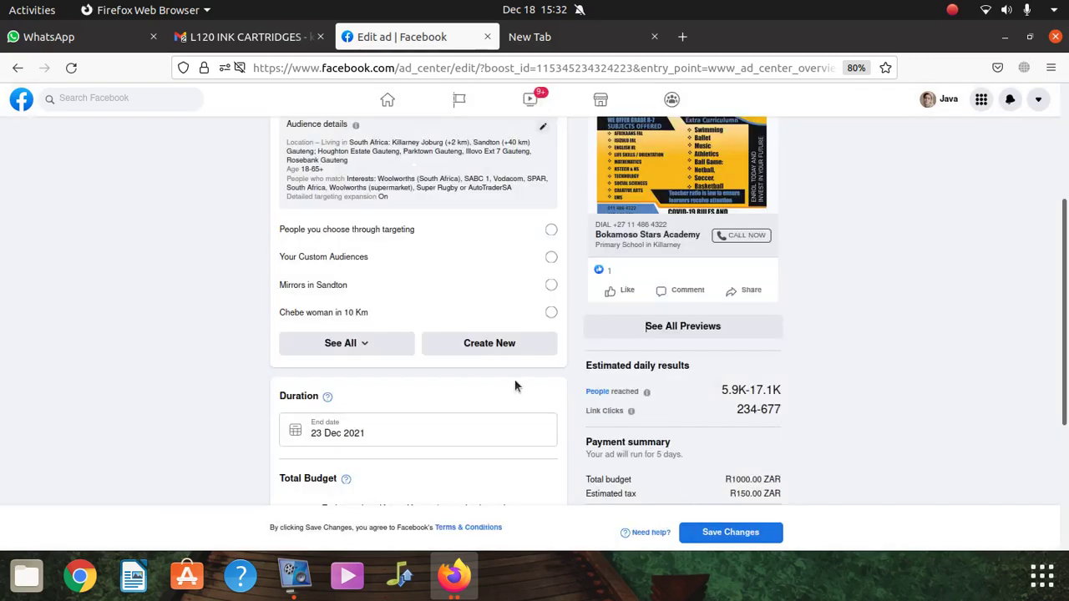
Look over the Edit boost post page's Smart audience, ad preview and daily estimates
{"action": "scroll", "coordinate": [518, 384], "scroll_direction": "up", "scroll_amount": 3}
{"action": "scroll", "coordinate": [506, 365], "scroll_direction": "down", "scroll_amount": 2}
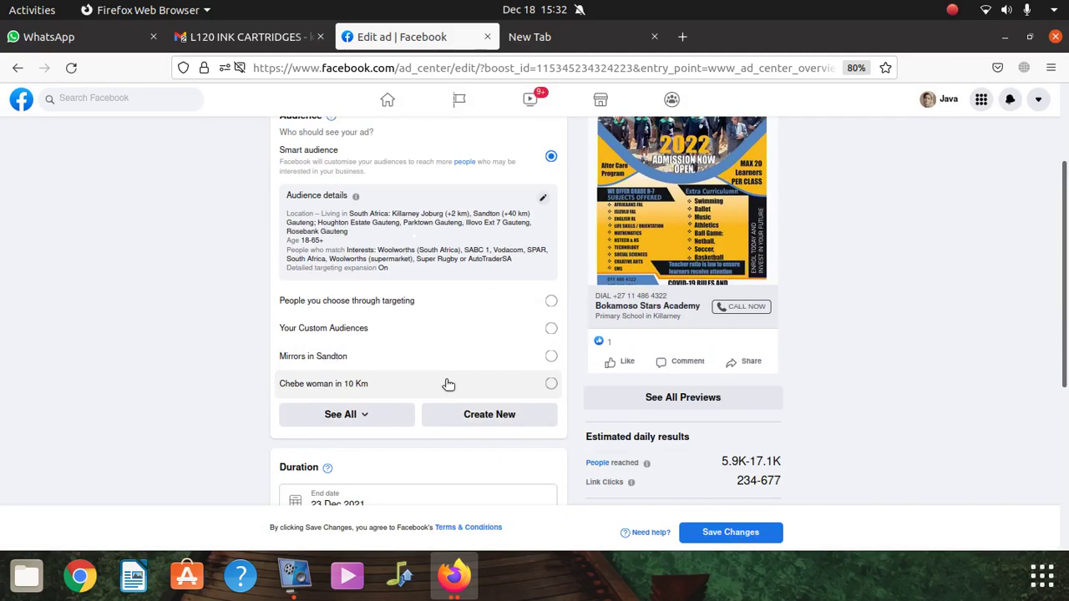
{"action": "scroll", "coordinate": [448, 384], "scroll_direction": "down", "scroll_amount": 5}
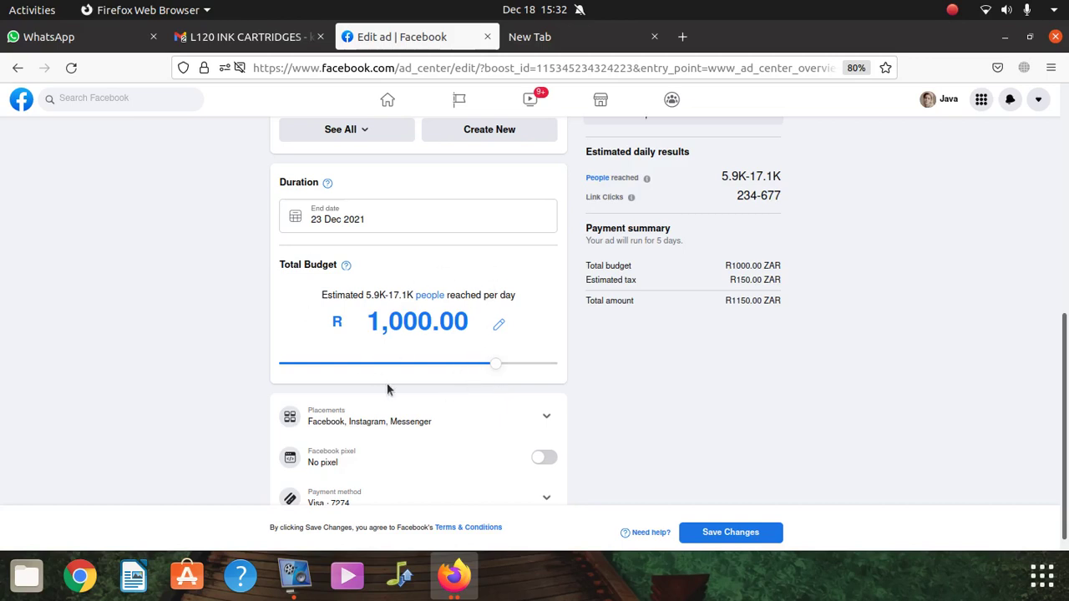
{"action": "scroll", "coordinate": [504, 391], "scroll_direction": "down", "scroll_amount": 1}
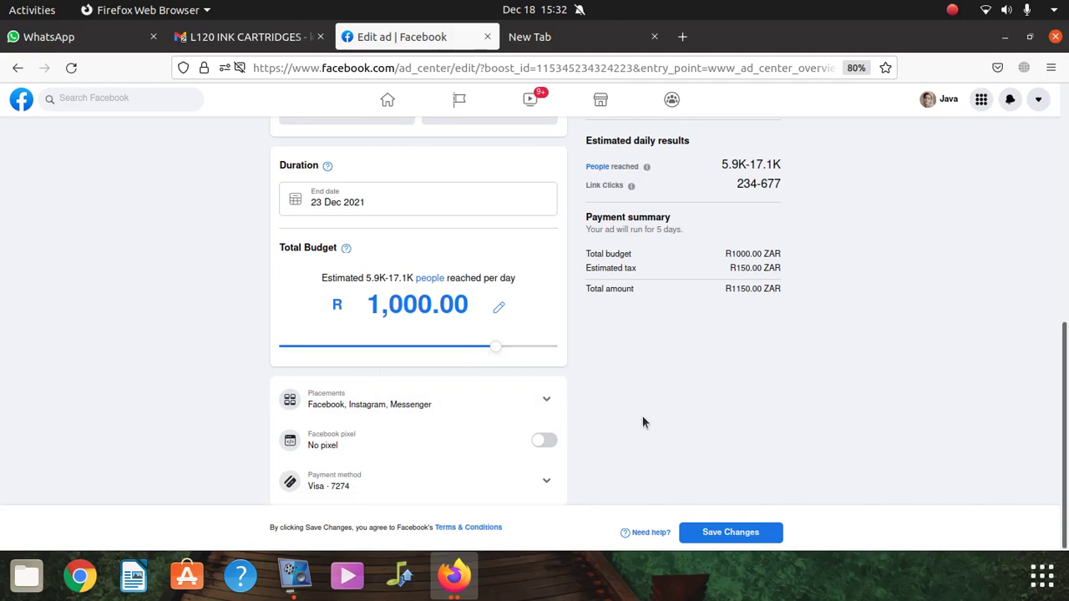
{"action": "scroll", "coordinate": [642, 416], "scroll_direction": "up", "scroll_amount": 5}
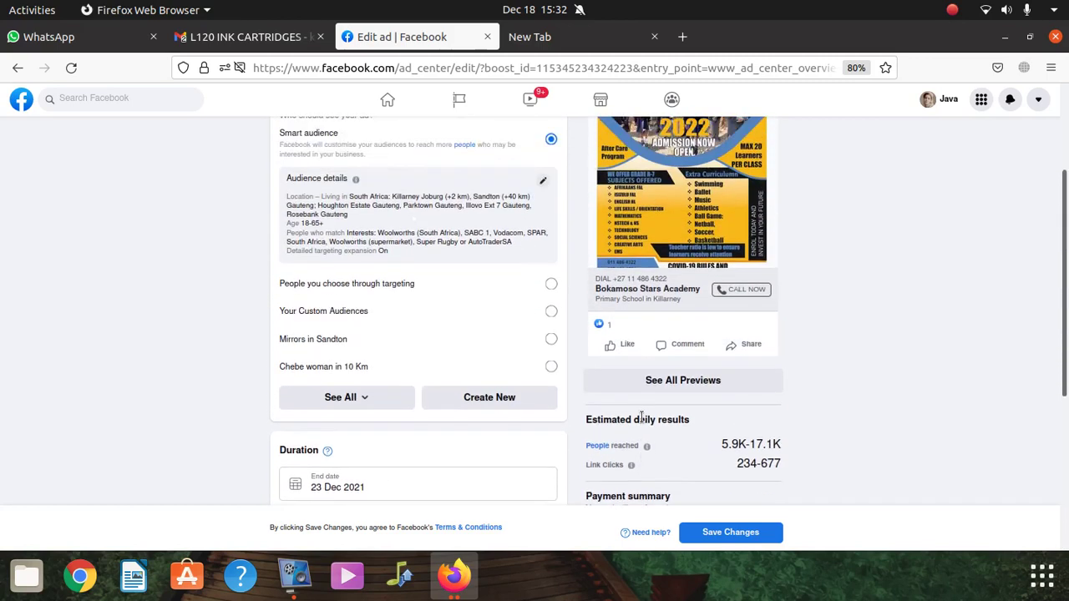
{"action": "scroll", "coordinate": [642, 415], "scroll_direction": "up", "scroll_amount": 3}
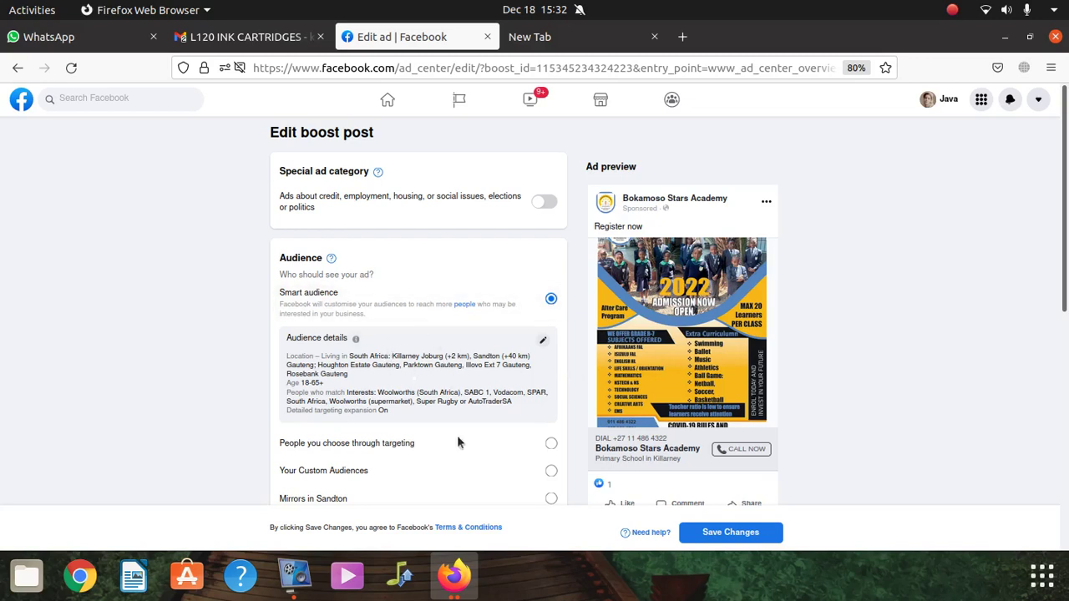
{"action": "scroll", "coordinate": [527, 403], "scroll_direction": "down", "scroll_amount": 1}
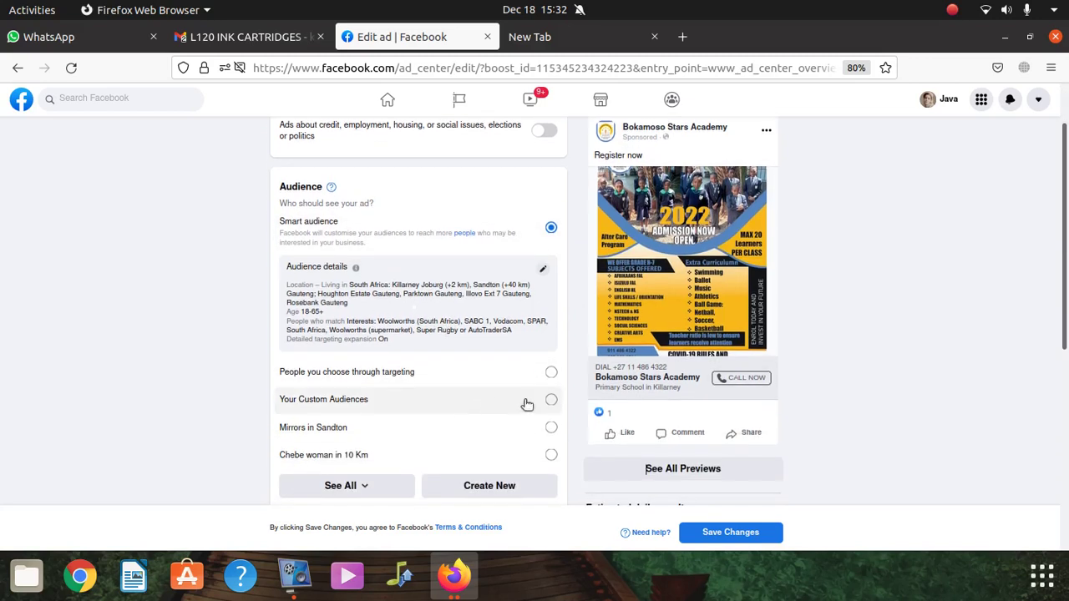
{"action": "scroll", "coordinate": [527, 403], "scroll_direction": "down", "scroll_amount": 1}
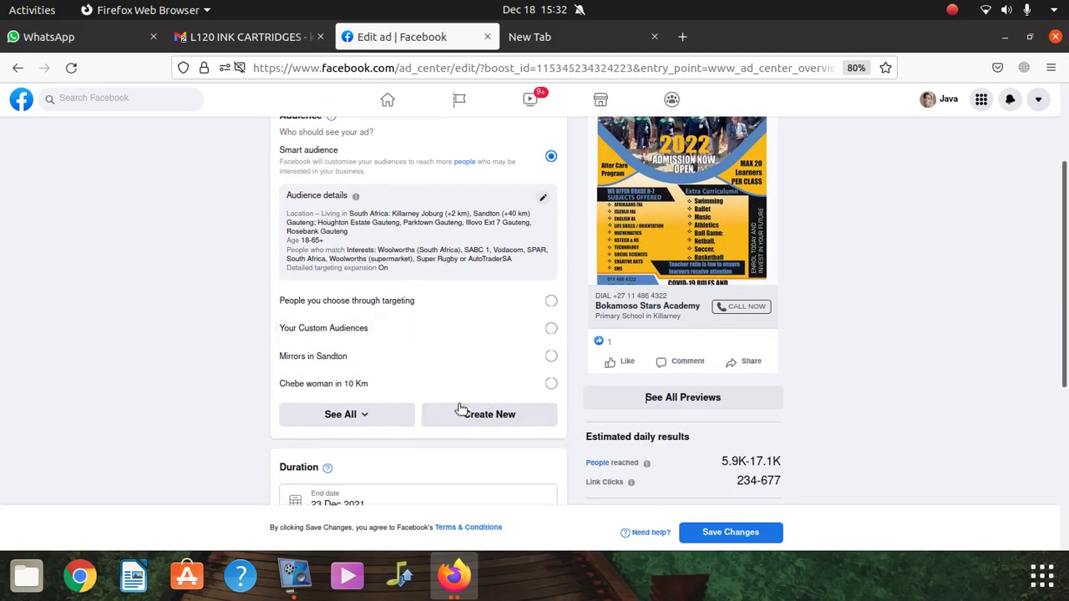
Expand the saved-audience list to show all saved audiences and browse through them
{"action": "left_click", "coordinate": [368, 414]}
{"action": "scroll", "coordinate": [431, 412], "scroll_direction": "down", "scroll_amount": 2}
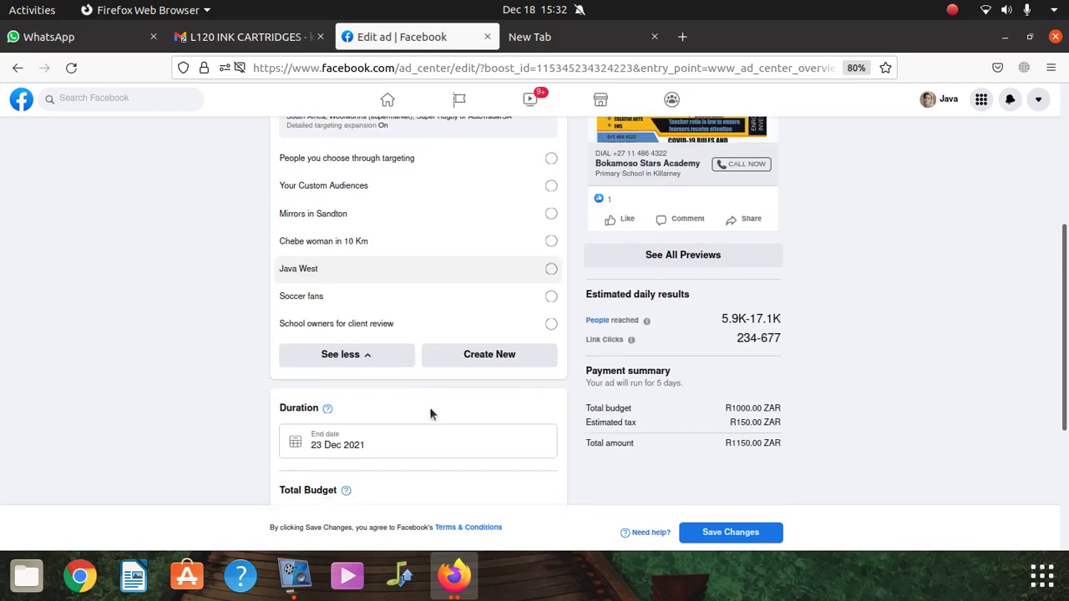
{"action": "scroll", "coordinate": [457, 355], "scroll_direction": "up", "scroll_amount": 4}
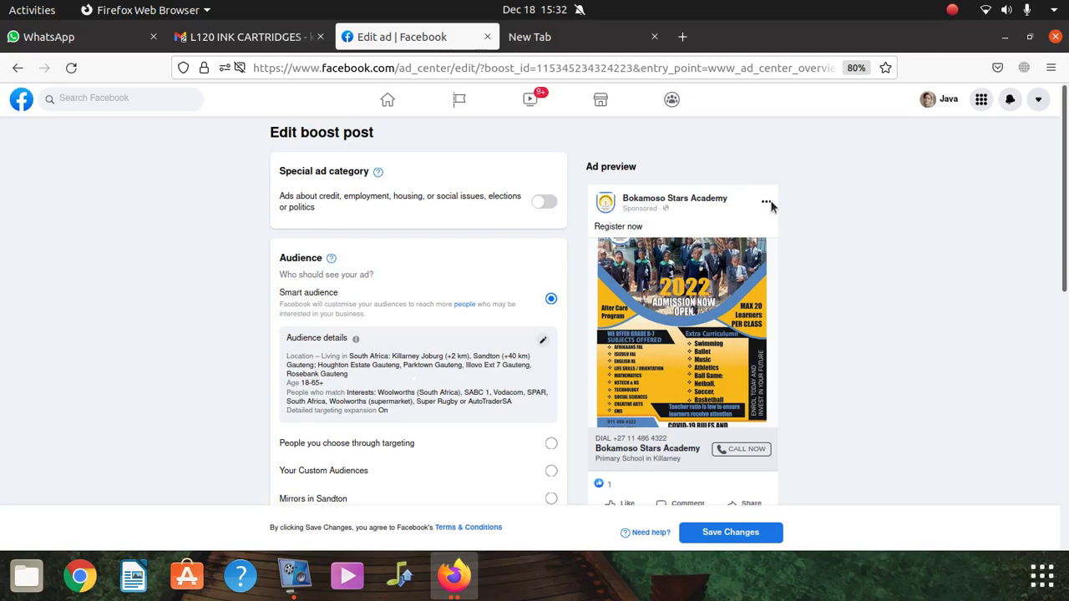
{"action": "scroll", "coordinate": [768, 217], "scroll_direction": "down", "scroll_amount": 5}
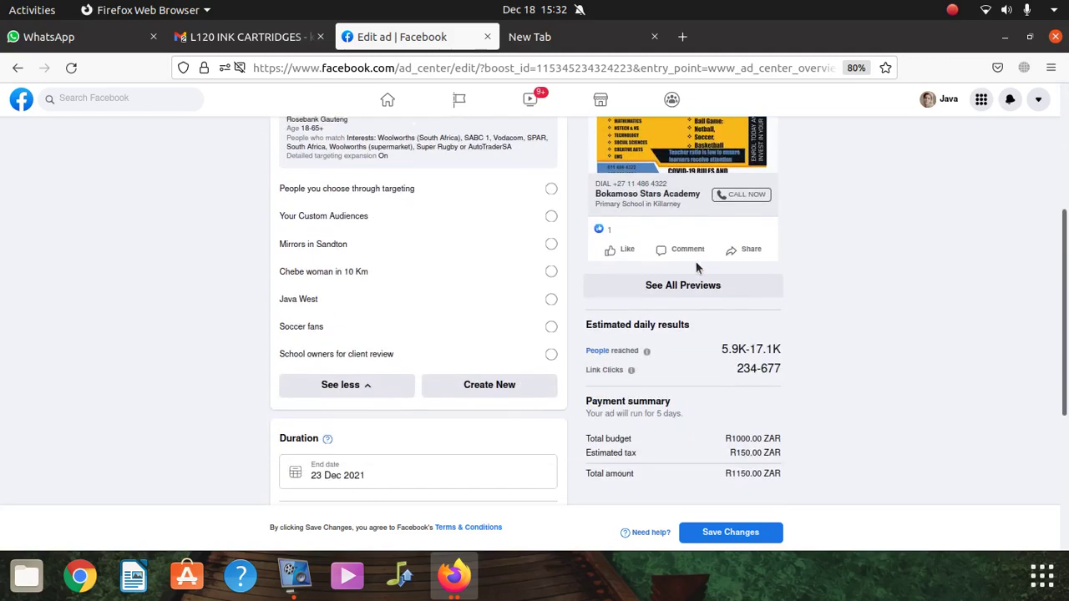
{"action": "scroll", "coordinate": [700, 301], "scroll_direction": "up", "scroll_amount": 5}
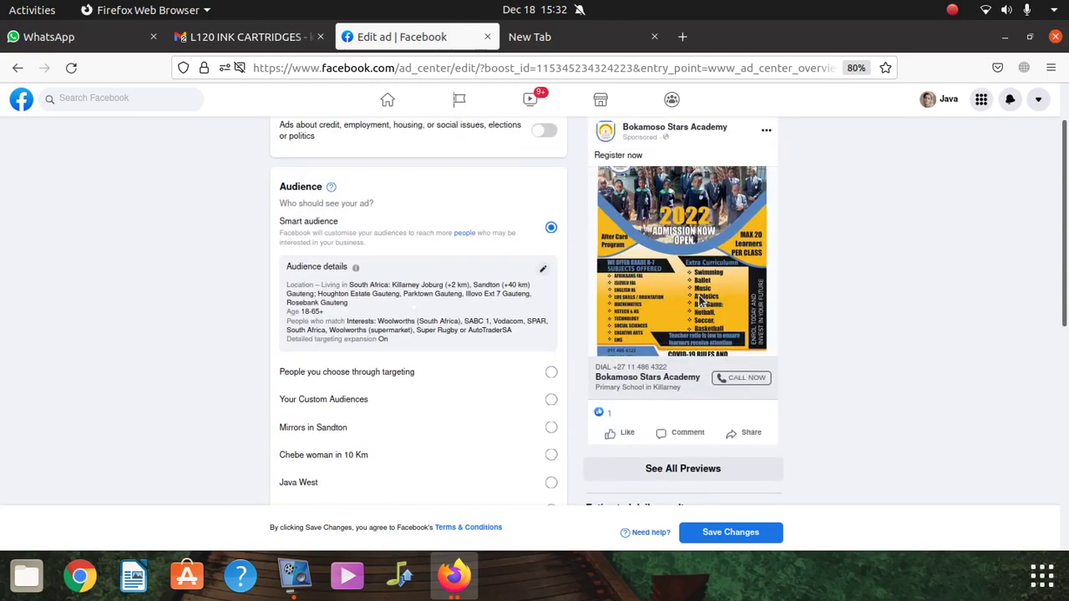
{"action": "scroll", "coordinate": [689, 322], "scroll_direction": "down", "scroll_amount": 4}
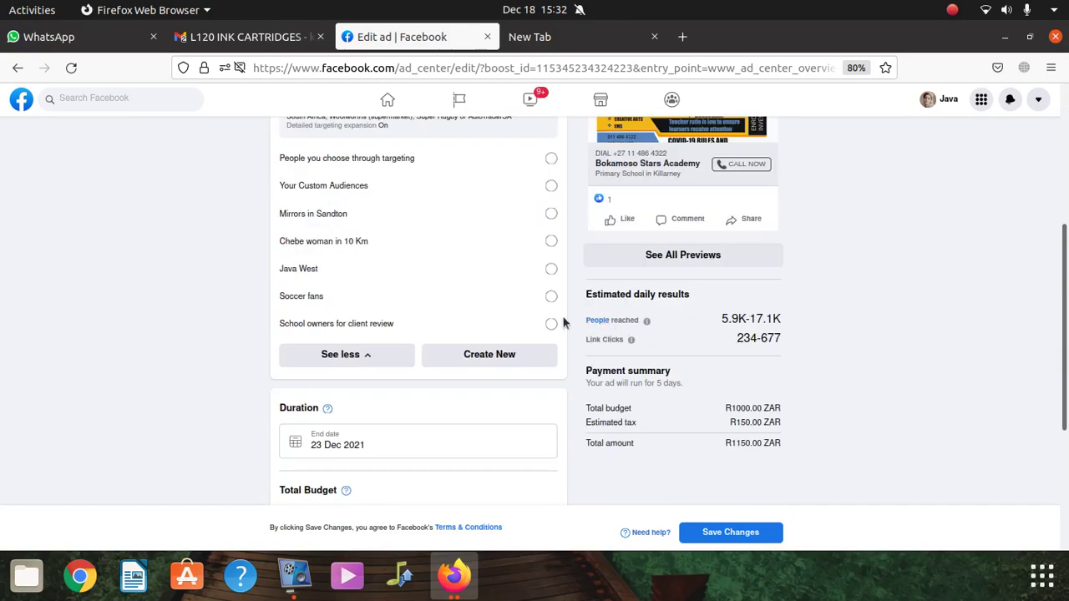
{"action": "scroll", "coordinate": [563, 324], "scroll_direction": "up", "scroll_amount": 1}
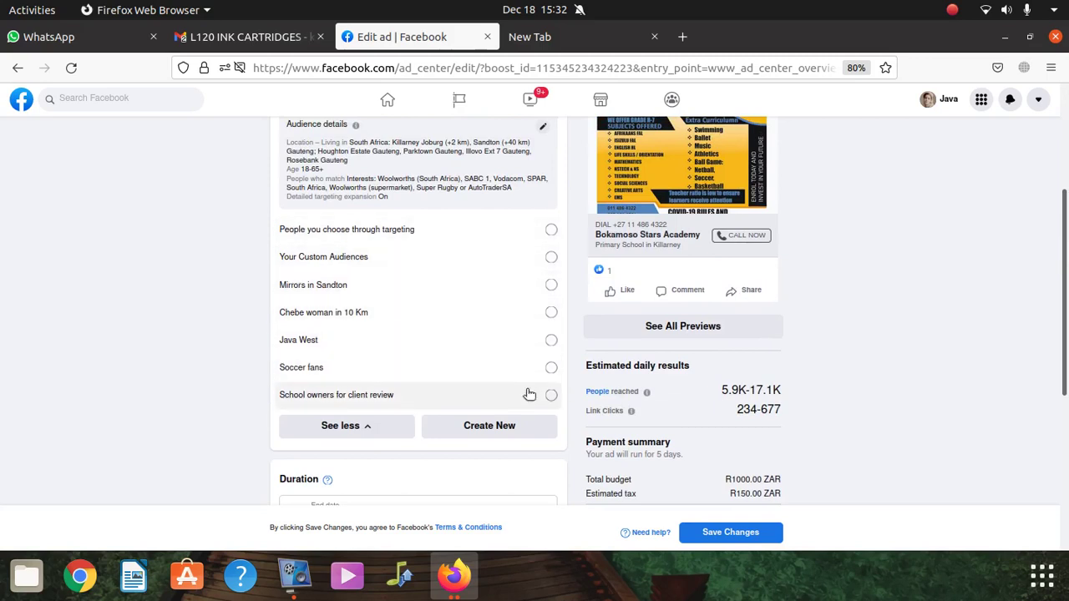
{"action": "scroll", "coordinate": [443, 418], "scroll_direction": "down", "scroll_amount": 3}
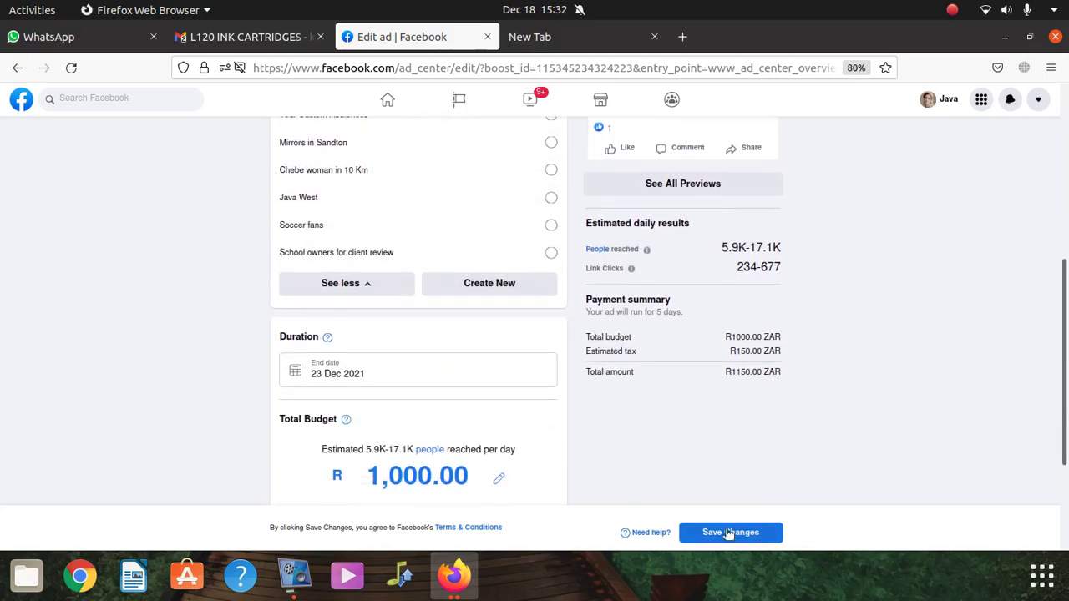
{"action": "scroll", "coordinate": [687, 477], "scroll_direction": "up", "scroll_amount": 4}
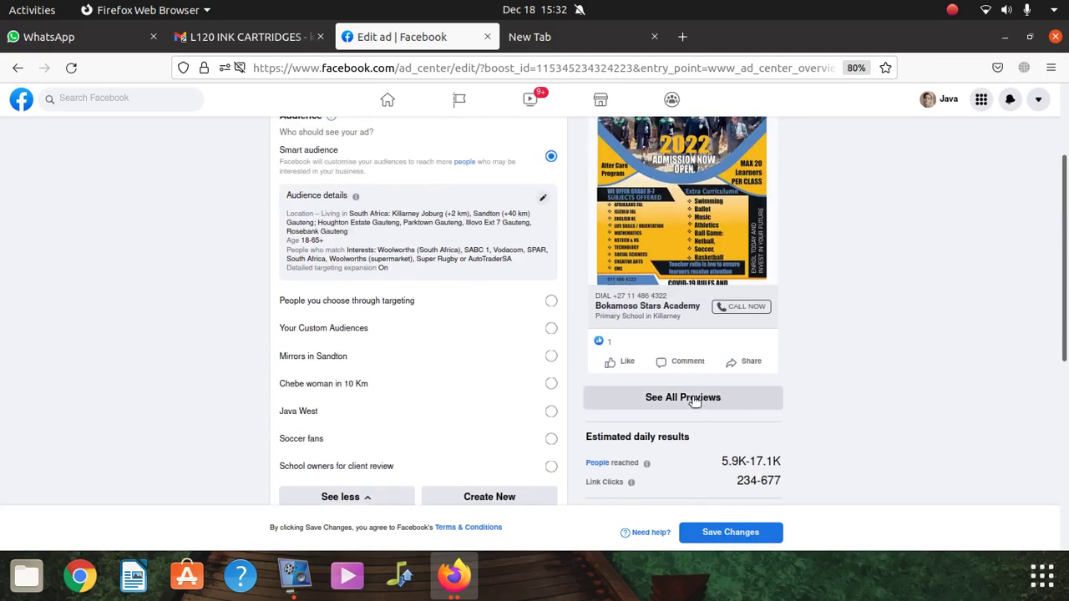
{"action": "left_click", "coordinate": [694, 400]}
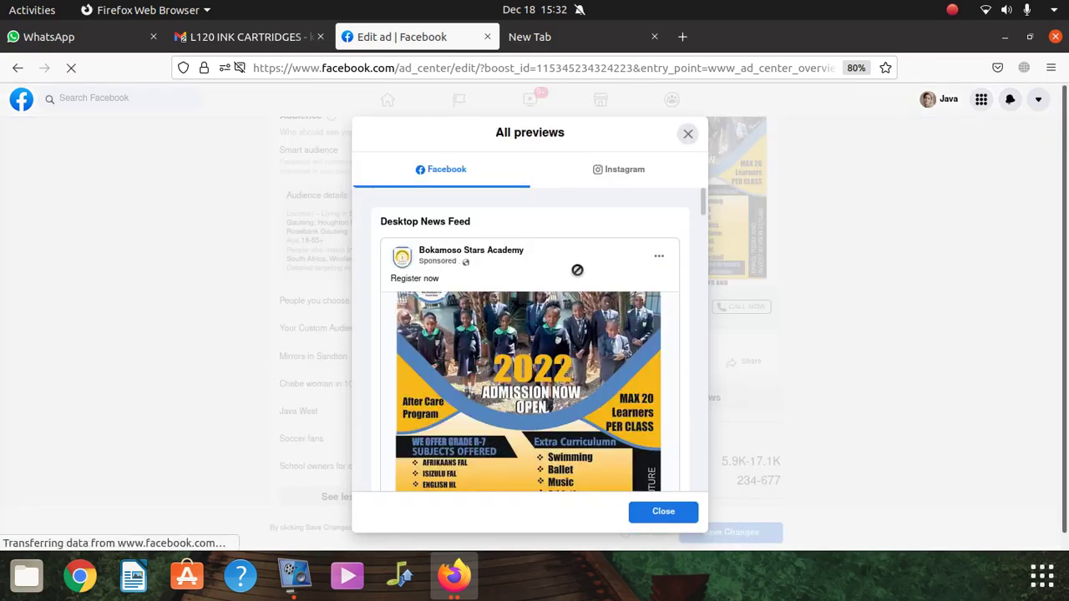
{"action": "scroll", "coordinate": [584, 317], "scroll_direction": "down", "scroll_amount": 6}
{"action": "scroll", "coordinate": [620, 334], "scroll_direction": "up", "scroll_amount": 2}
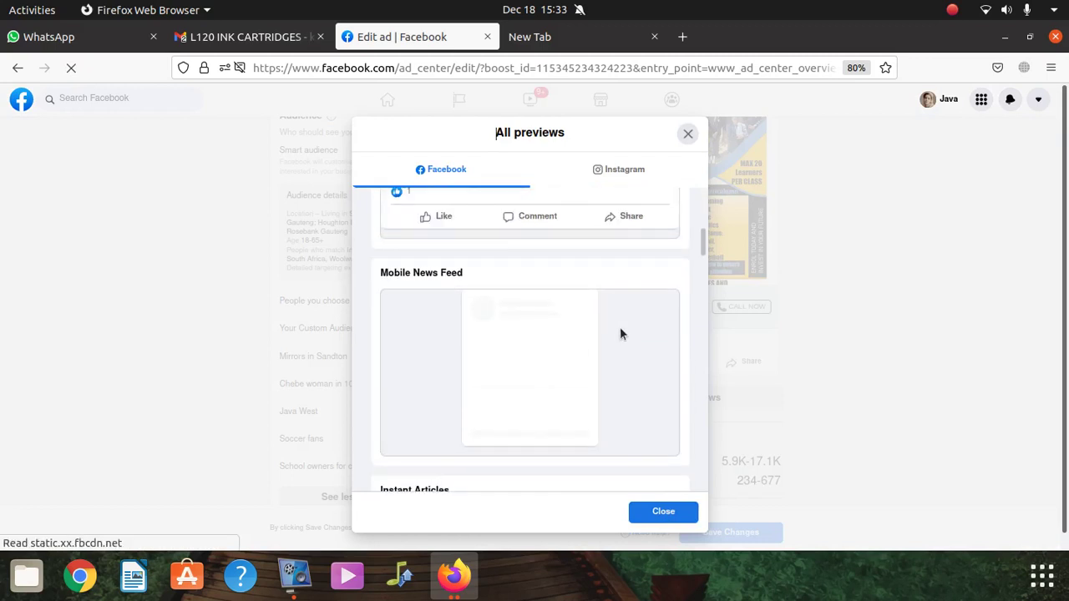
{"action": "scroll", "coordinate": [620, 334], "scroll_direction": "up", "scroll_amount": 4}
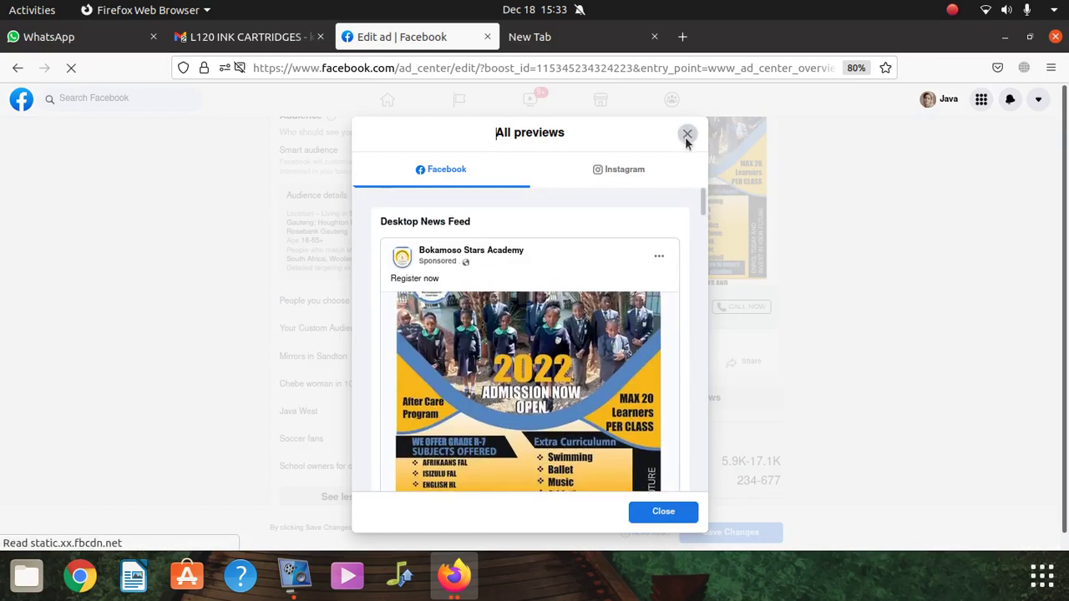
{"action": "left_click", "coordinate": [686, 135]}
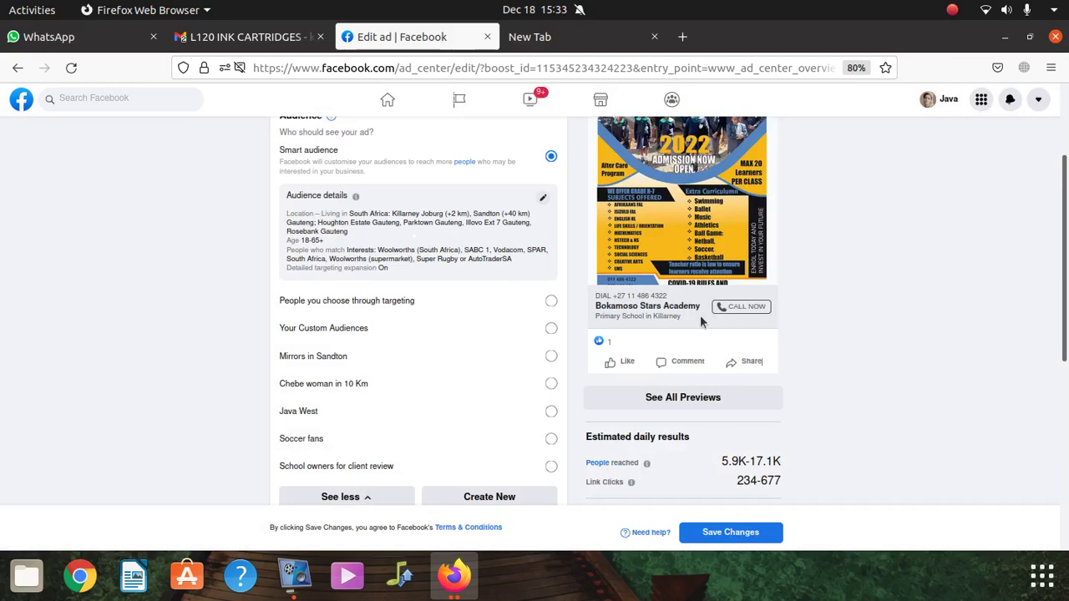
{"action": "scroll", "coordinate": [681, 372], "scroll_direction": "down", "scroll_amount": 5}
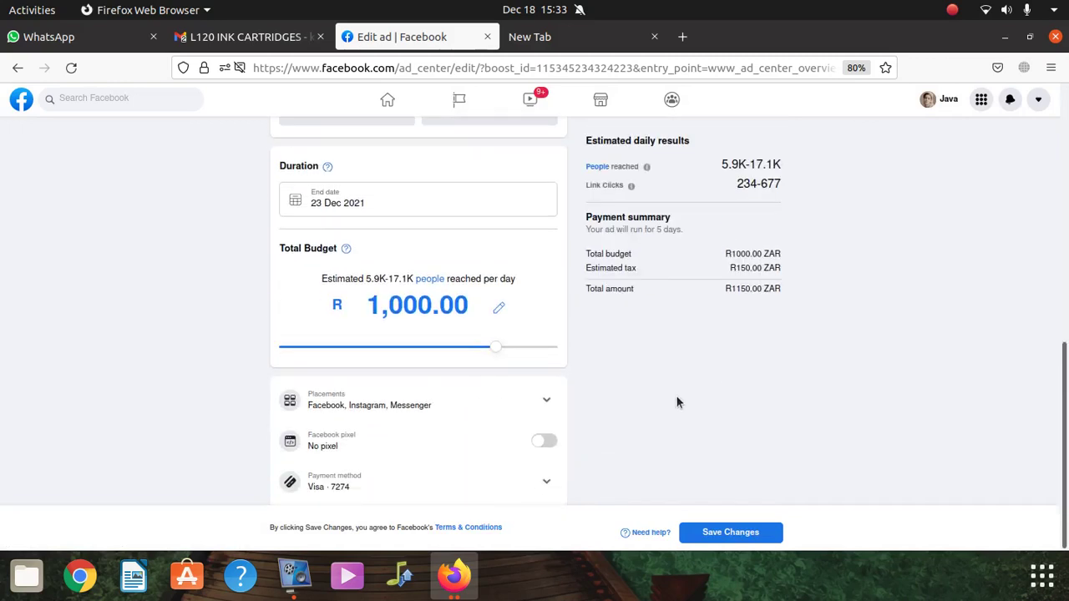
Lower the boost's total budget slider to R500.00, estimating 3K–8.6K daily reach
{"action": "scroll", "coordinate": [492, 408], "scroll_direction": "up", "scroll_amount": 1}
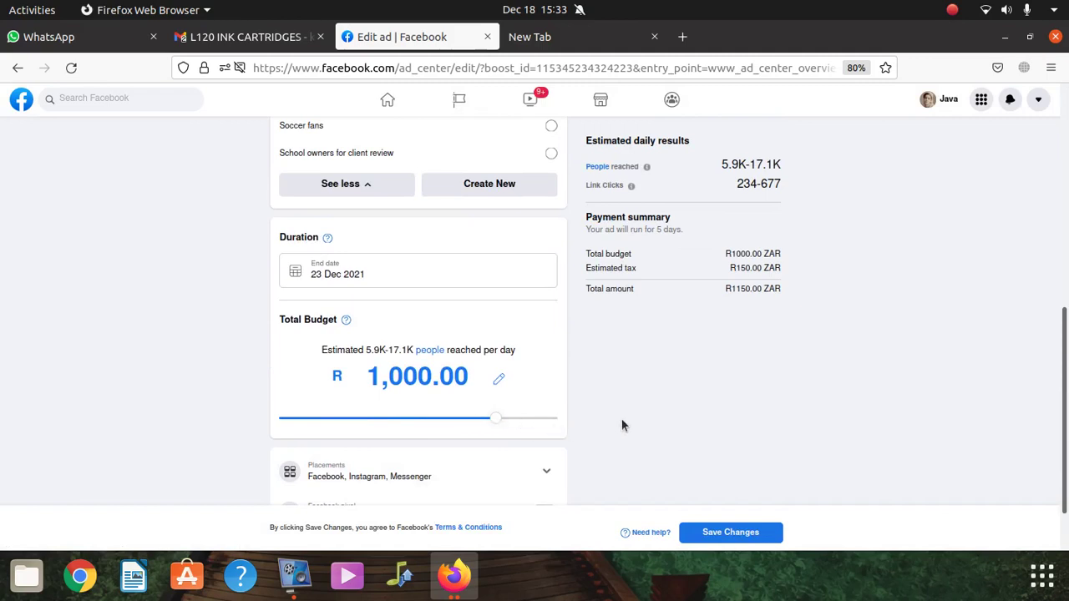
{"action": "scroll", "coordinate": [621, 426], "scroll_direction": "down", "scroll_amount": 1}
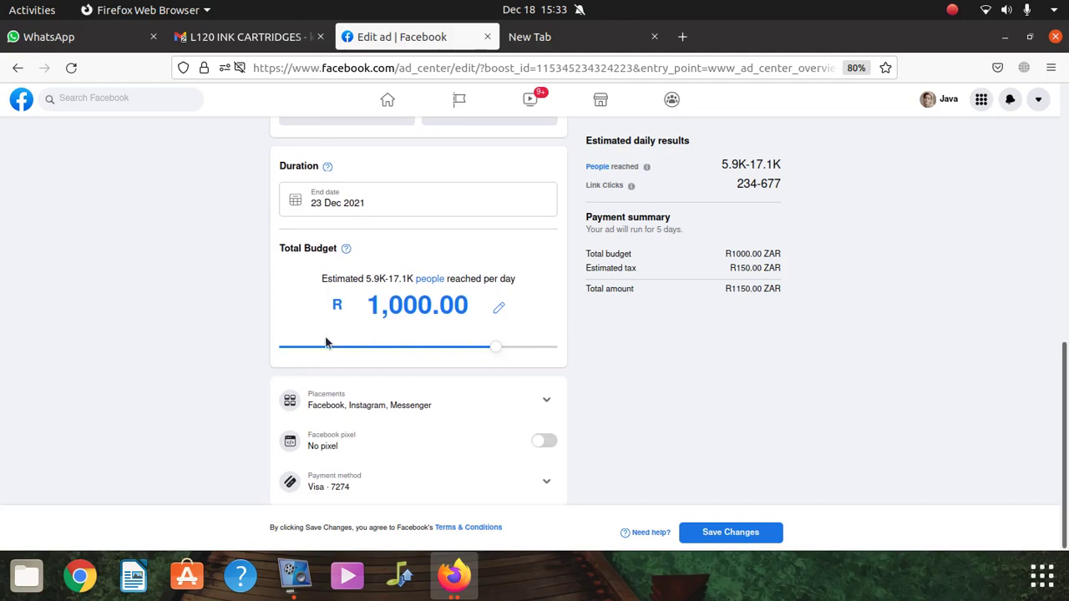
{"action": "scroll", "coordinate": [739, 392], "scroll_direction": "up", "scroll_amount": 3}
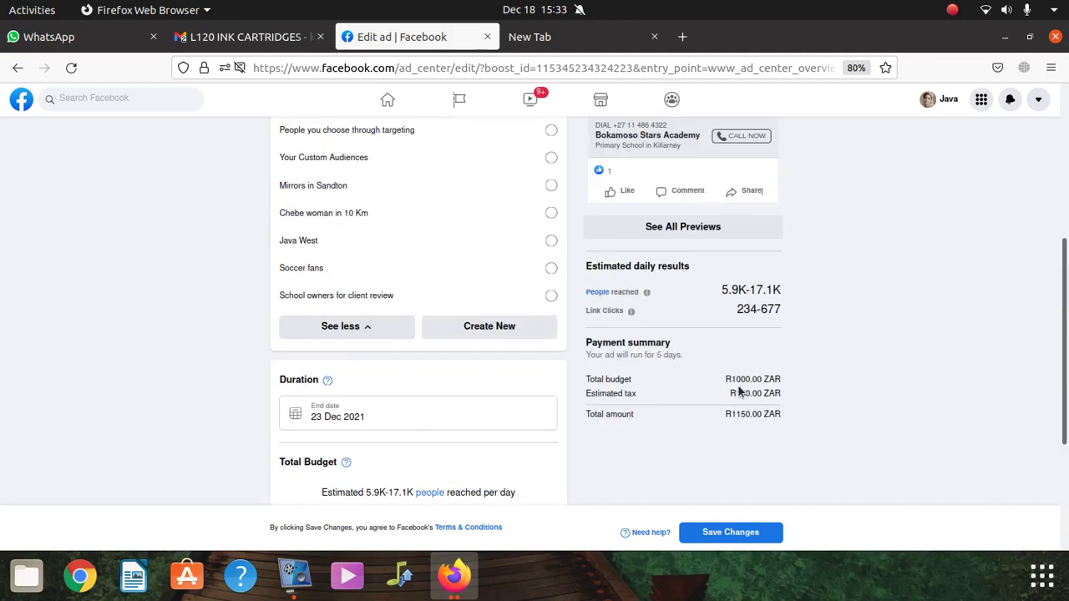
{"action": "scroll", "coordinate": [739, 392], "scroll_direction": "down", "scroll_amount": 2}
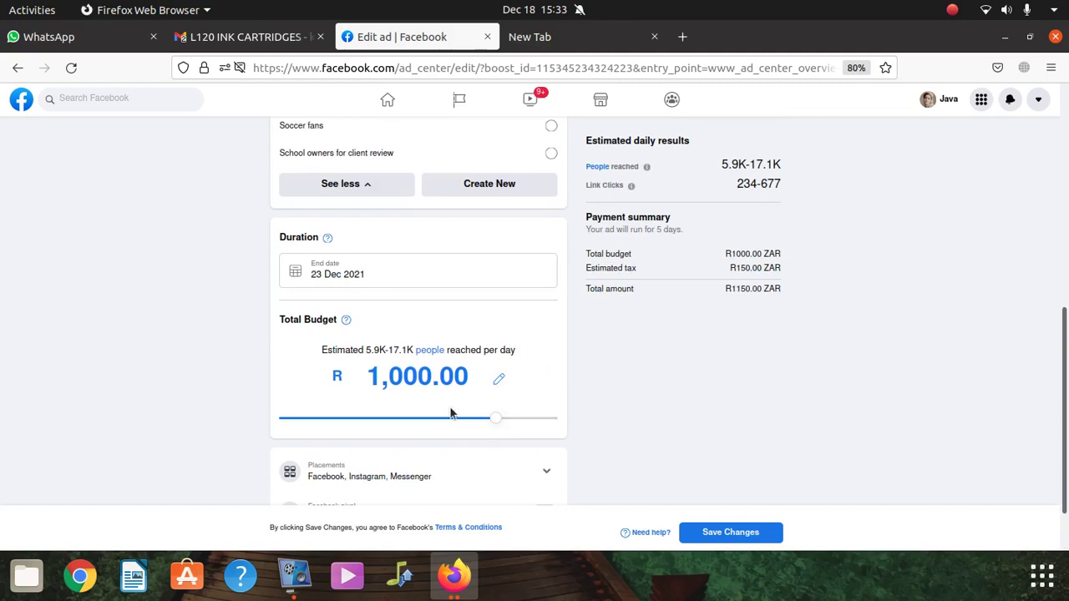
{"action": "left_click_drag", "start_coordinate": [495, 424], "coordinate": [443, 423]}
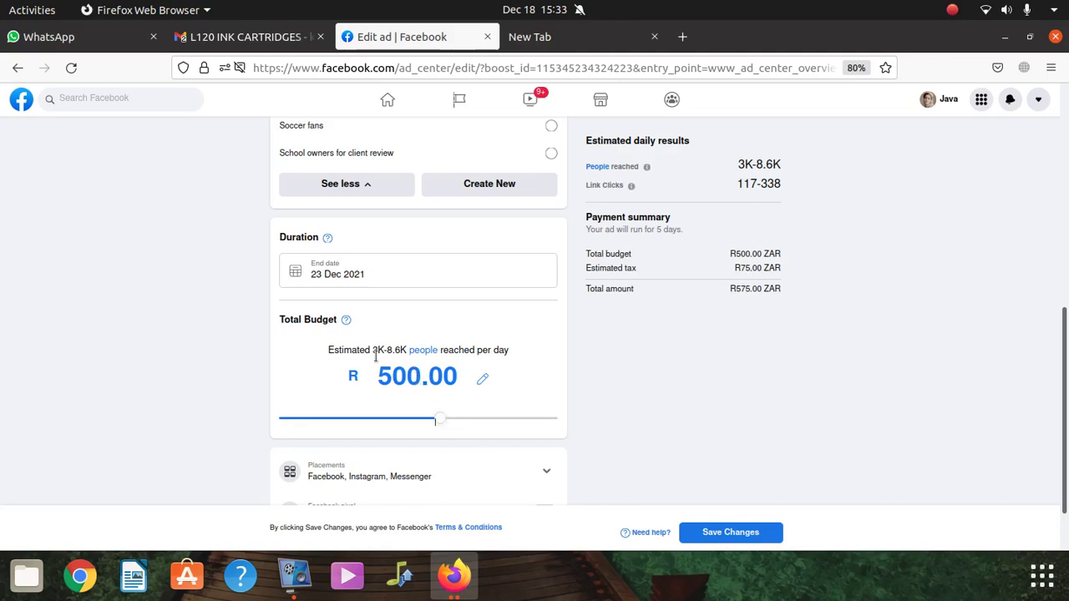
{"action": "scroll", "coordinate": [523, 401], "scroll_direction": "up", "scroll_amount": 10}
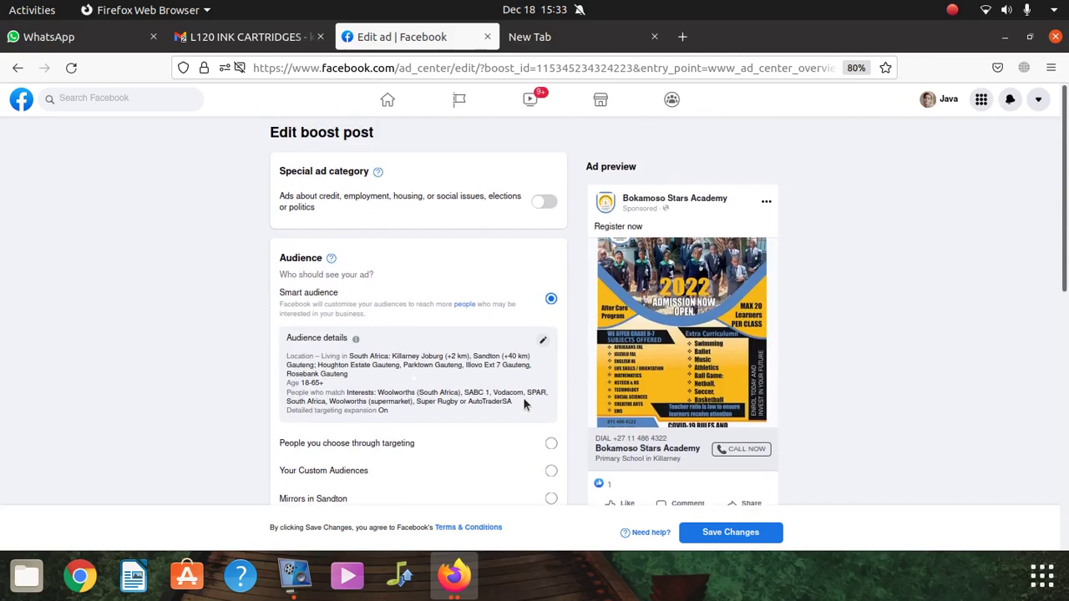
Leave the Edit boost post page and go to the Facebook home news feed
{"action": "scroll", "coordinate": [523, 401], "scroll_direction": "down", "scroll_amount": 3}
{"action": "scroll", "coordinate": [522, 404], "scroll_direction": "up", "scroll_amount": 3}
{"action": "scroll", "coordinate": [518, 385], "scroll_direction": "down", "scroll_amount": 9}
{"action": "scroll", "coordinate": [509, 367], "scroll_direction": "down", "scroll_amount": 2}
{"action": "scroll", "coordinate": [586, 366], "scroll_direction": "up", "scroll_amount": 7}
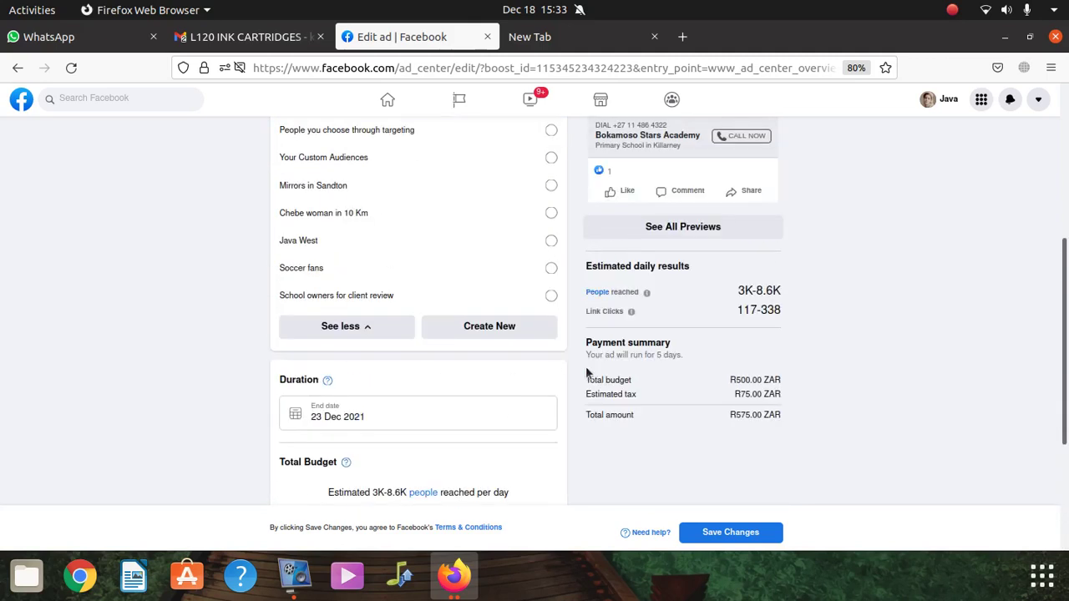
{"action": "scroll", "coordinate": [718, 368], "scroll_direction": "down", "scroll_amount": 3}
{"action": "scroll", "coordinate": [511, 440], "scroll_direction": "down", "scroll_amount": 1}
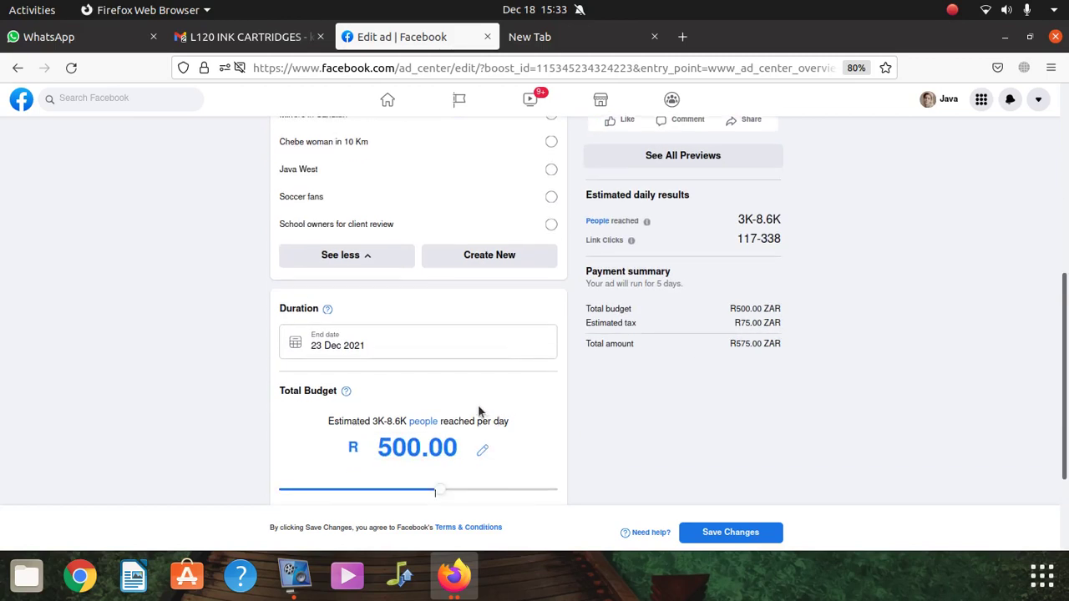
{"action": "scroll", "coordinate": [461, 397], "scroll_direction": "down", "scroll_amount": 1}
{"action": "scroll", "coordinate": [465, 399], "scroll_direction": "up", "scroll_amount": 6}
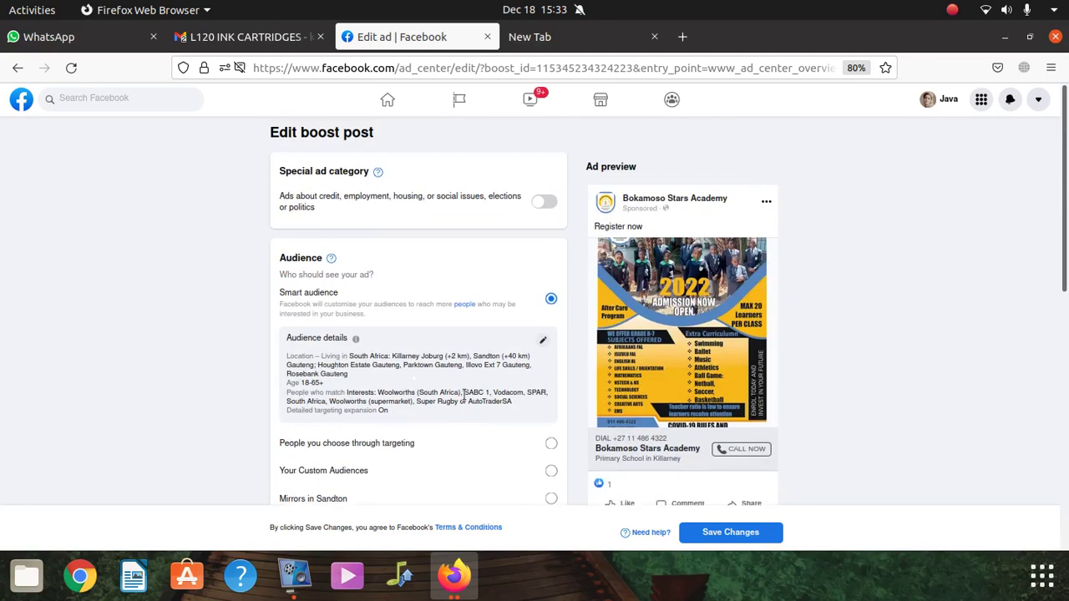
{"action": "left_click", "coordinate": [29, 100]}
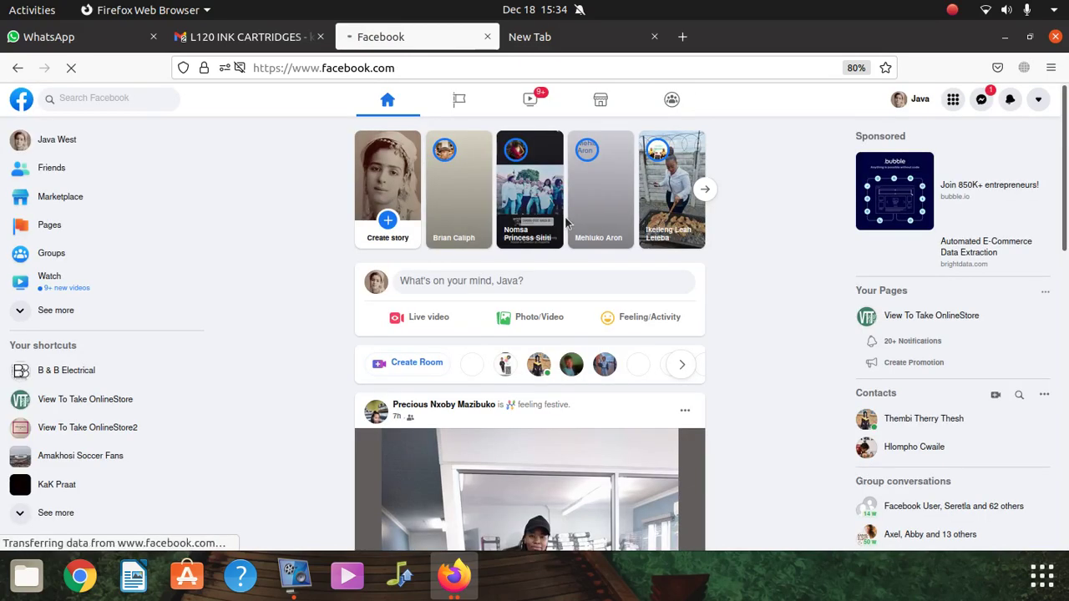
Open the Bokamoso Stars Academy page from Pages and go to its Ad Centre
{"action": "left_click", "coordinate": [441, 93]}
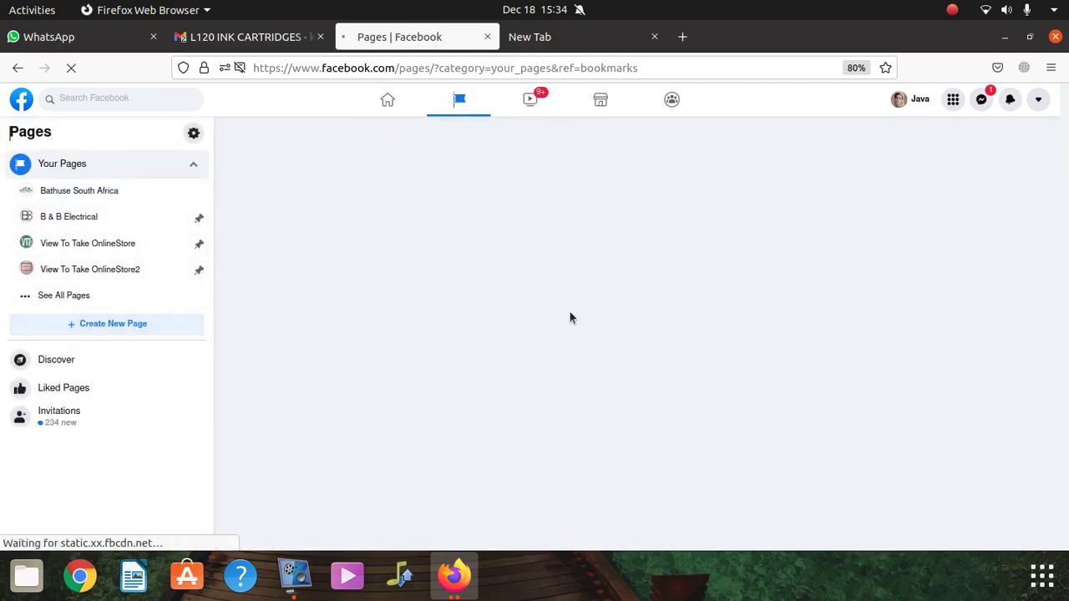
{"action": "scroll", "coordinate": [518, 258], "scroll_direction": "down", "scroll_amount": 5}
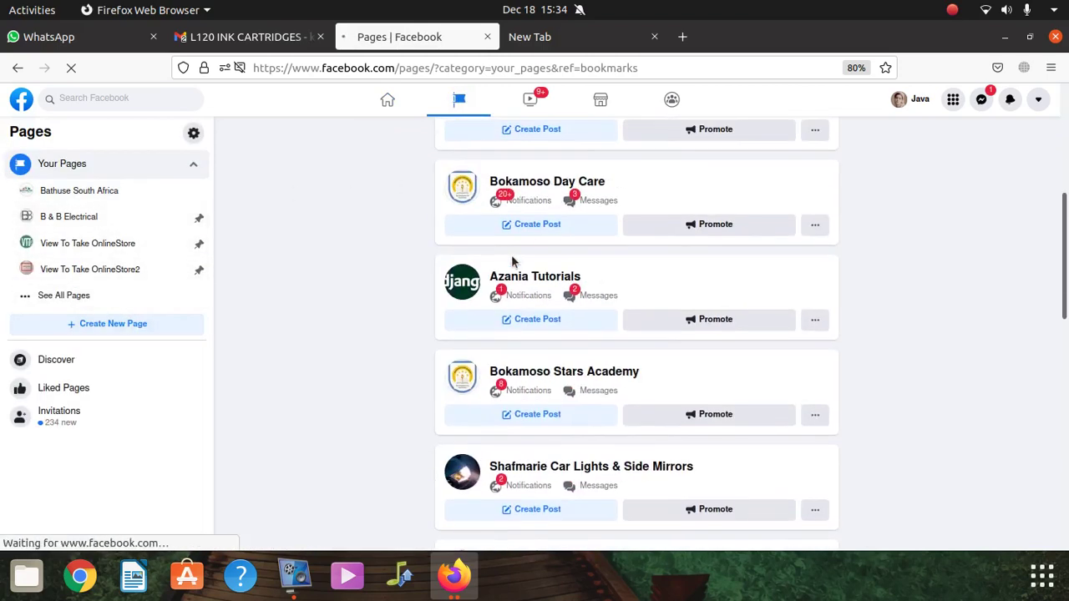
{"action": "scroll", "coordinate": [526, 267], "scroll_direction": "up", "scroll_amount": 3}
{"action": "scroll", "coordinate": [537, 269], "scroll_direction": "down", "scroll_amount": 5}
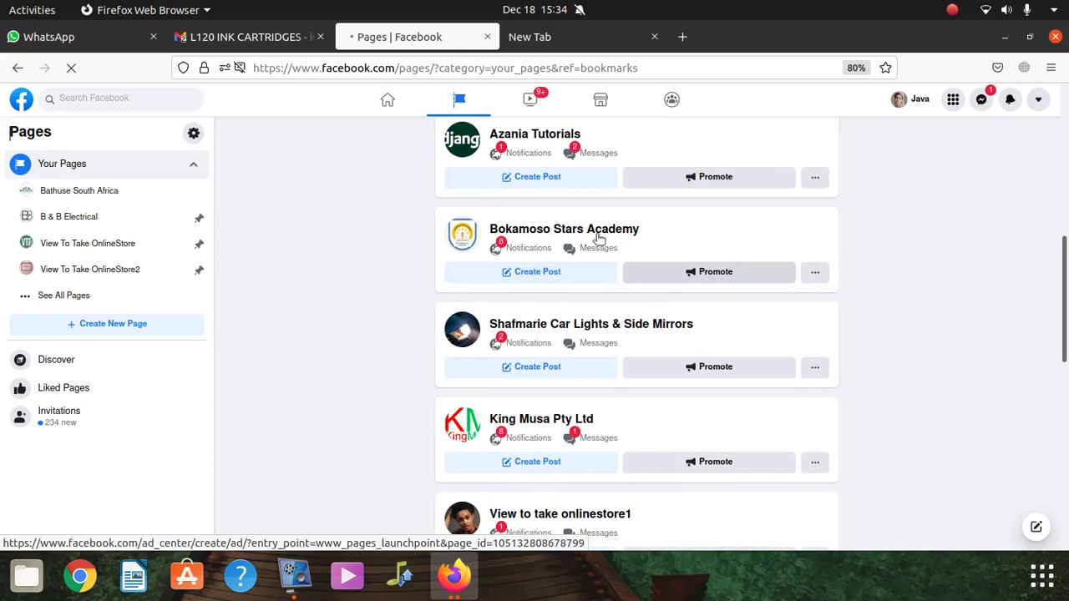
{"action": "left_click", "coordinate": [560, 230]}
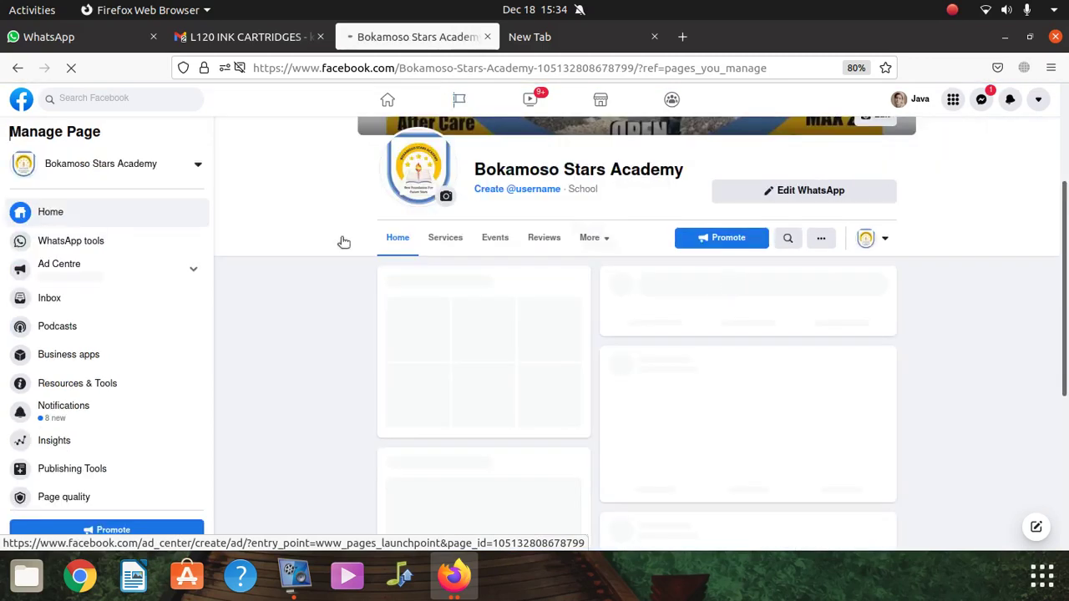
{"action": "left_click", "coordinate": [105, 269]}
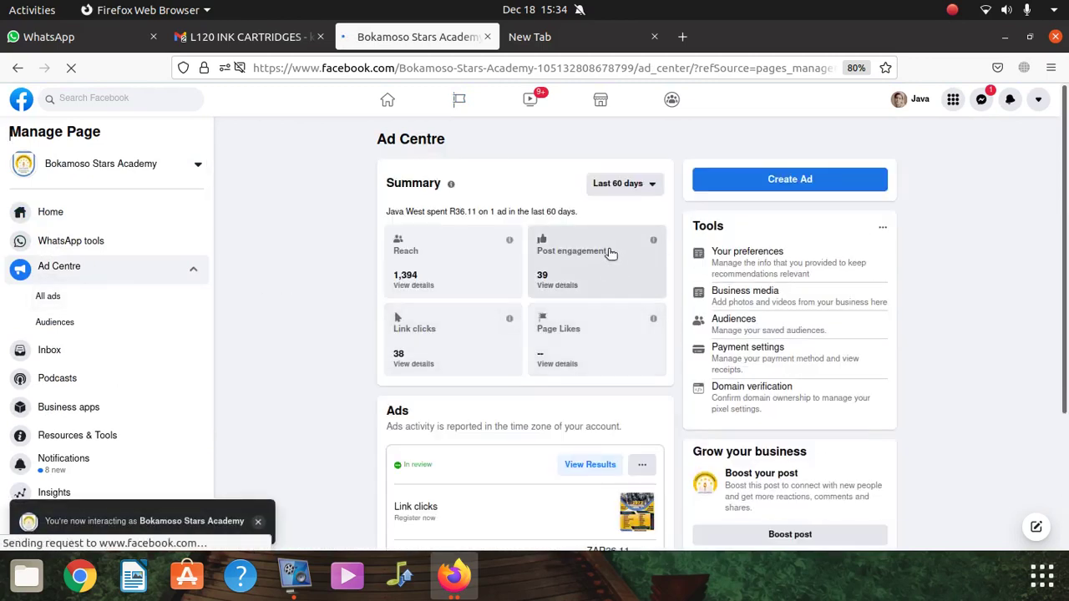
Reopen the in-review ad via Edit ad, showing its R1000.00 budget and audiences
{"action": "scroll", "coordinate": [635, 267], "scroll_direction": "down", "scroll_amount": 3}
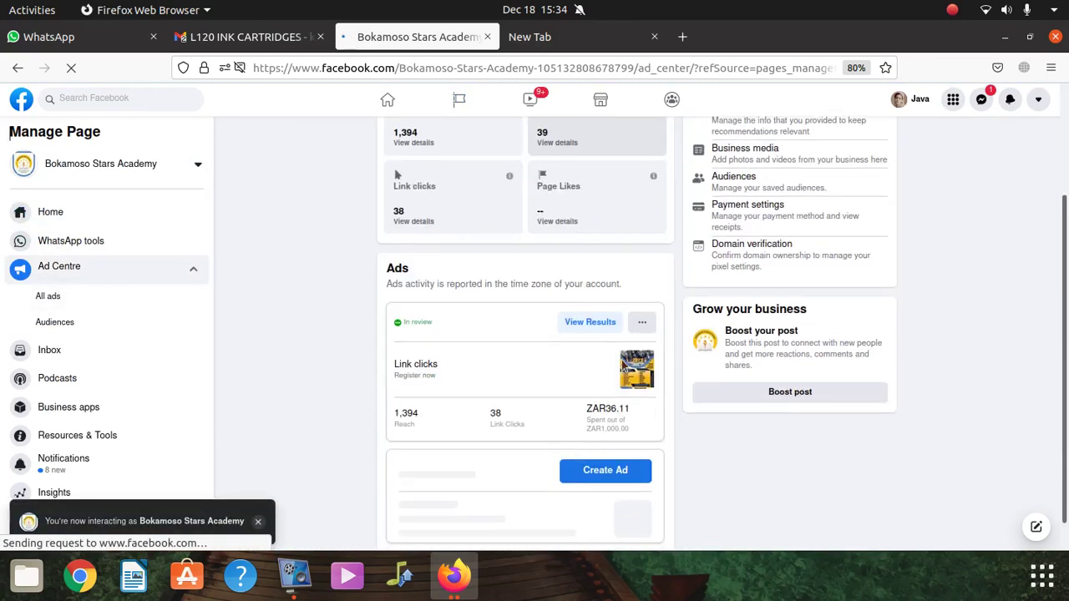
{"action": "left_click", "coordinate": [641, 322]}
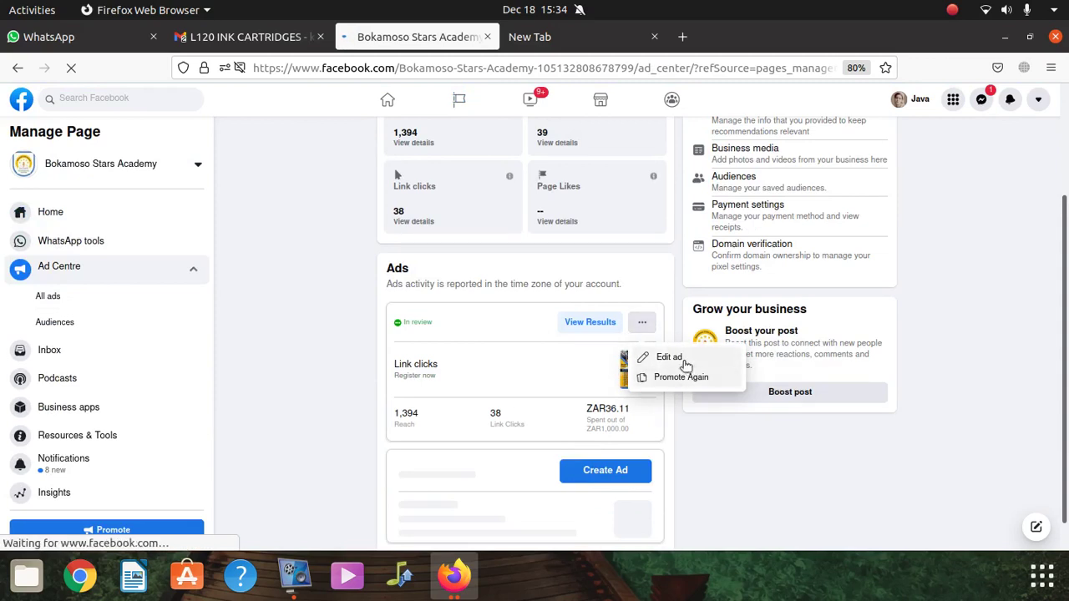
{"action": "left_click", "coordinate": [660, 357]}
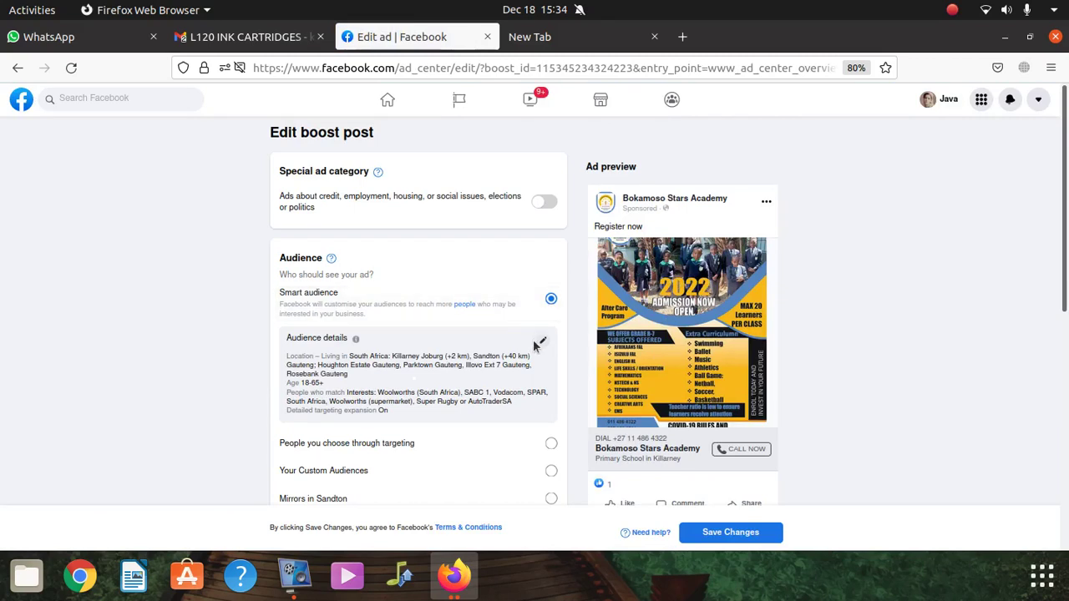
{"action": "scroll", "coordinate": [654, 390], "scroll_direction": "down", "scroll_amount": 2}
{"action": "scroll", "coordinate": [654, 390], "scroll_direction": "down", "scroll_amount": 3}
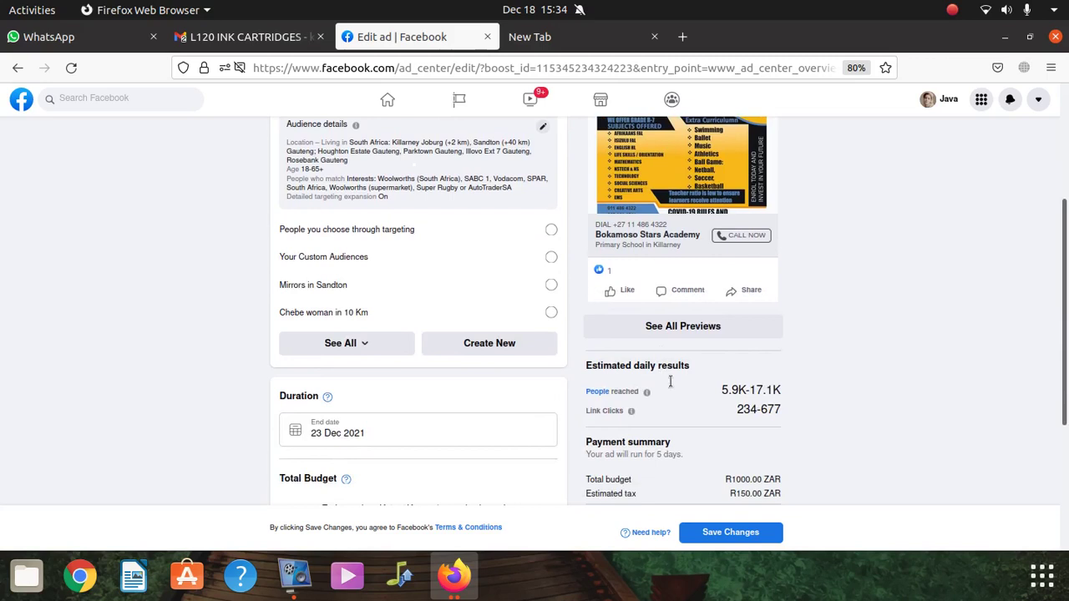